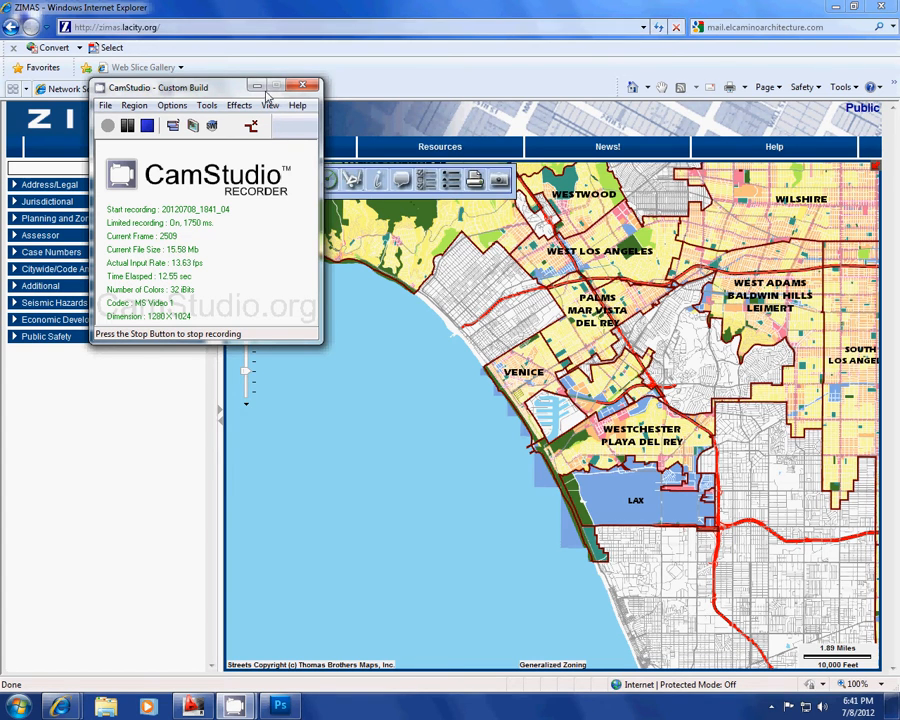
# Step: Frame lots 1 and 2 of tract TR 23514, beside Vista Del Mar Lane, on the ZIMAS map with their dimensions legible
pyautogui.click(257, 87)
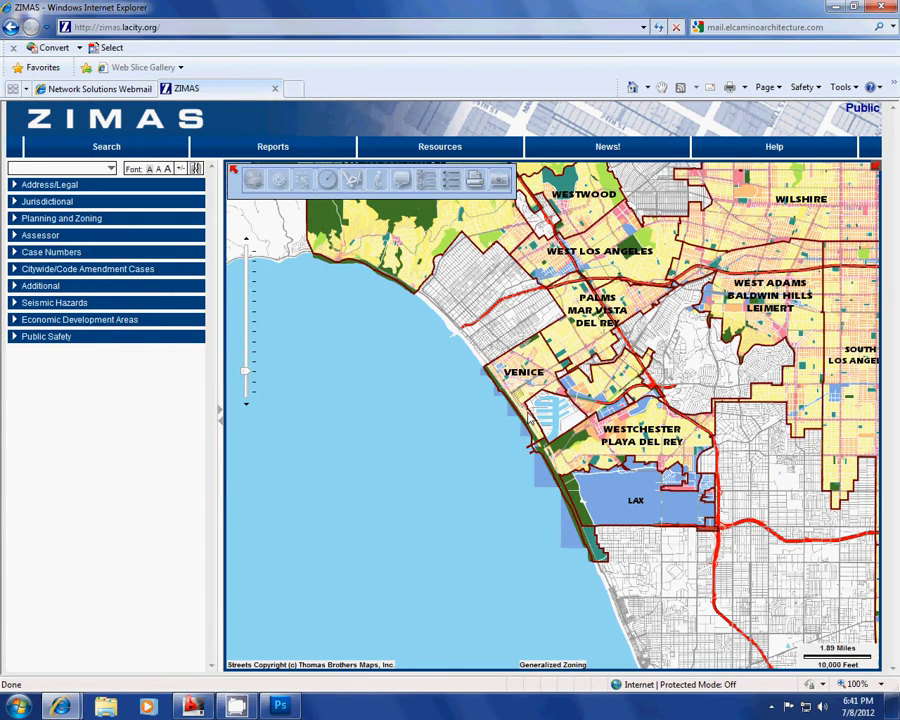
pyautogui.scroll(1, 532, 420)
pyautogui.scroll(1, 492, 428)
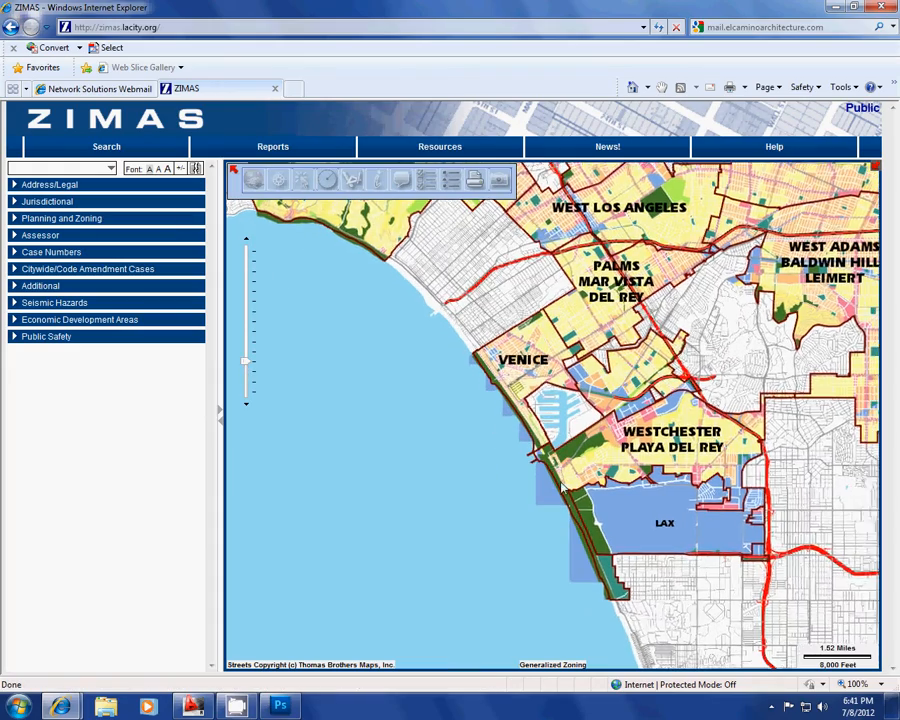
pyautogui.scroll(1, 576, 503)
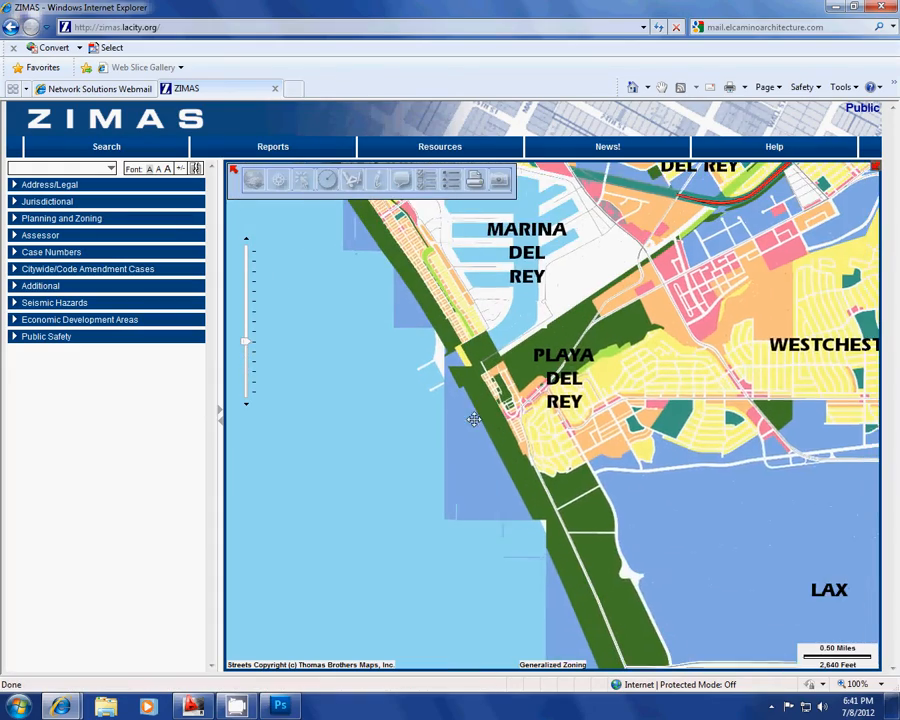
pyautogui.scroll(2, 462, 428)
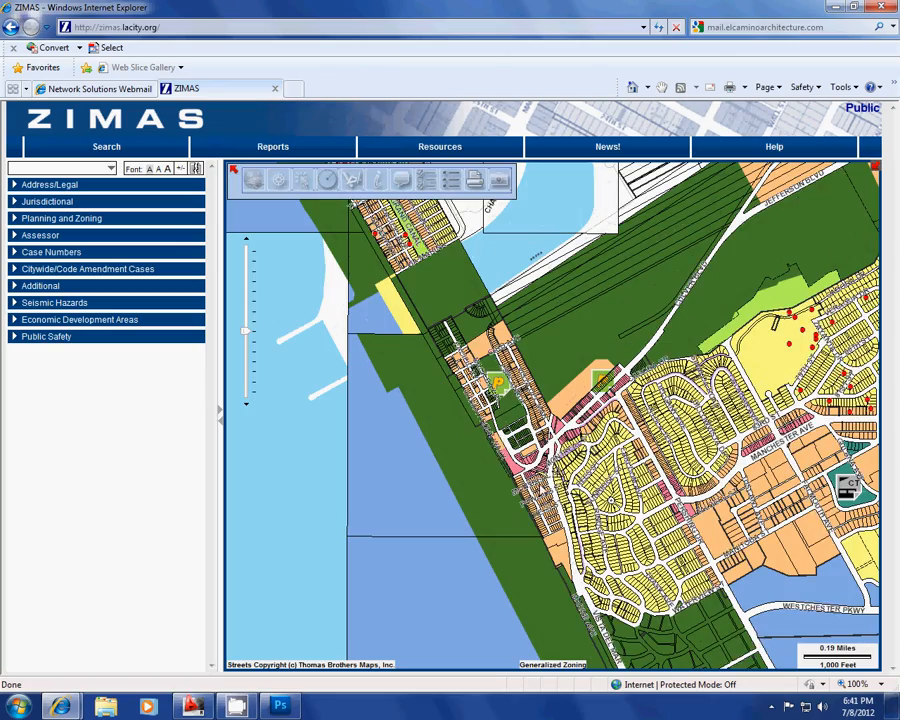
pyautogui.scroll(1, 462, 428)
pyautogui.scroll(1, 462, 428)
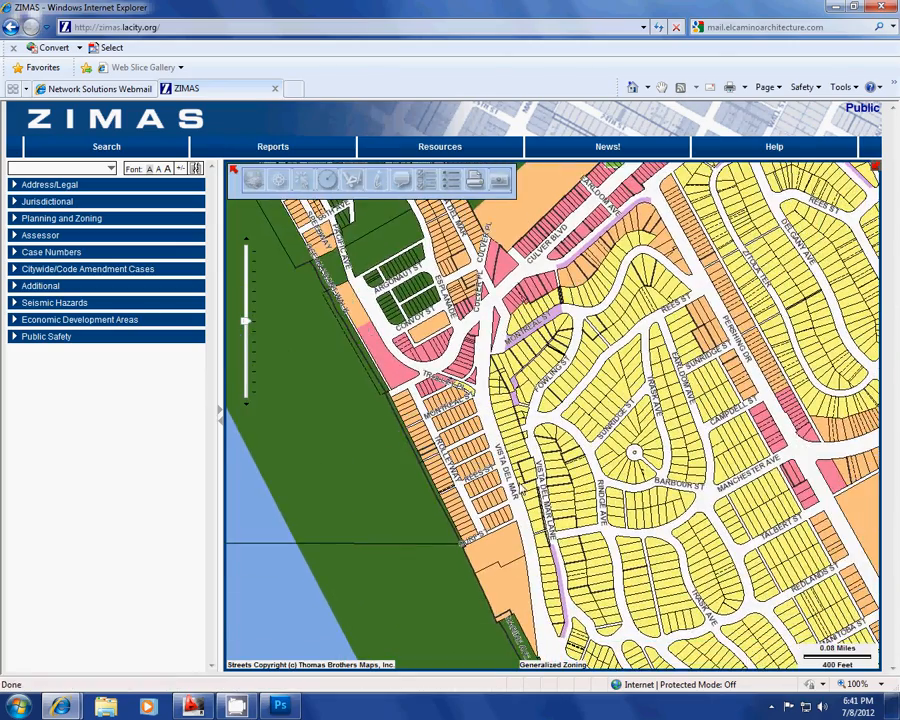
pyautogui.scroll(1, 462, 428)
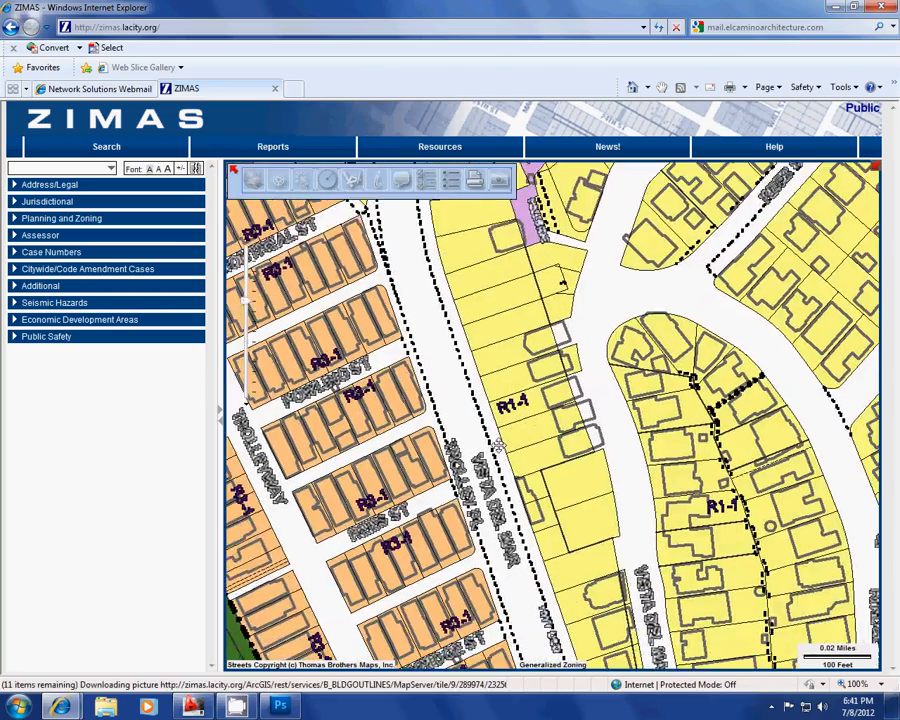
pyautogui.scroll(1, 481, 417)
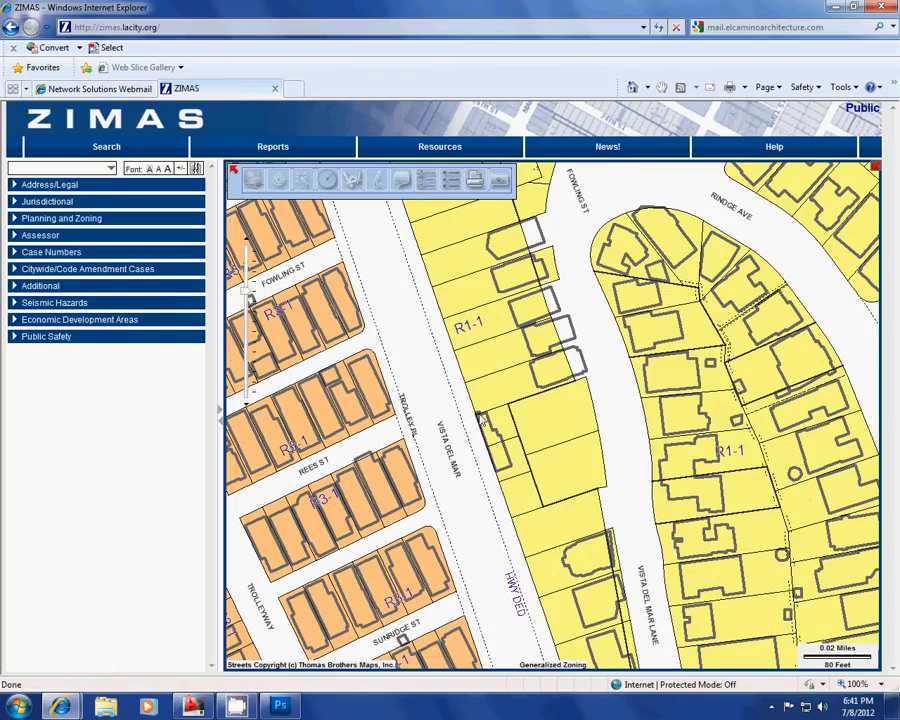
pyautogui.scroll(1, 479, 414)
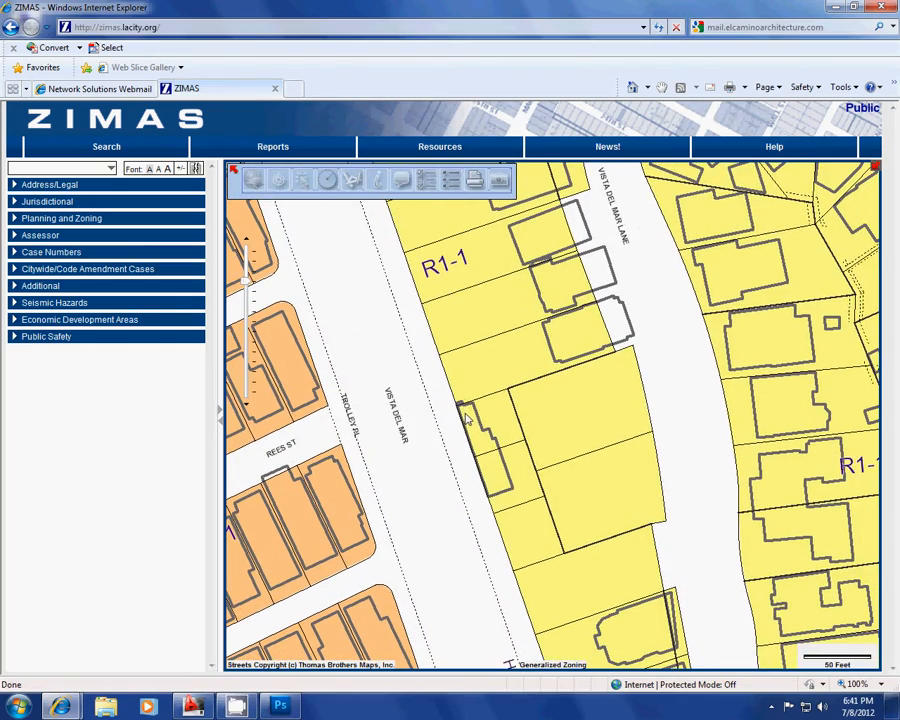
pyautogui.moveTo(467, 420); pyautogui.dragTo(397, 400)
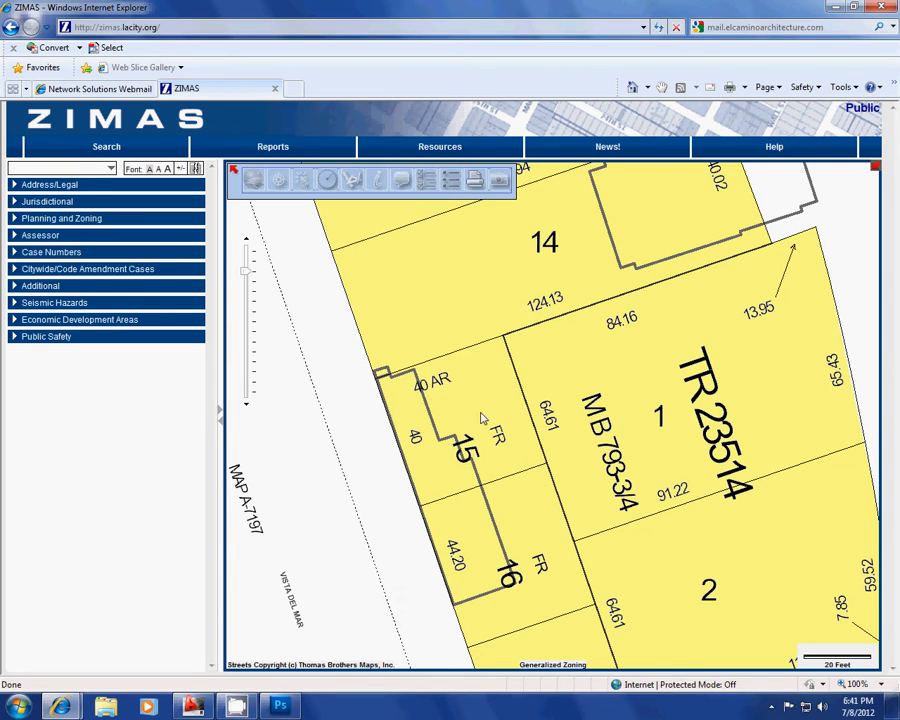
pyautogui.moveTo(499, 410); pyautogui.dragTo(338, 369)
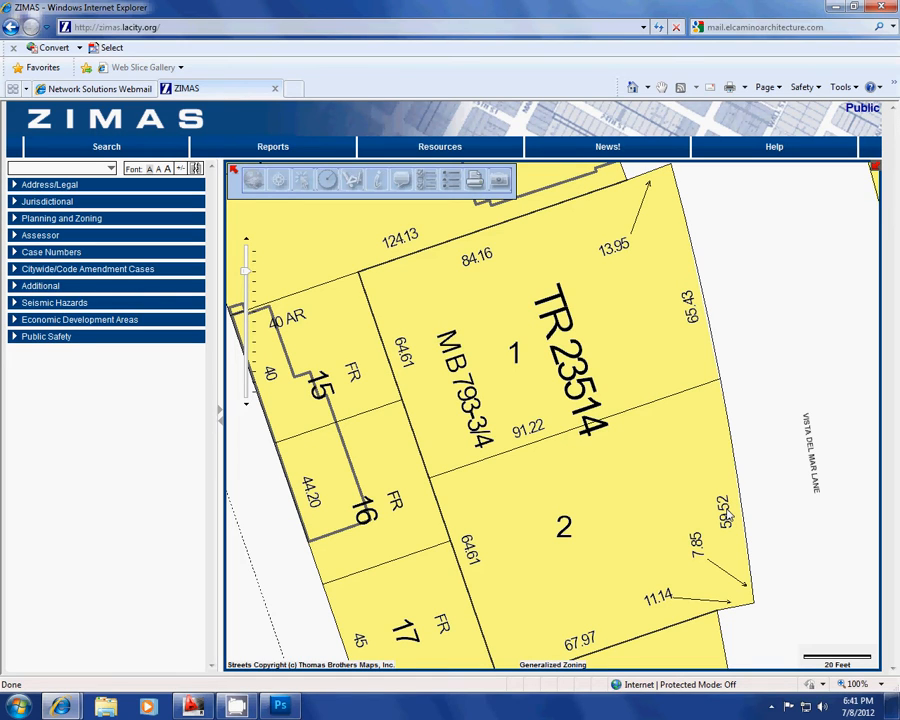
# Step: Switch to Photoshop, create a new document at the Clipboard preset size and paste the captured map screenshot into it
pyautogui.click(280, 707)
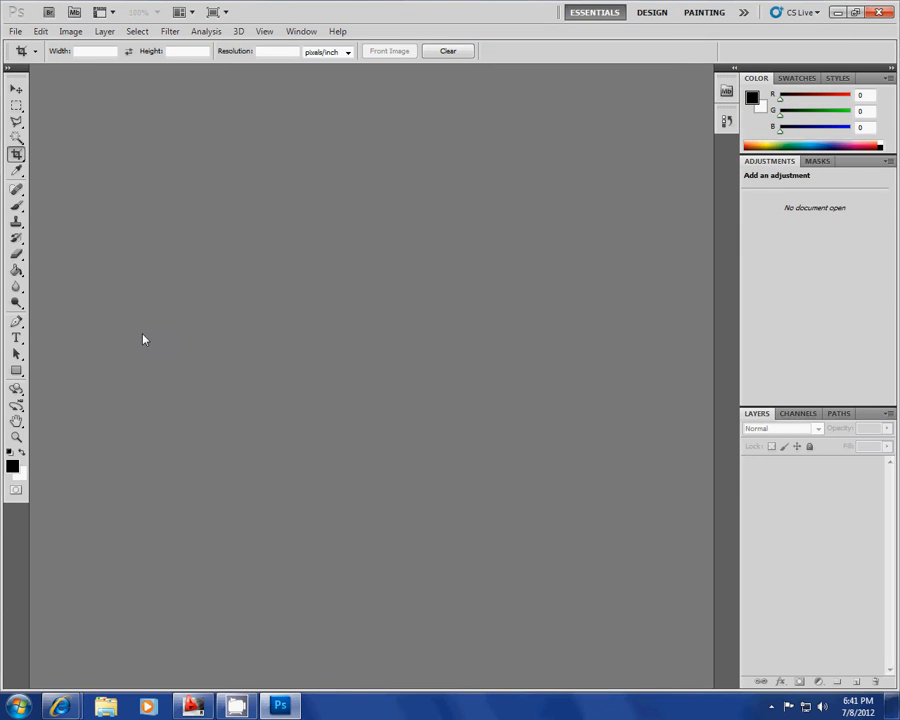
pyautogui.hotkey('ctrl', 'n')
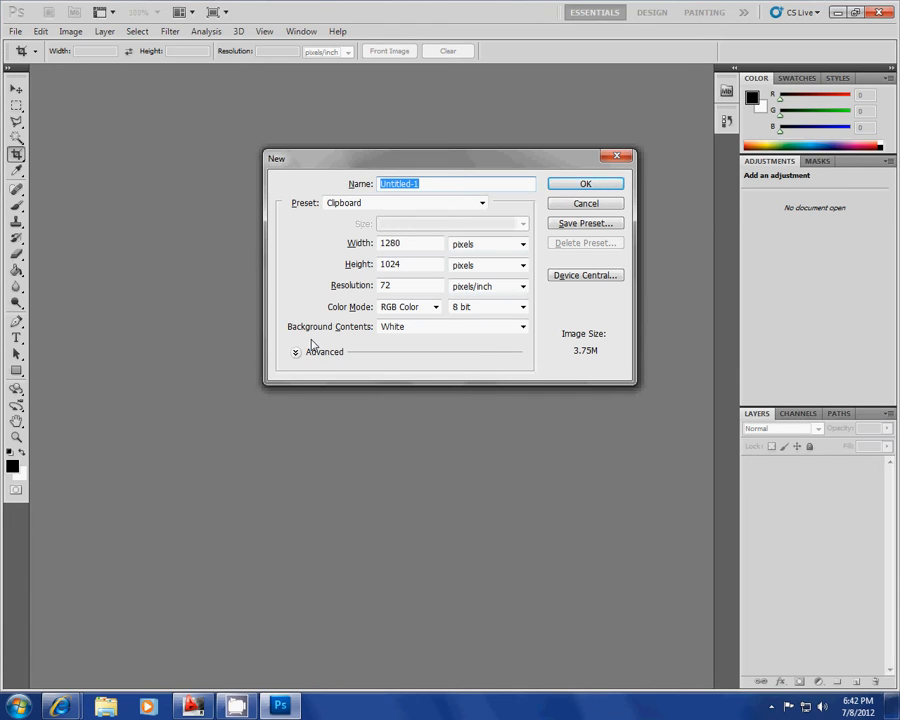
pyautogui.press('Return')
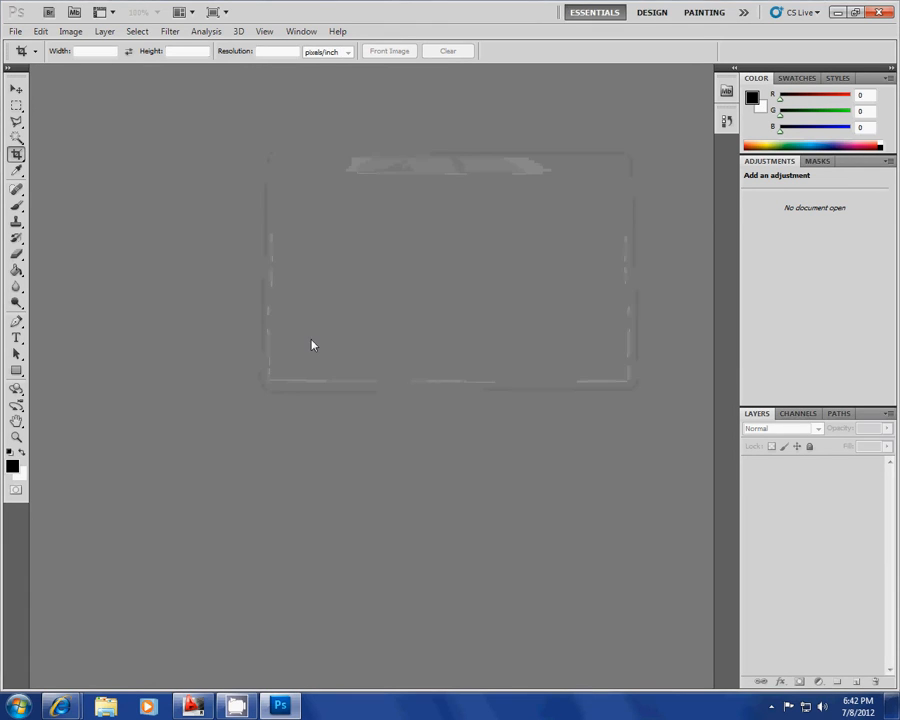
pyautogui.hotkey('ctrl', 'v')
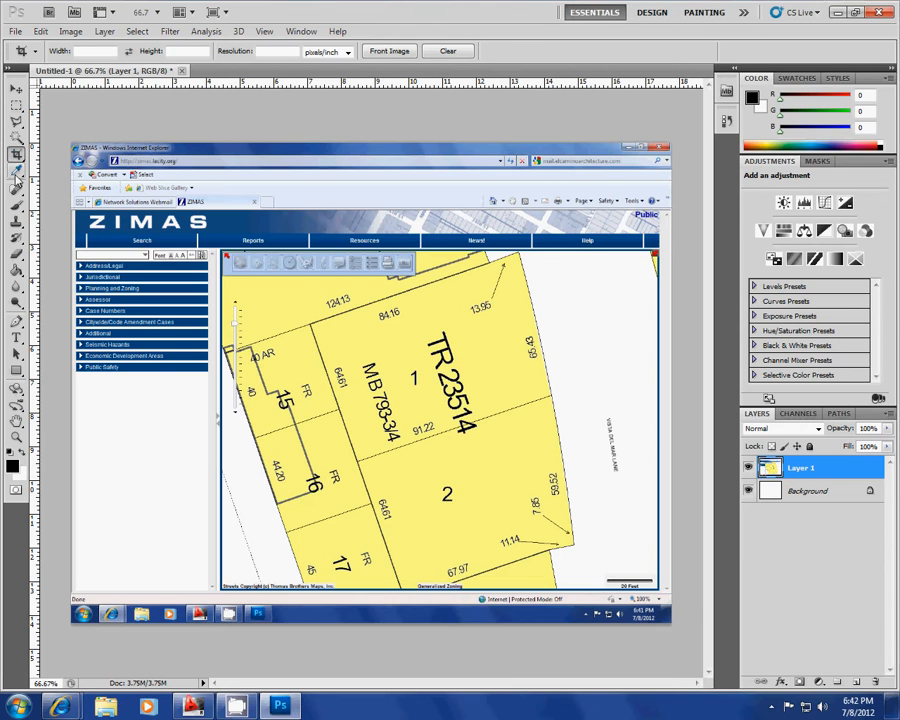
# Step: Crop the pasted screenshot to the map area only, removing the browser frame, sidebar and taskbar
pyautogui.click(16, 137)
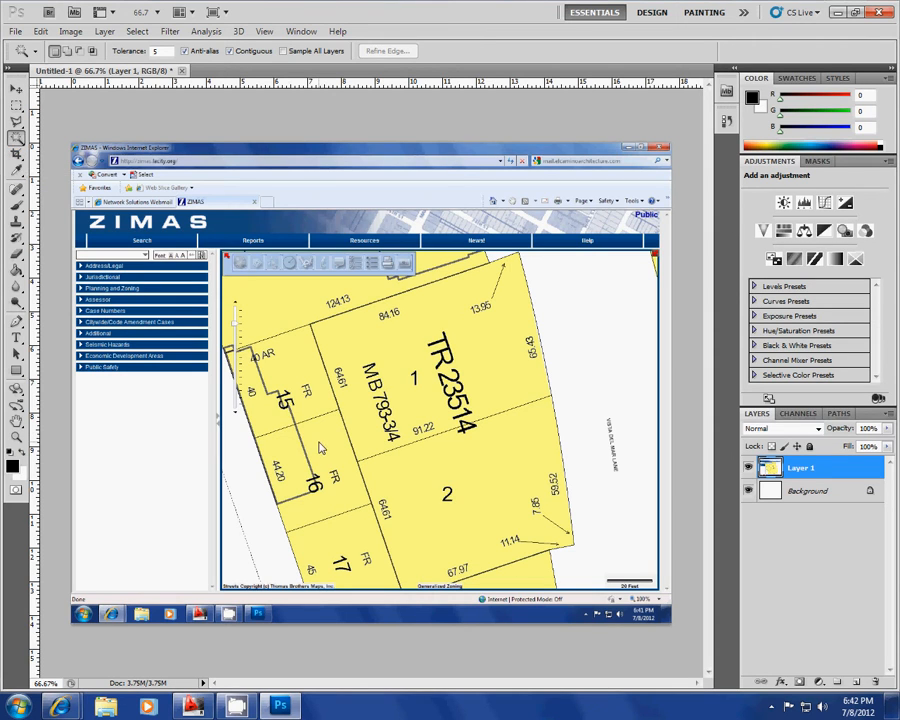
pyautogui.click(16, 155)
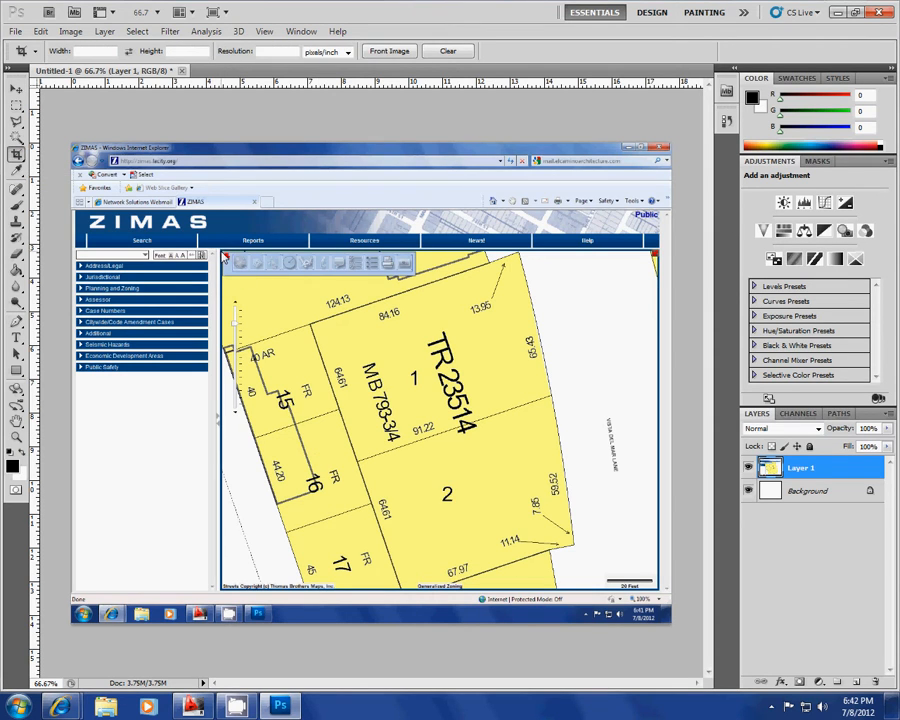
pyautogui.moveTo(222, 252)
pyautogui.mouseDown()
pyautogui.moveTo(636, 584)
pyautogui.moveTo(655, 589)
pyautogui.mouseUp()
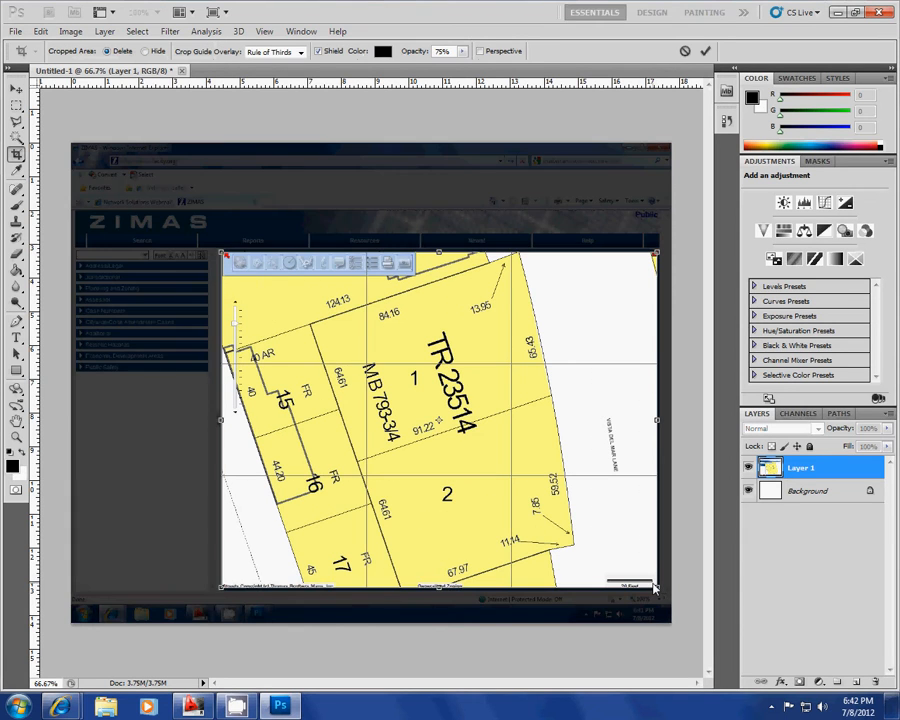
pyautogui.press('Return')
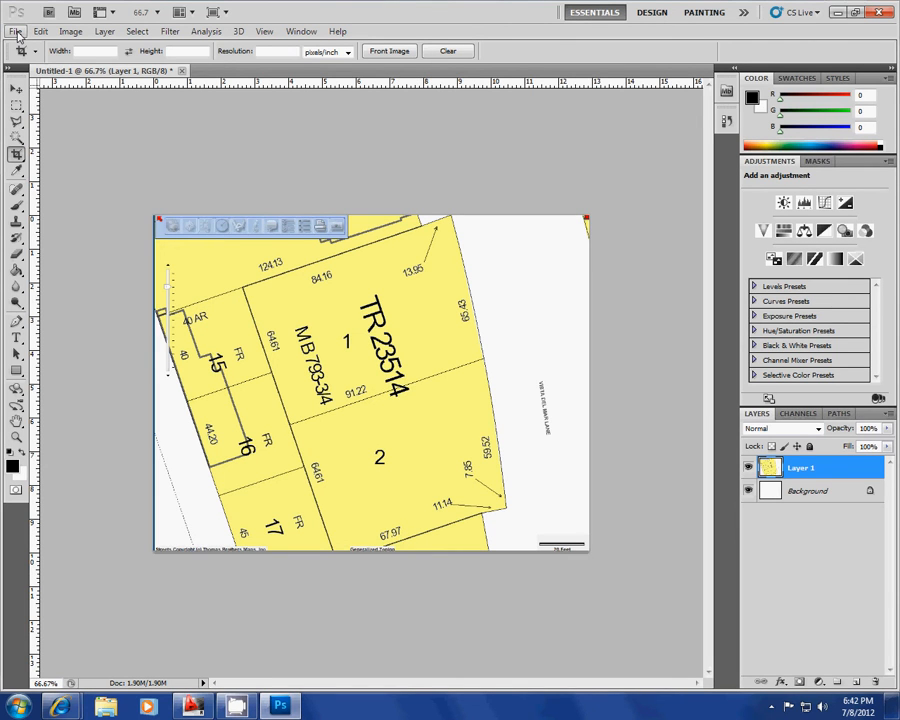
# Step: Set up saving the cropped image on the Desktop in Photoshop PDF format, as a copy and without layers
pyautogui.hotkey('ctrl', 'shift', 's')
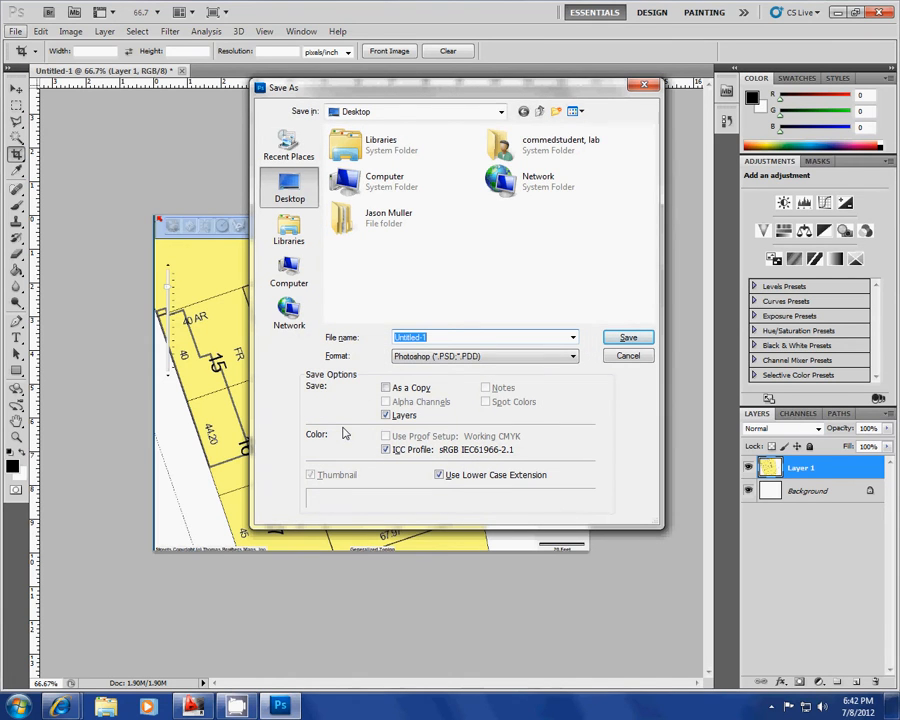
pyautogui.click(472, 357)
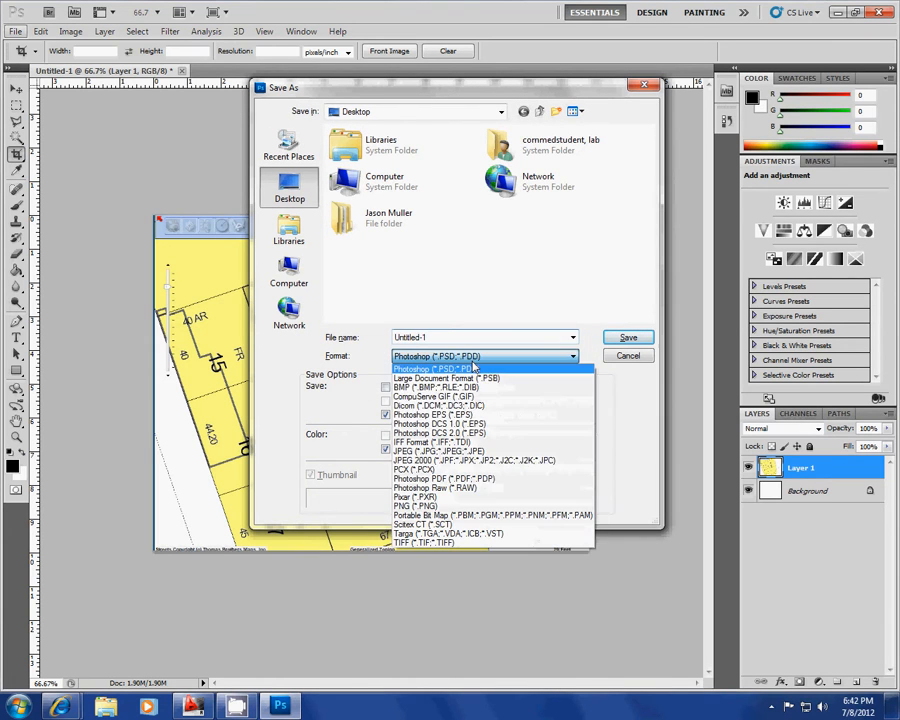
pyautogui.click(525, 483)
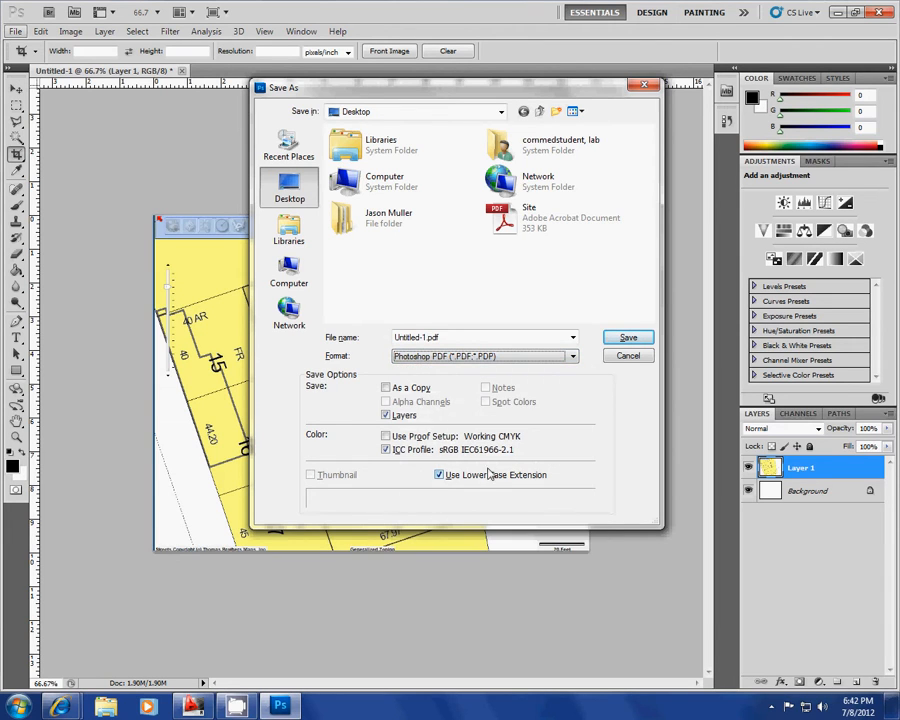
pyautogui.click(386, 388)
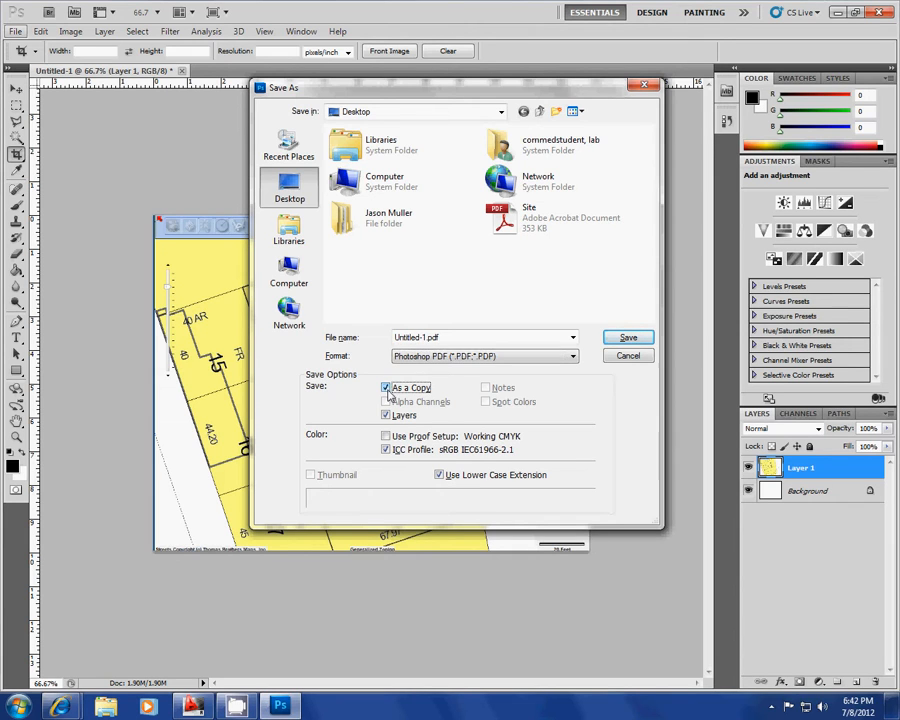
pyautogui.click(386, 414)
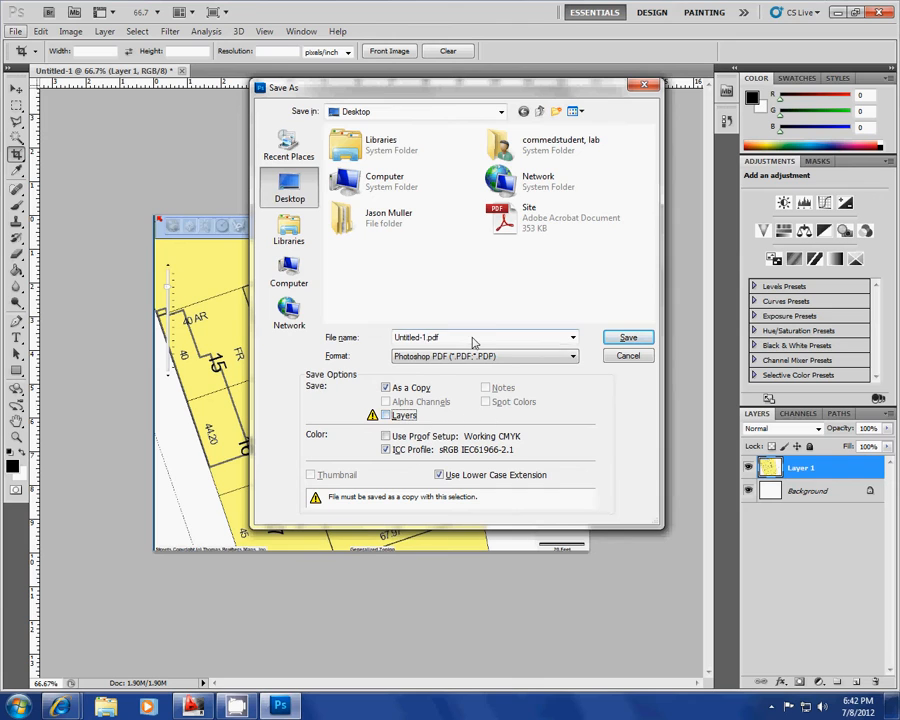
# Step: Name the file "site", replace the existing PDF and save it with the High Quality Print (Modified) settings
pyautogui.moveTo(468, 340); pyautogui.dragTo(329, 340)
pyautogui.write('si')
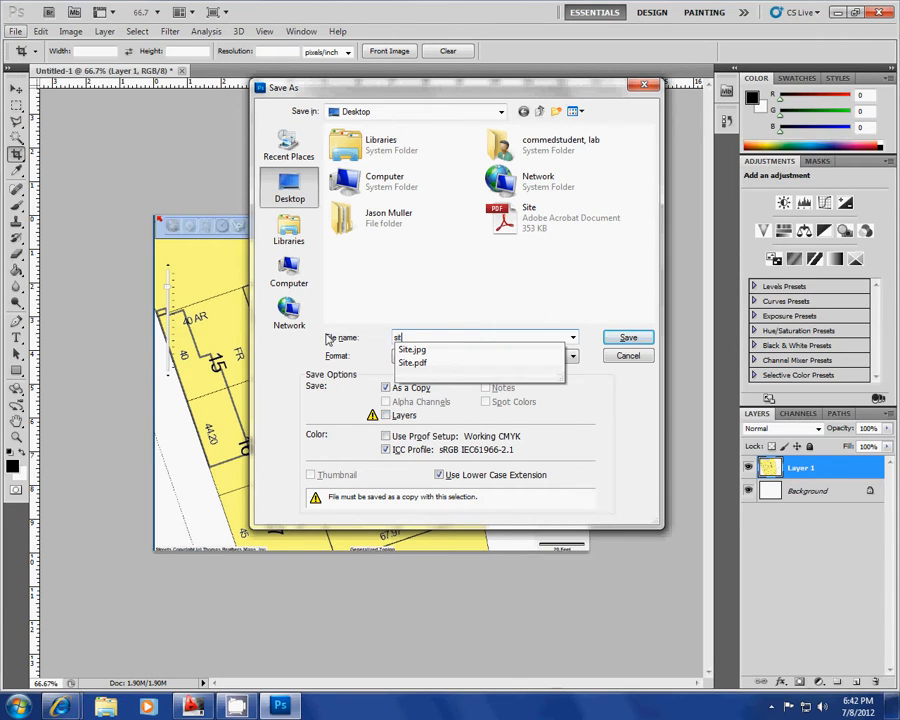
pyautogui.write('te')
pyautogui.click(628, 337)
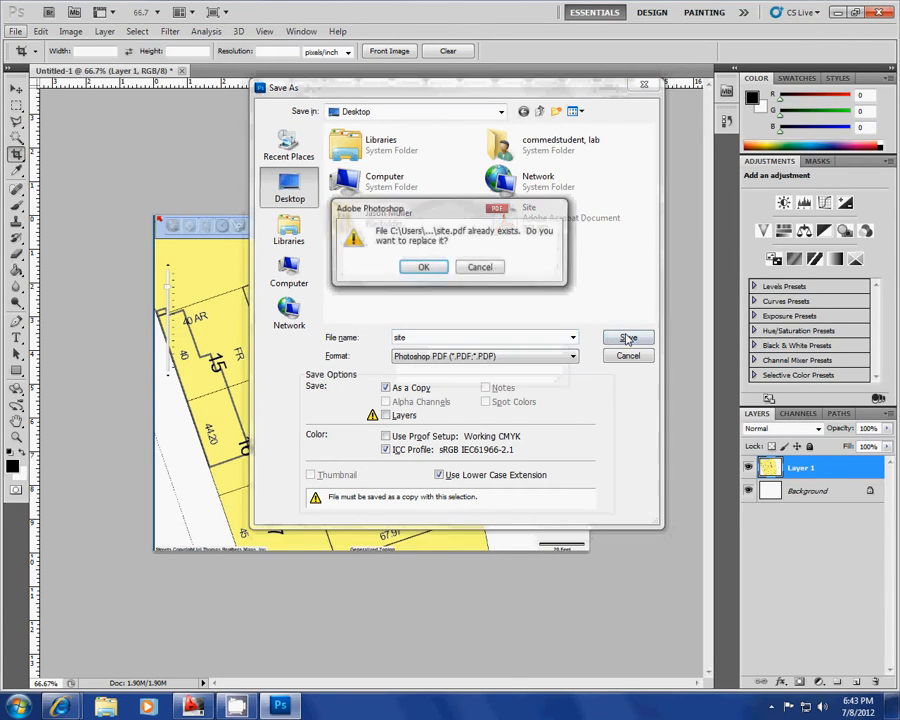
pyautogui.click(428, 268)
pyautogui.click(470, 276)
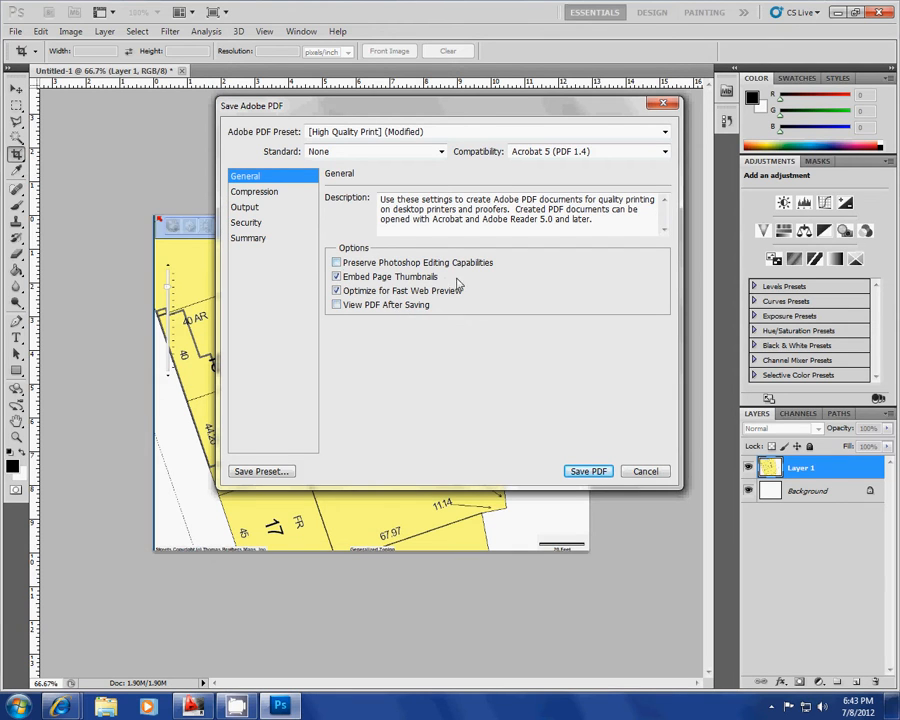
pyautogui.click(596, 472)
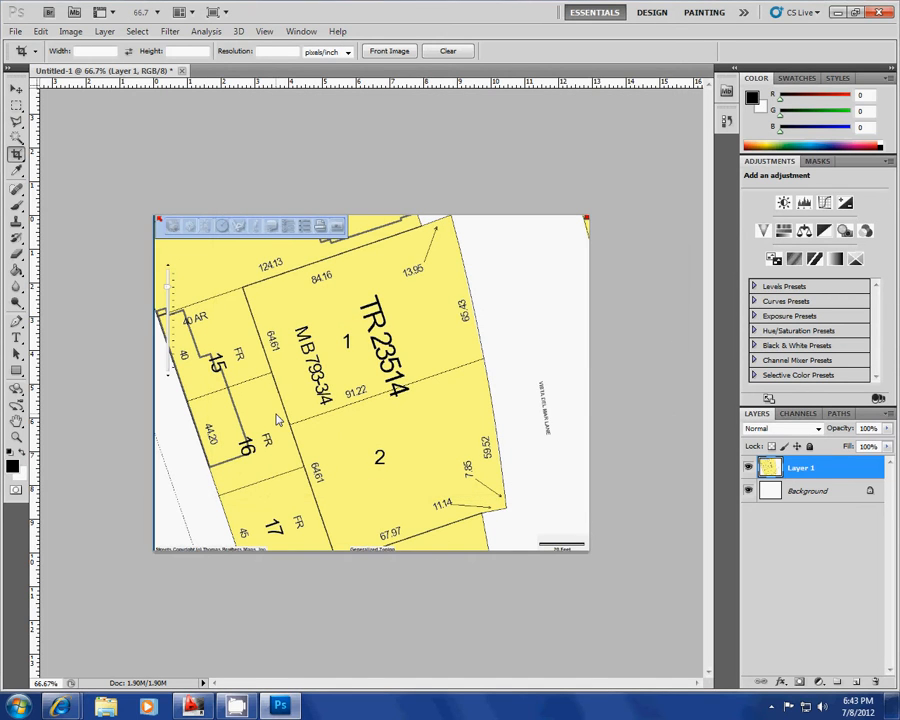
# Step: Switch to AutoCAD and open the external references manager for Drawing1 with the XREF command
pyautogui.click(193, 707)
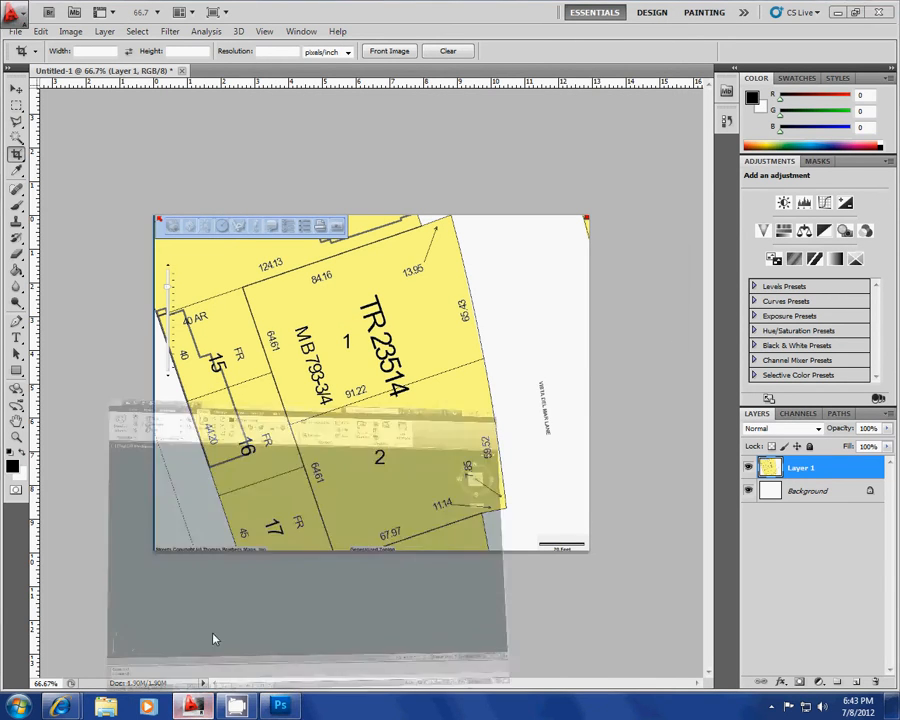
pyautogui.moveTo(319, 457); pyautogui.dragTo(352, 331, button='middle')
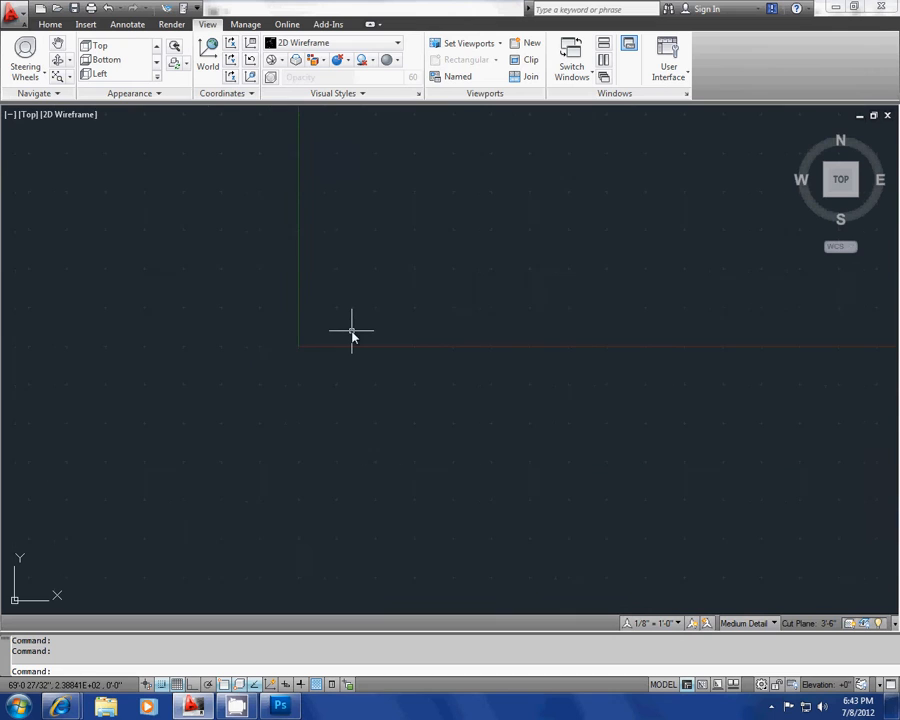
pyautogui.write('z')
pyautogui.press('Return')
pyautogui.write('e')
pyautogui.press('Return')
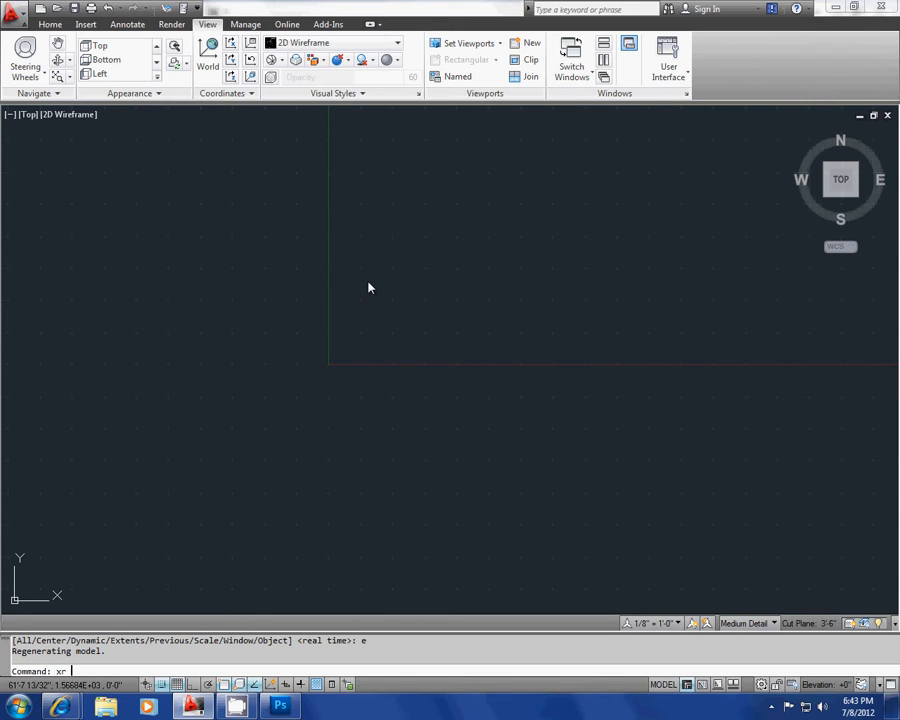
pyautogui.press('Return')
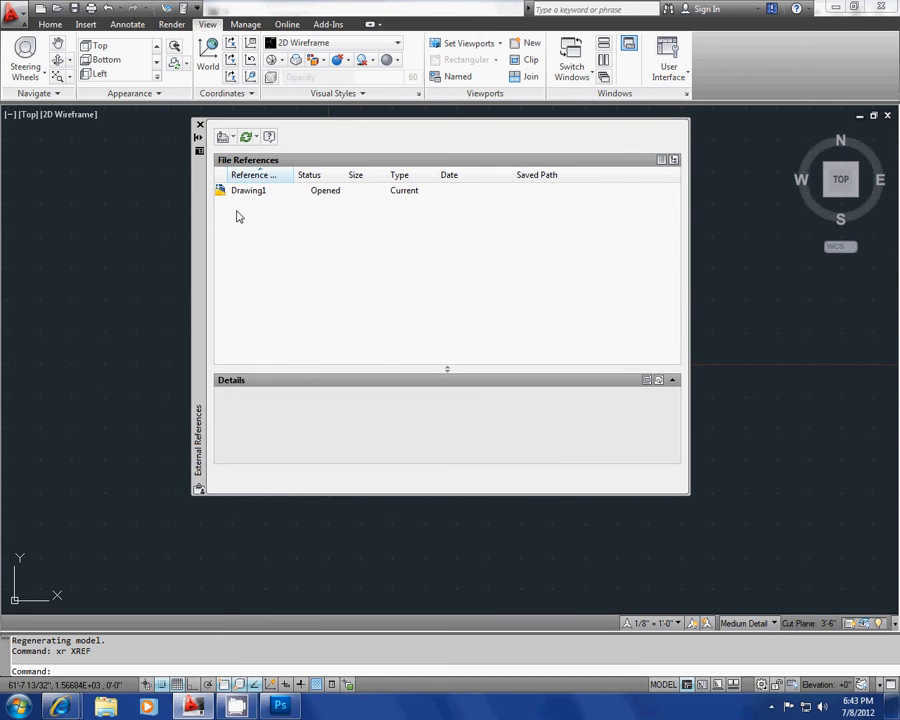
# Step: Attach the Site PDF from the Desktop as an underlay, specifying its insertion point and scale on-screen
pyautogui.rightClick(238, 216)
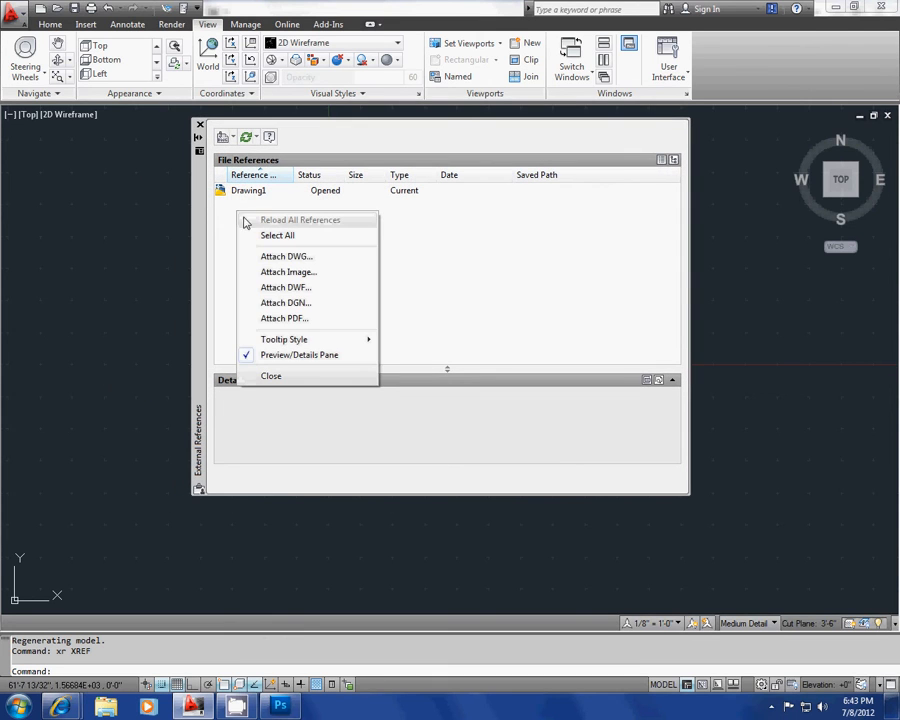
pyautogui.click(272, 319)
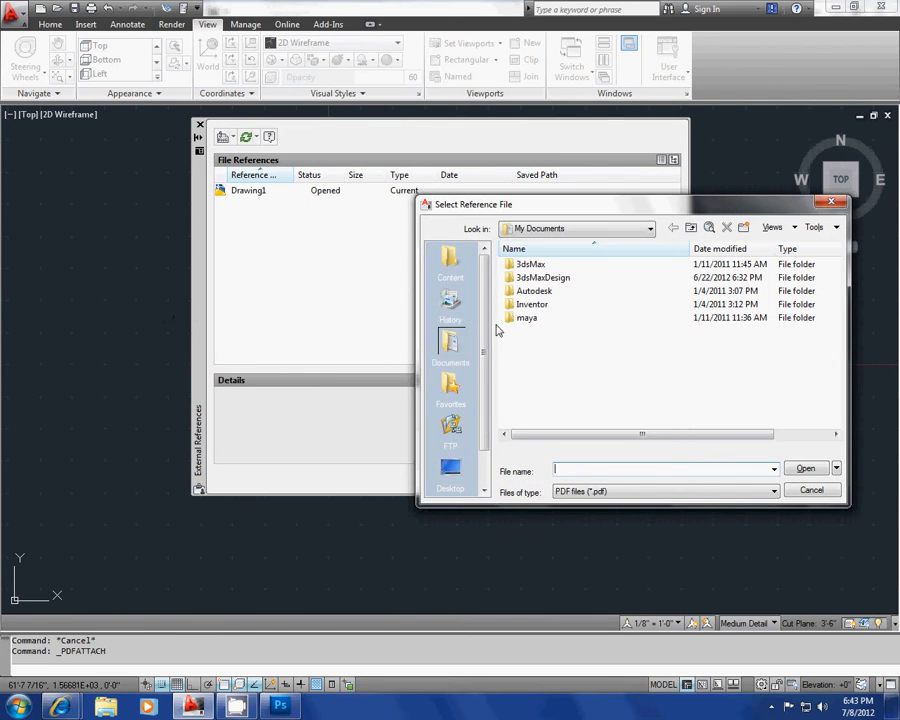
pyautogui.click(452, 466)
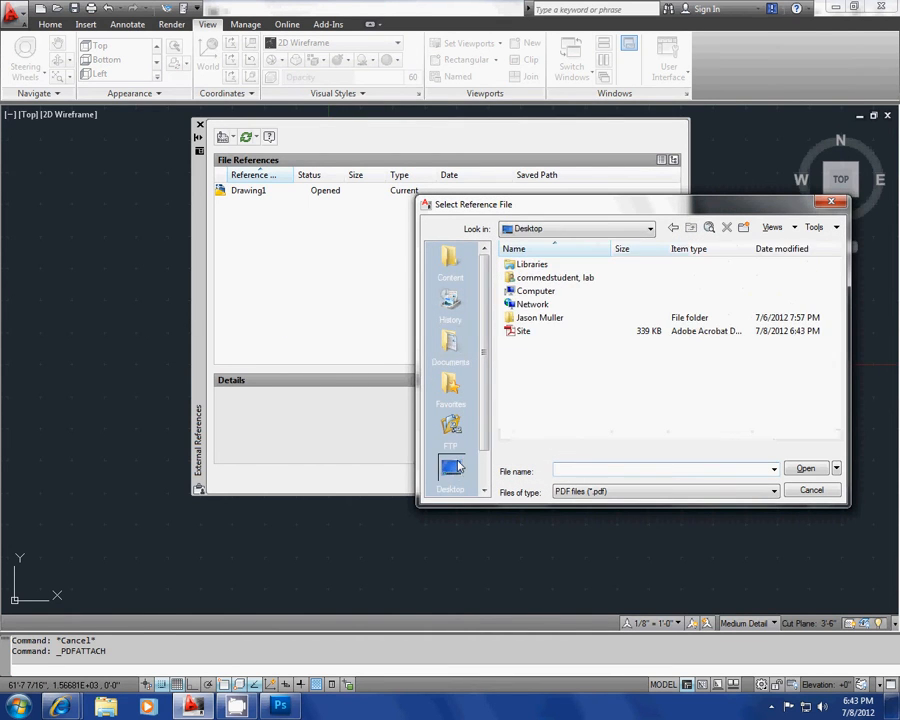
pyautogui.click(530, 331)
pyautogui.click(808, 469)
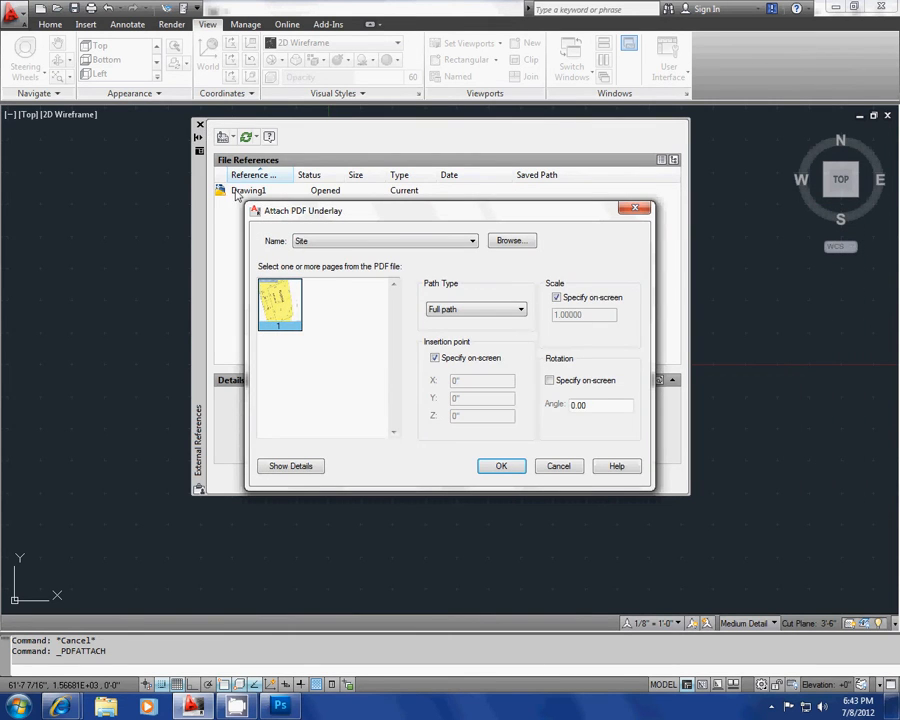
pyautogui.click(510, 466)
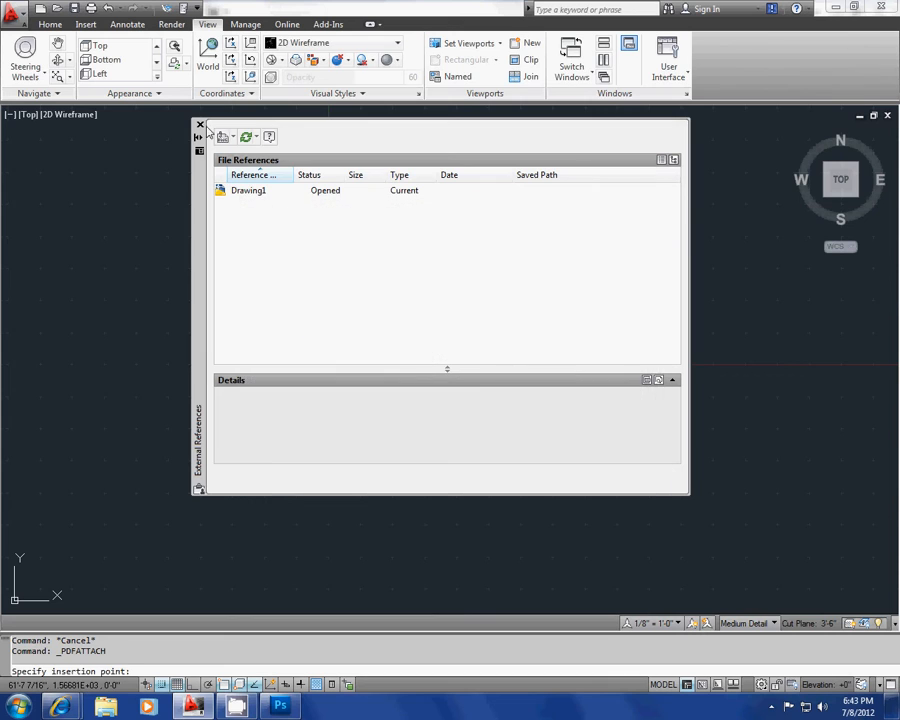
# Step: Close the external references manager and place the PDF underlay near the drawing origin at a scale factor of 1
pyautogui.click(199, 127)
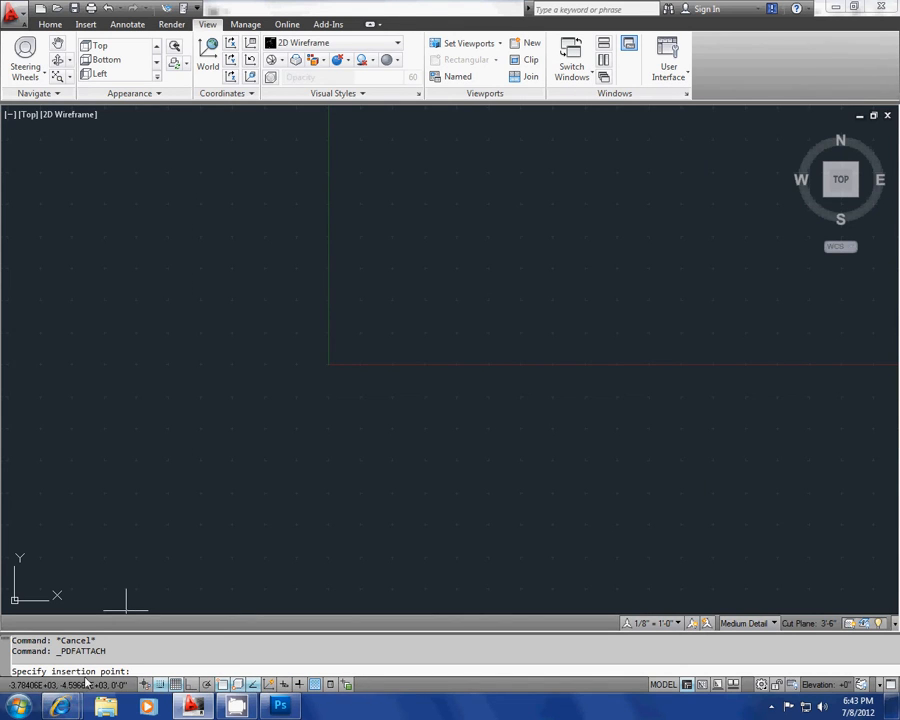
pyautogui.click(333, 366)
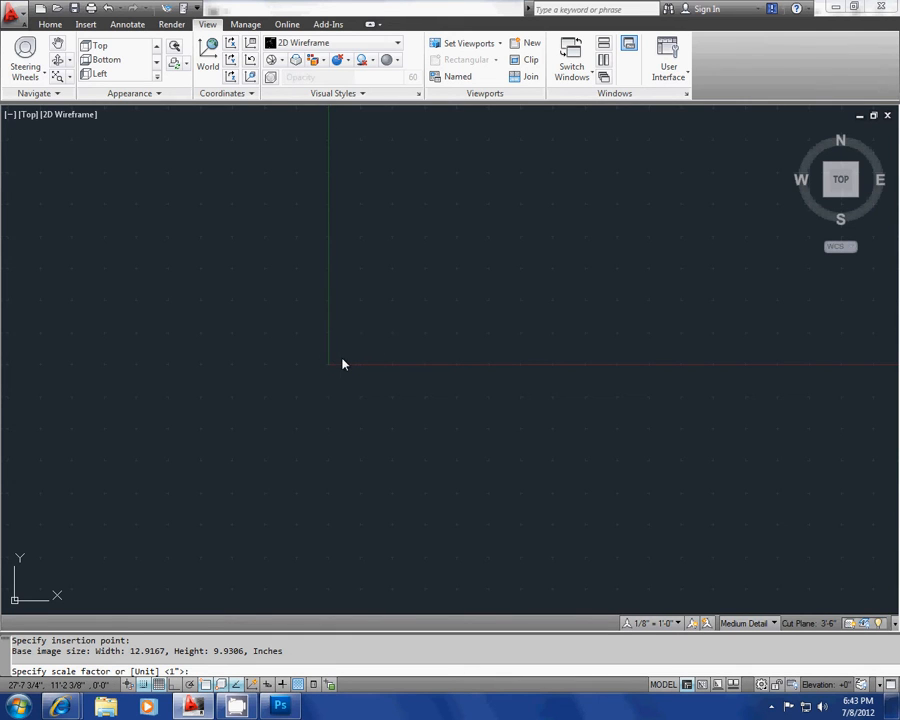
pyautogui.press('Return')
pyautogui.scroll(10, 336, 368)
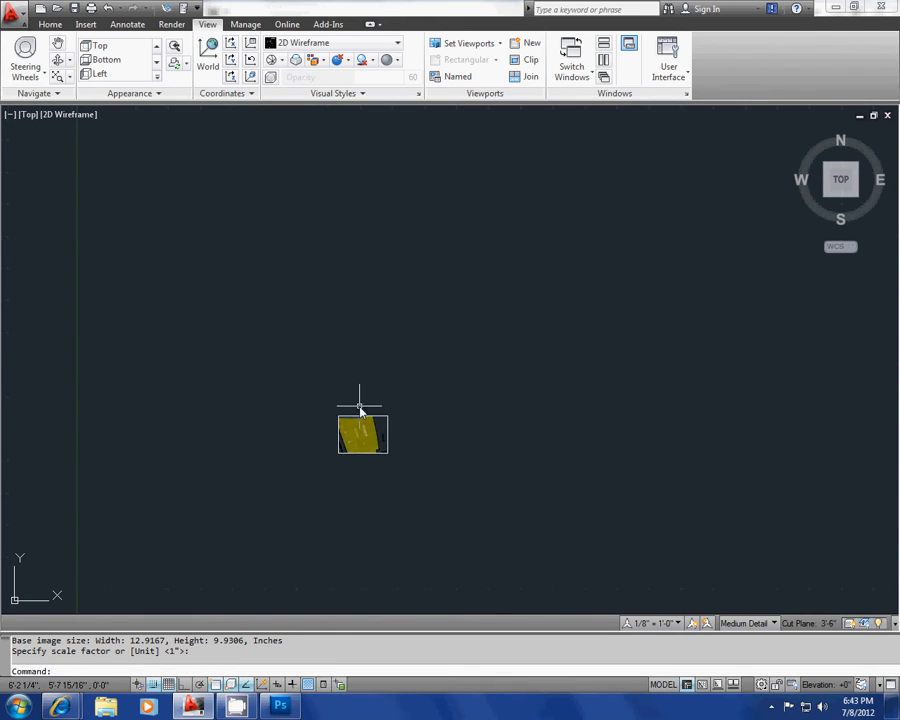
pyautogui.scroll(5, 367, 469)
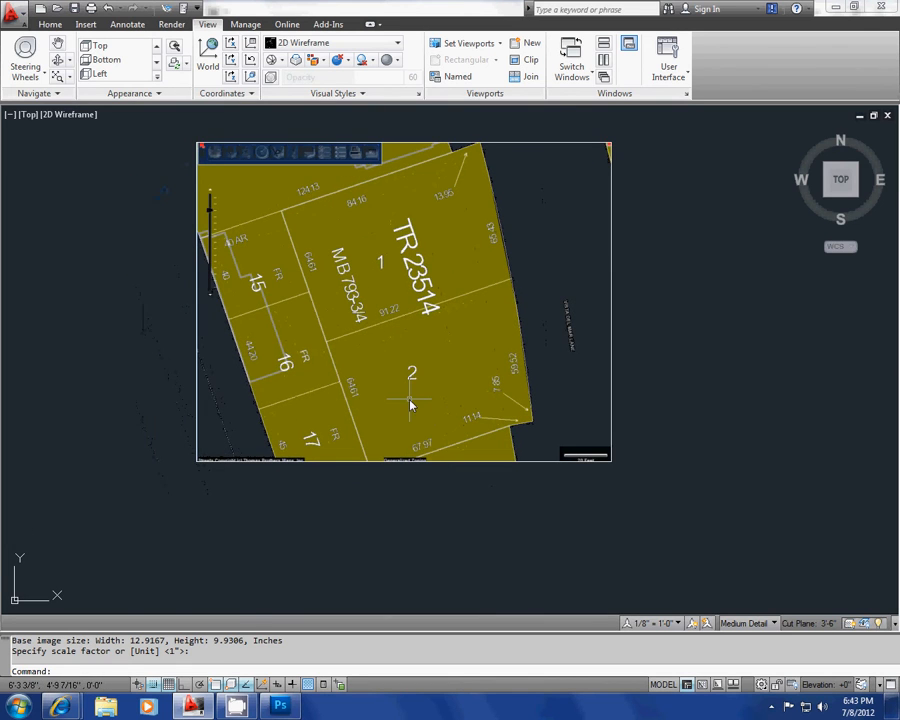
pyautogui.scroll(3, 405, 403)
pyautogui.scroll(-4, 405, 400)
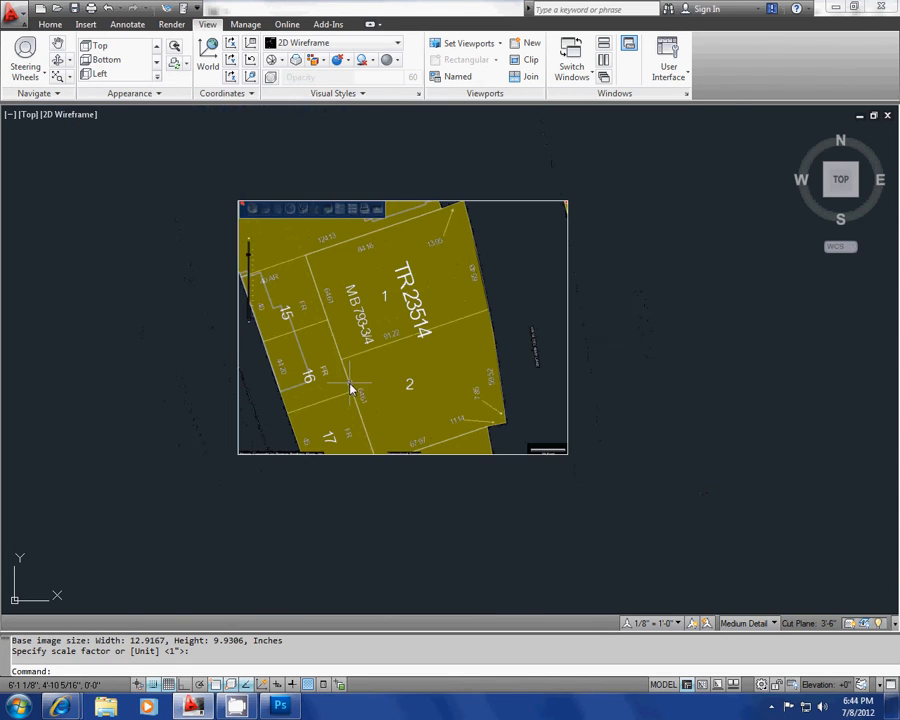
pyautogui.moveTo(312, 388); pyautogui.dragTo(266, 396, button='middle')
pyautogui.press('Escape')
pyautogui.press('Escape')
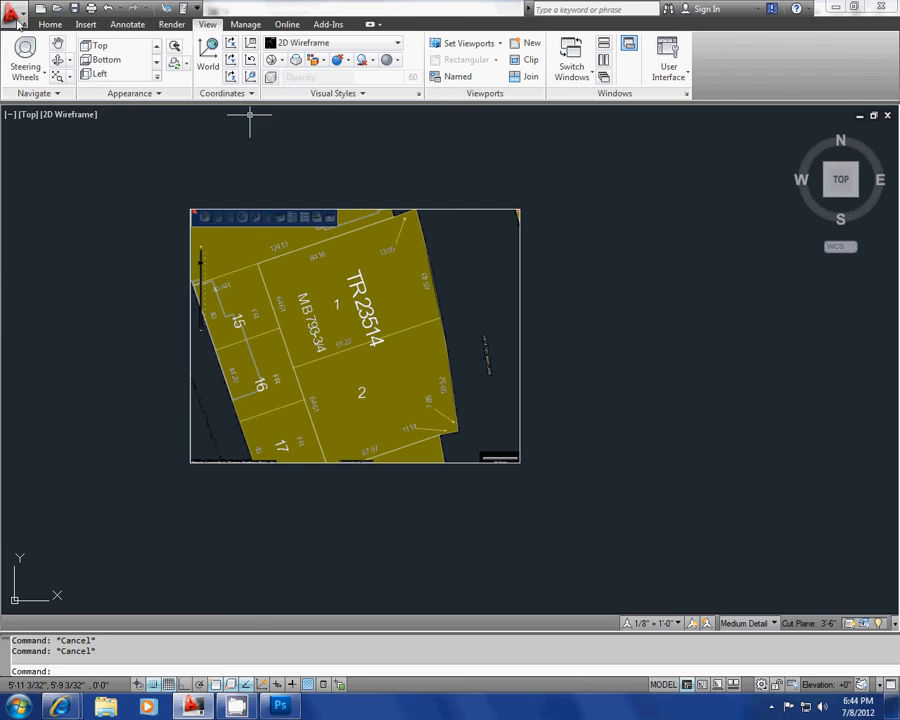
# Step: Create a layer named "site" with the LAYER command and set its color to cyan
pyautogui.click(49, 24)
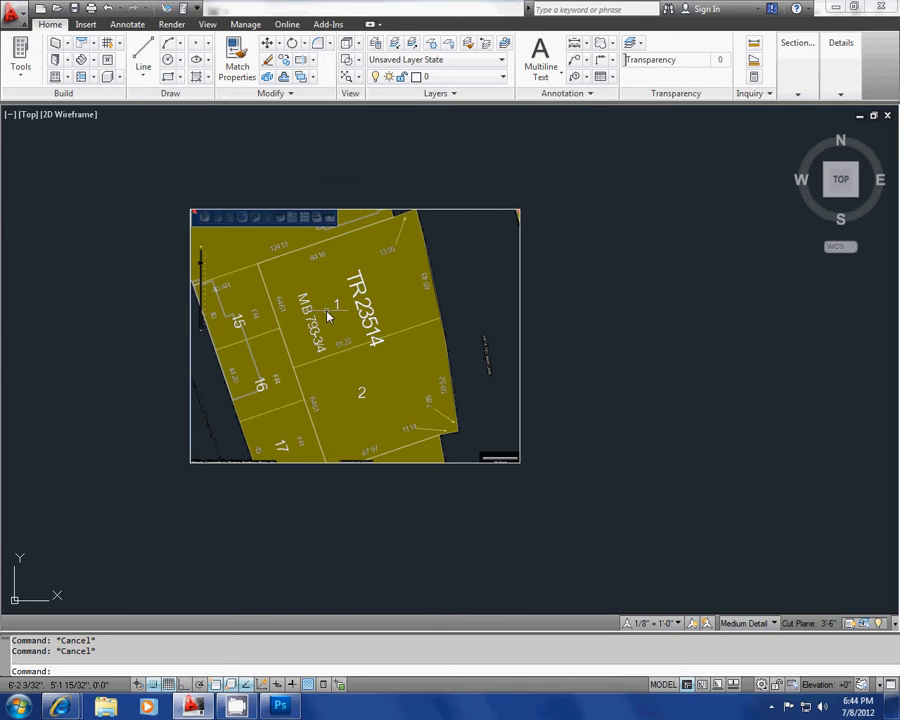
pyautogui.write('la')
pyautogui.press('Return')
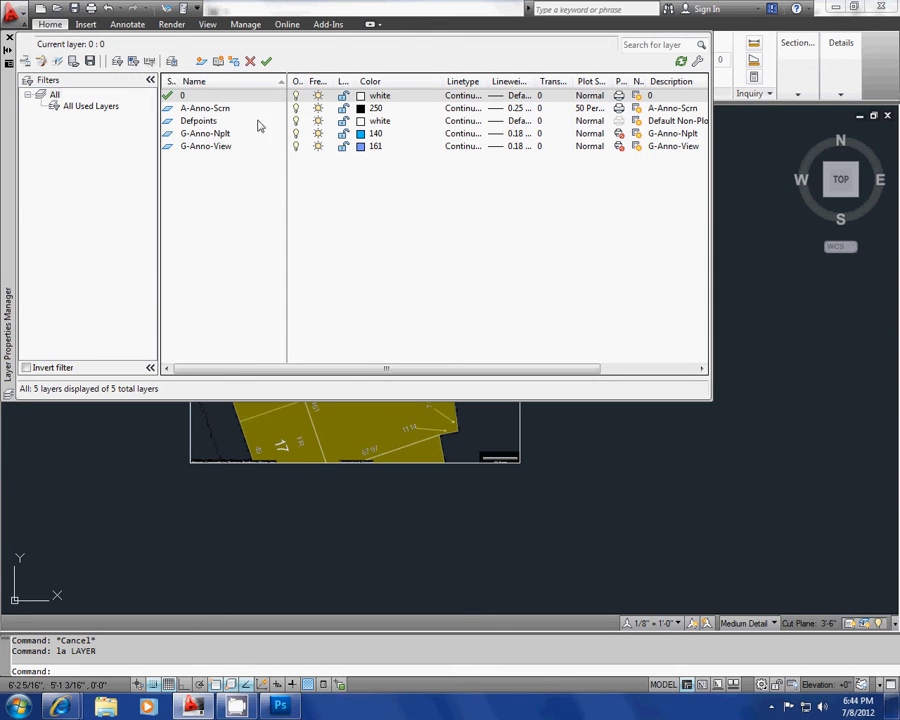
pyautogui.click(201, 62)
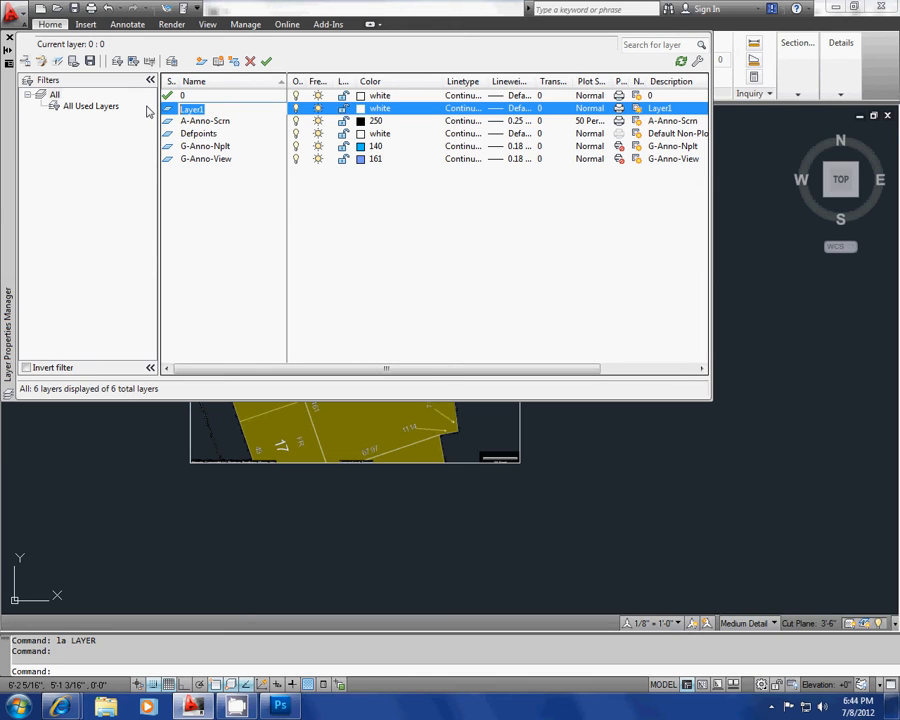
pyautogui.write('site')
pyautogui.click(366, 109)
pyautogui.click(378, 383)
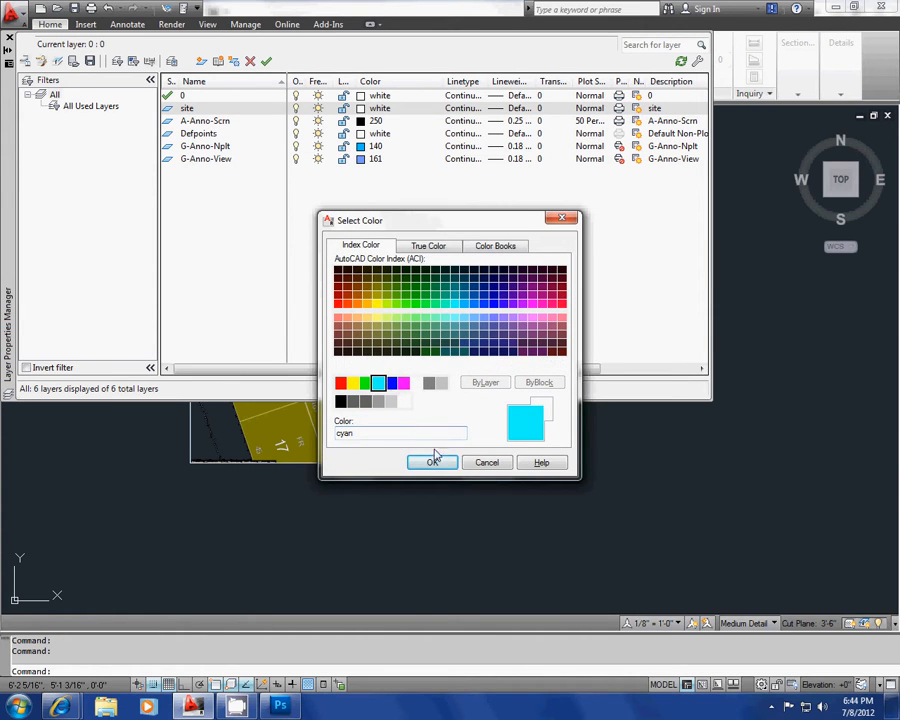
pyautogui.click(434, 463)
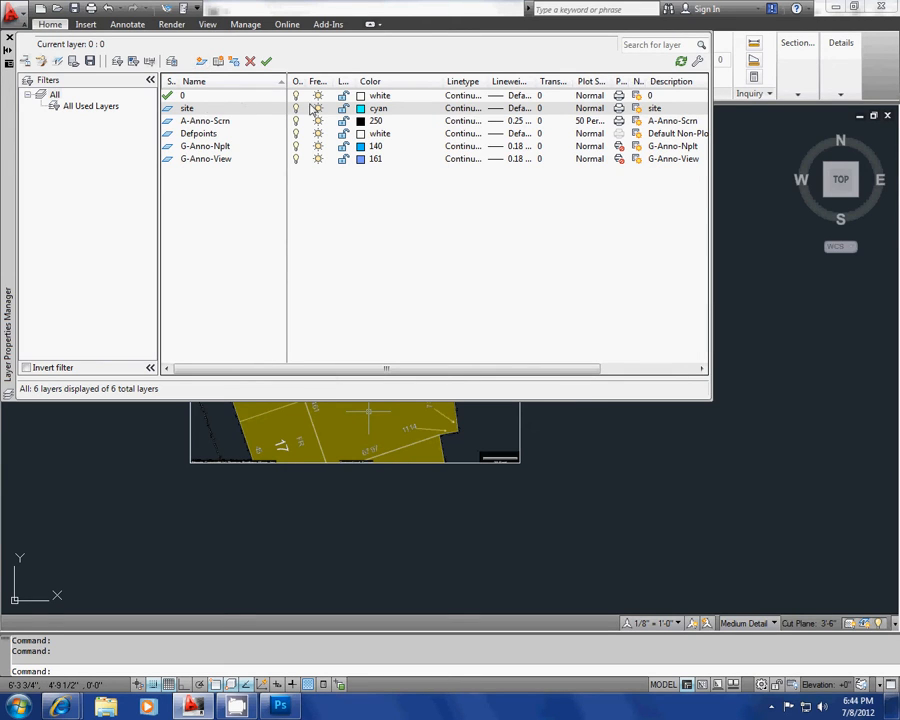
# Step: Create a layer named "parcel" and set its color to magenta
pyautogui.click(201, 61)
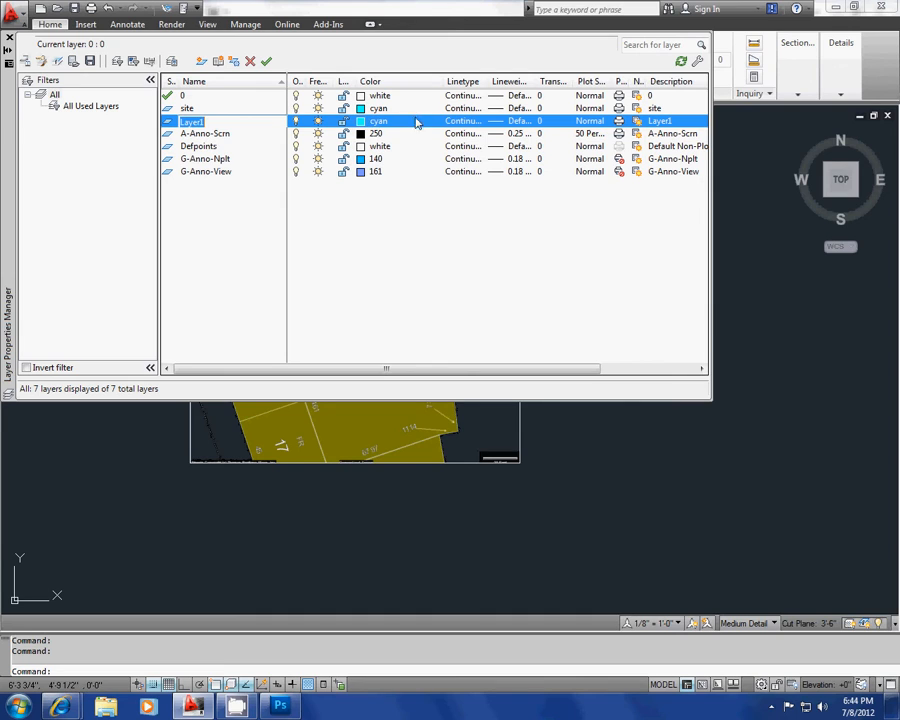
pyautogui.moveTo(229, 122); pyautogui.dragTo(133, 123)
pyautogui.click(360, 121)
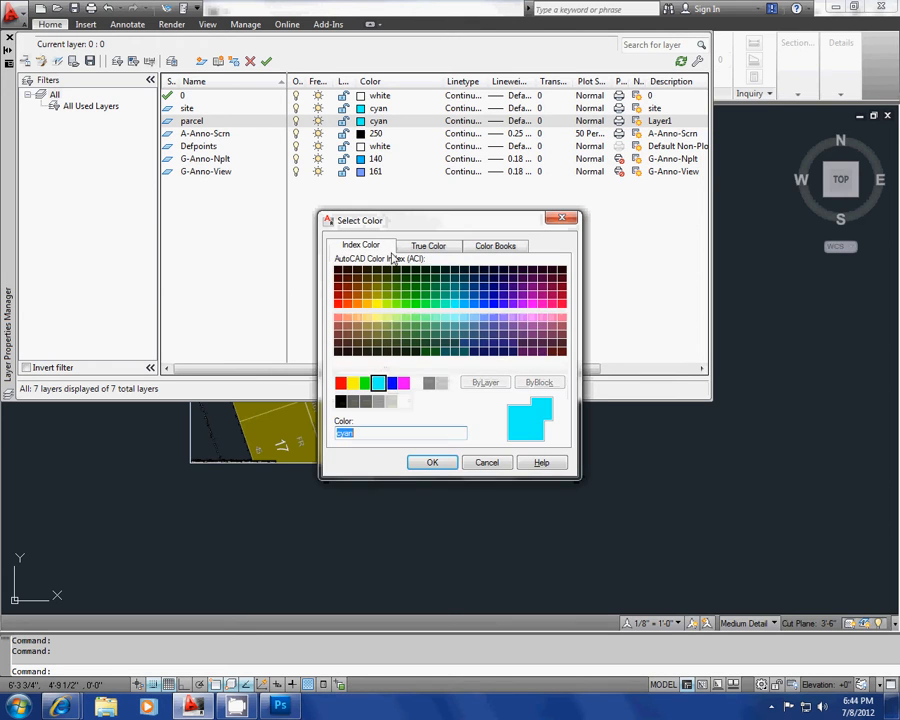
pyautogui.click(404, 384)
pyautogui.click(433, 463)
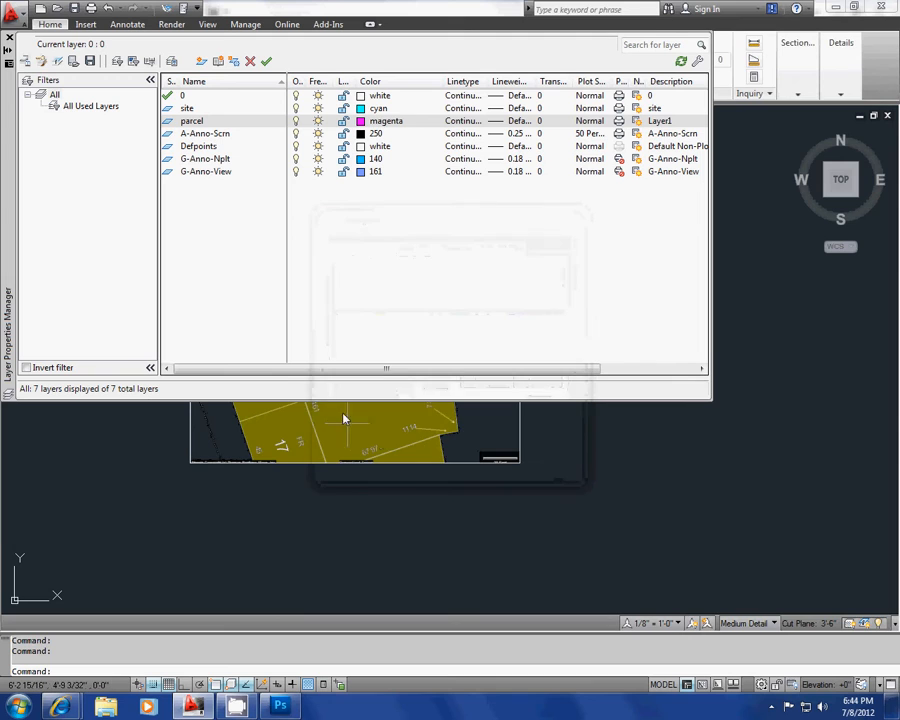
# Step: Create a layer named "Setbacks", set its color to red and close the layer manager
pyautogui.click(203, 62)
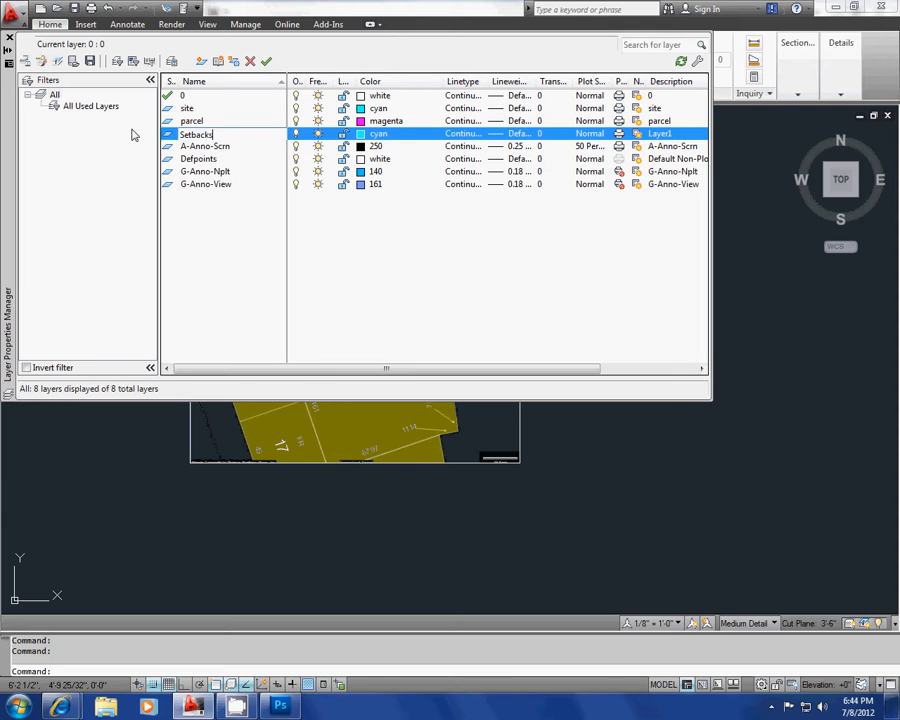
pyautogui.click(362, 133)
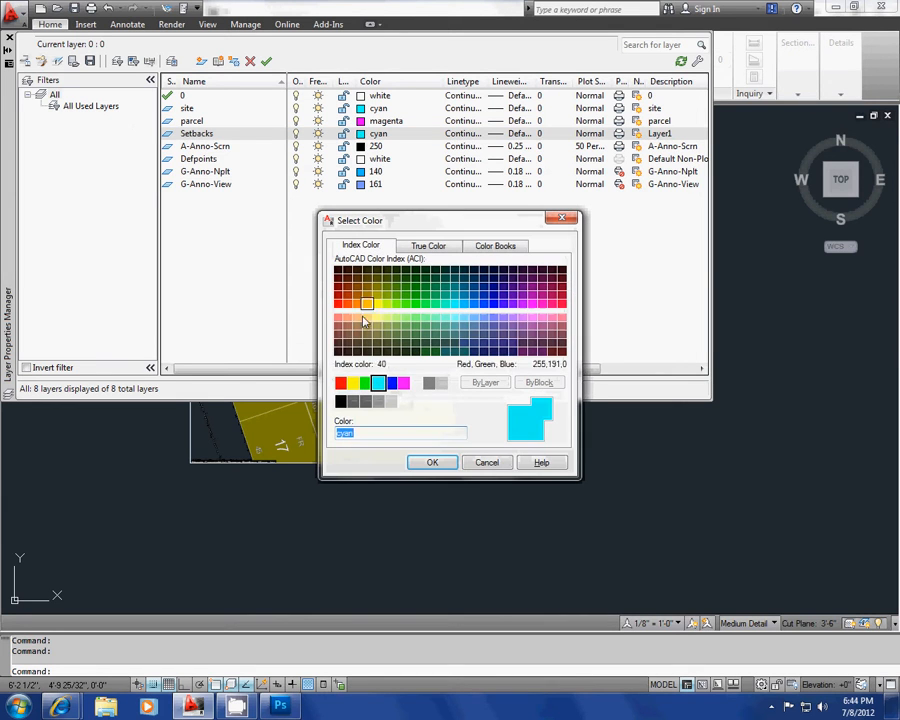
pyautogui.click(340, 383)
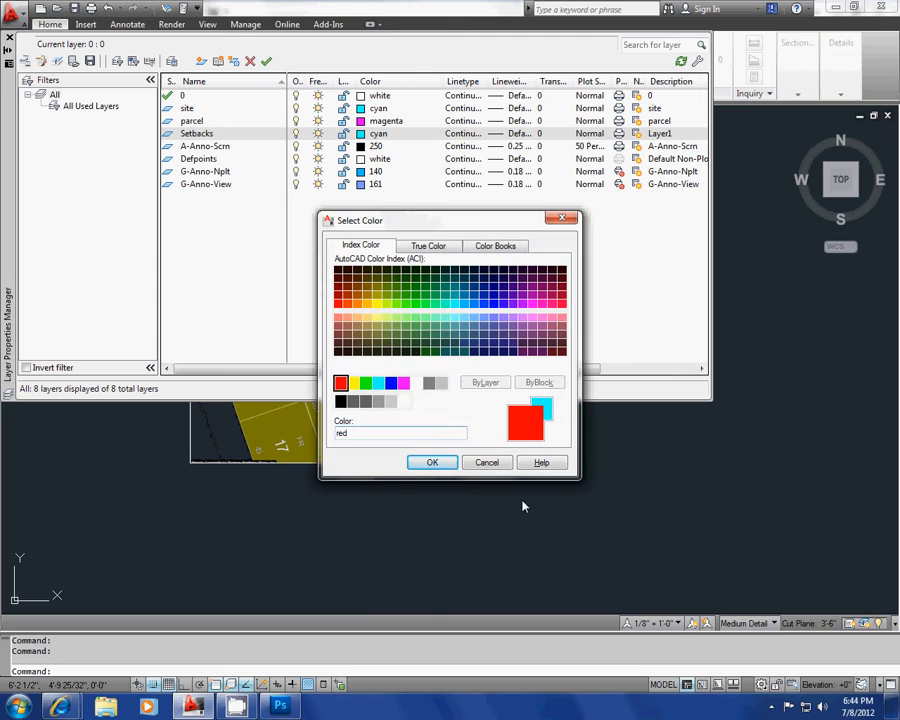
pyautogui.click(433, 462)
pyautogui.click(9, 38)
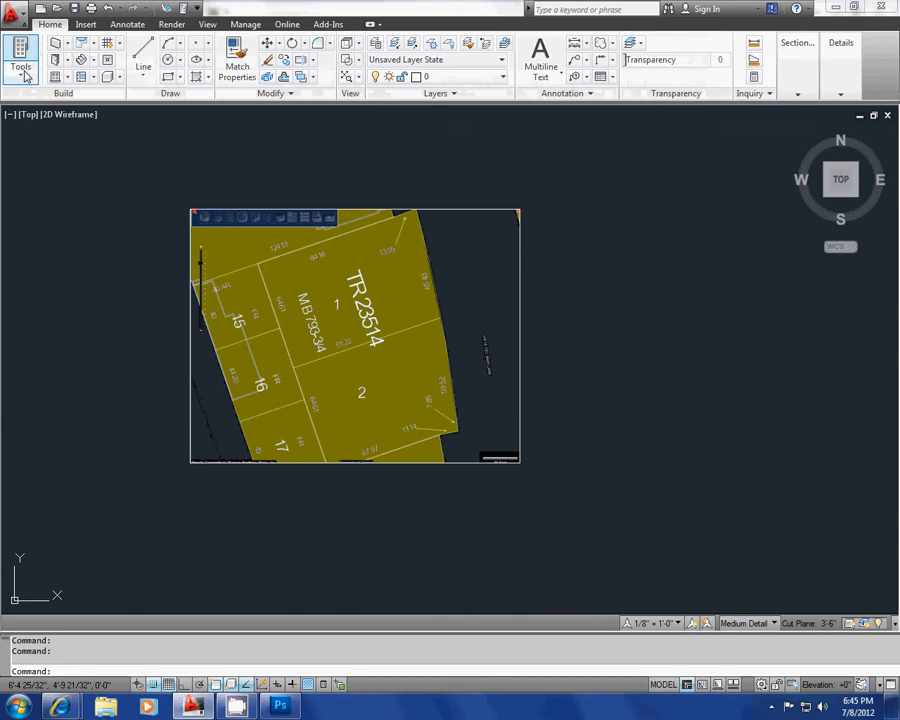
# Step: Make the site layer current
pyautogui.scroll(6, 213, 288)
pyautogui.scroll(-4, 208, 210)
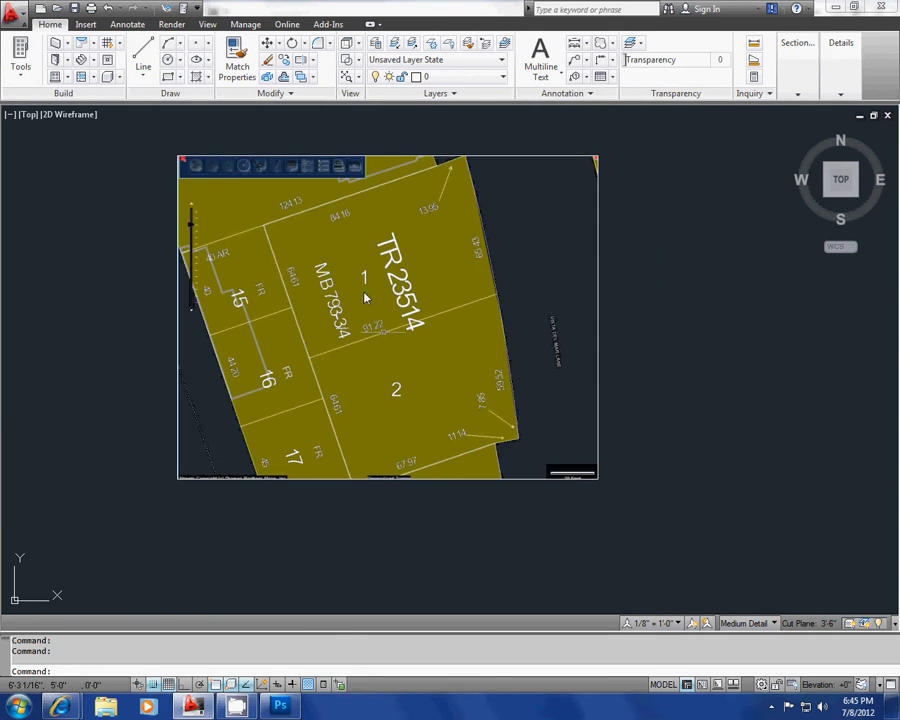
pyautogui.moveTo(361, 256); pyautogui.dragTo(293, 250, button='middle')
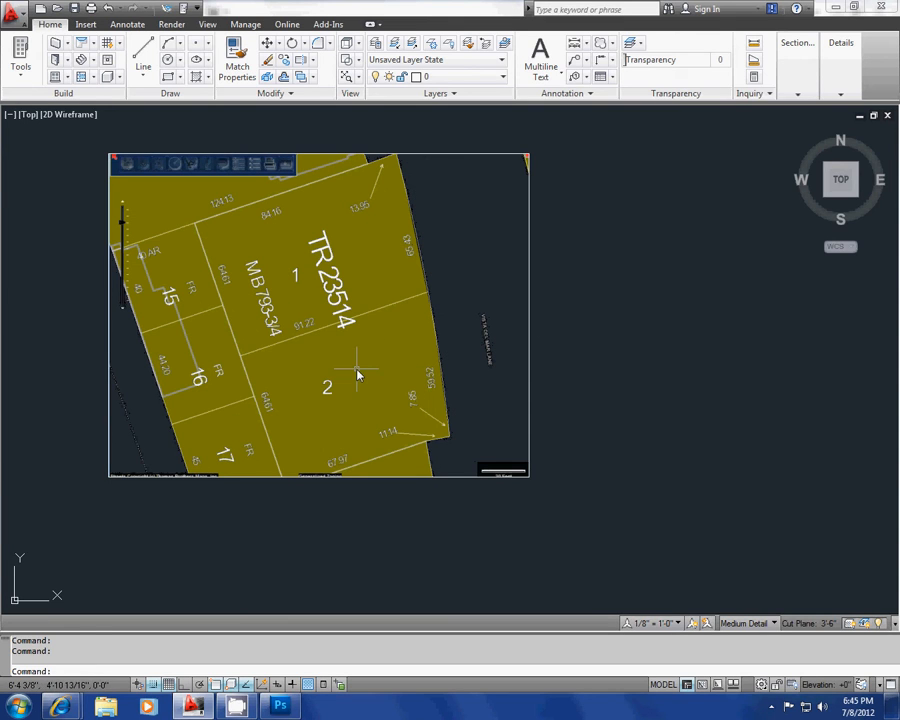
pyautogui.press('Escape')
pyautogui.press('Escape')
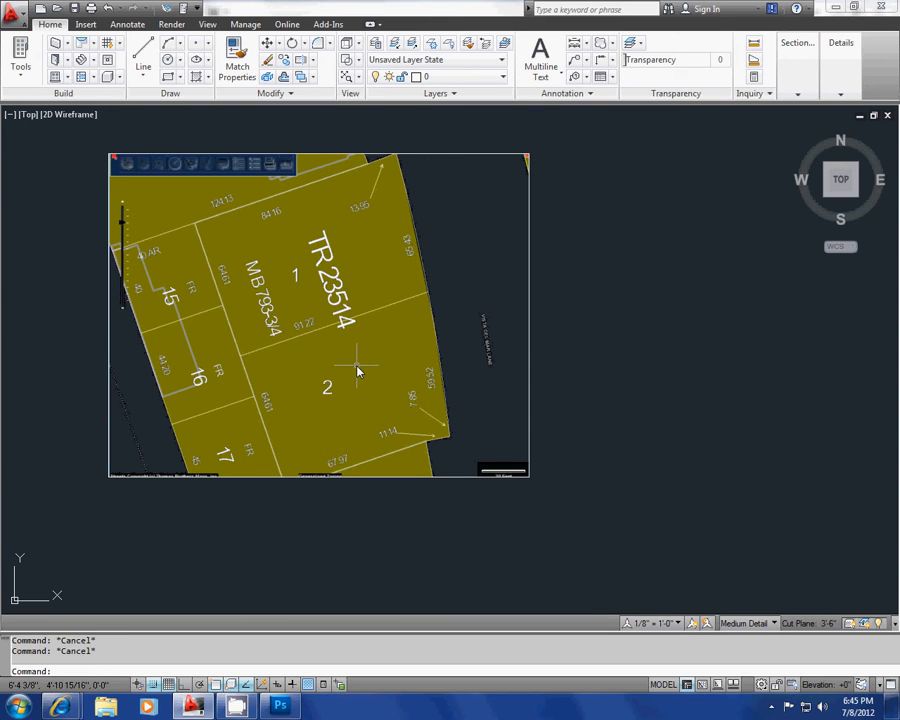
pyautogui.click(445, 79)
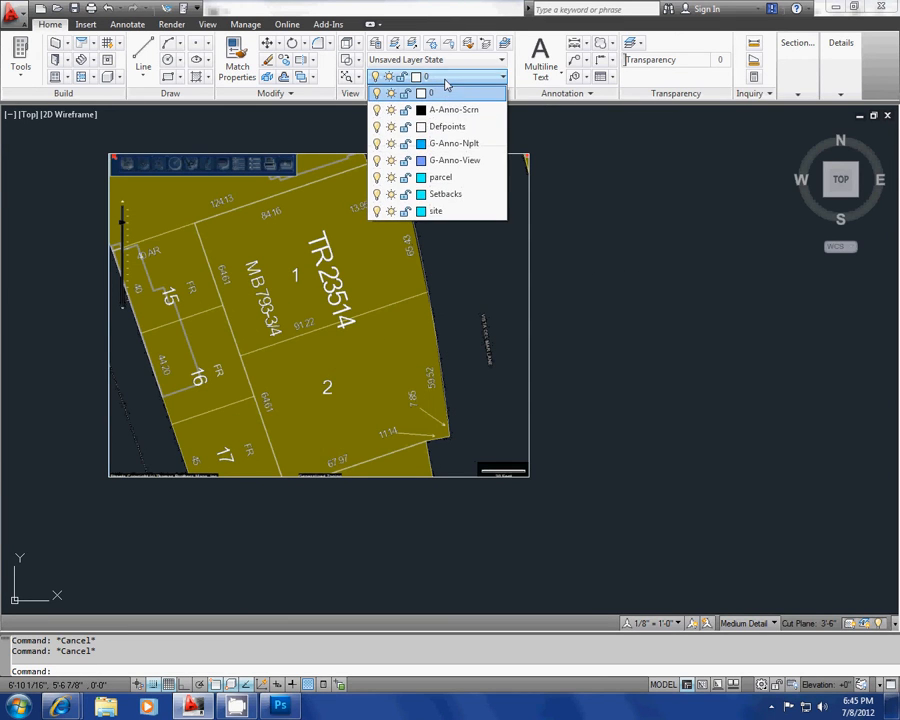
pyautogui.click(474, 211)
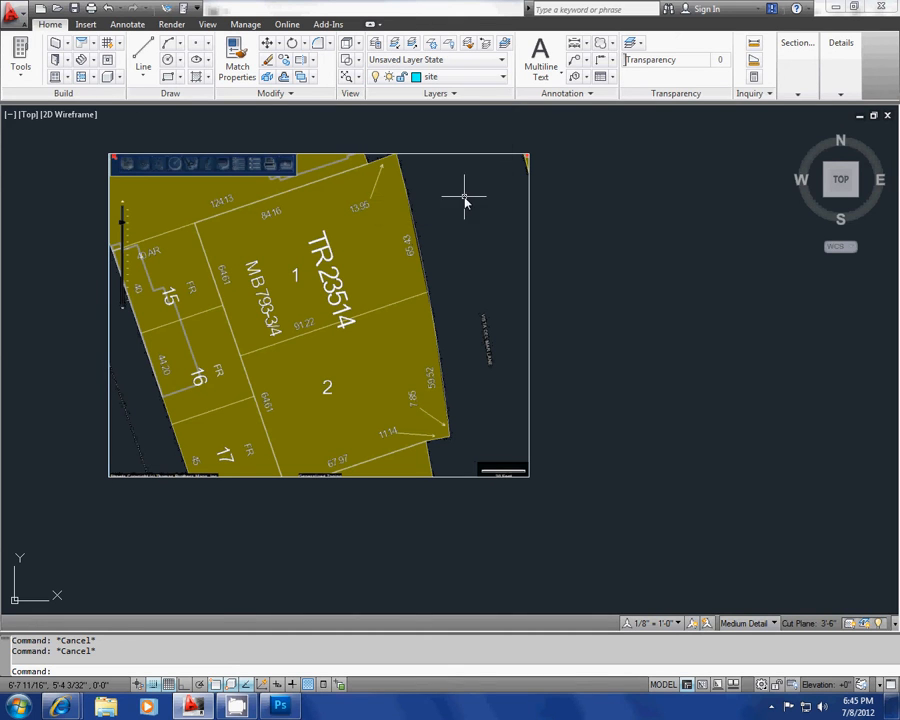
# Step: Reopen the layer manager with the LAYER command and set the parcel layer's color to red
pyautogui.moveTo(466, 195)
pyautogui.mouseDown(button='middle')
pyautogui.moveTo(414, 185)
pyautogui.moveTo(423, 160)
pyautogui.mouseUp(button='middle')
pyautogui.write('la')
pyautogui.press('Return')
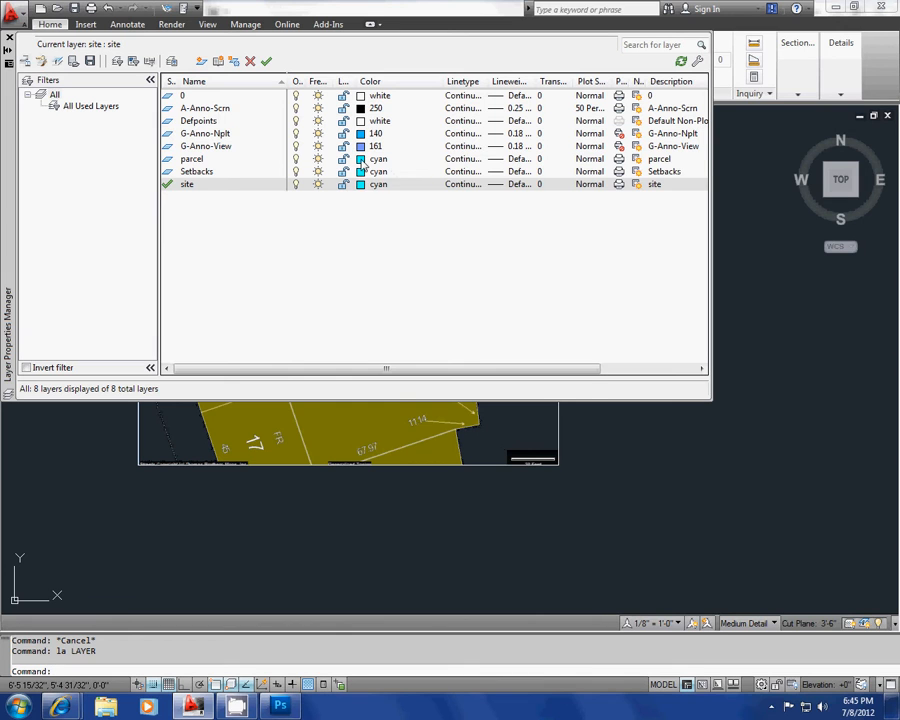
pyautogui.click(377, 159)
pyautogui.click(341, 384)
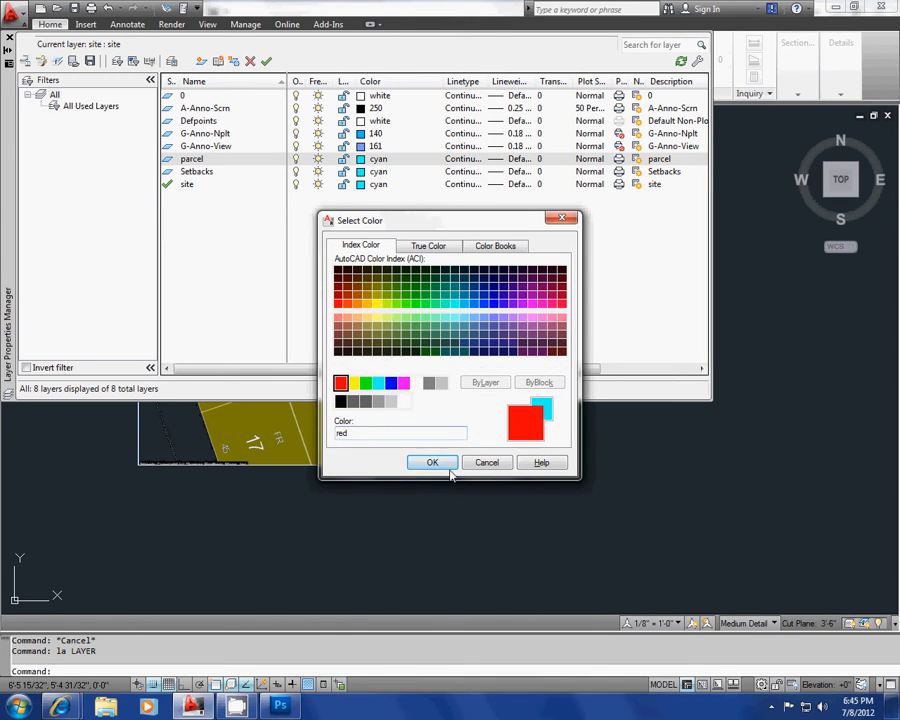
pyautogui.click(432, 462)
# Step: Set the Setbacks layer's color to yellow and close the layer manager
pyautogui.click(370, 172)
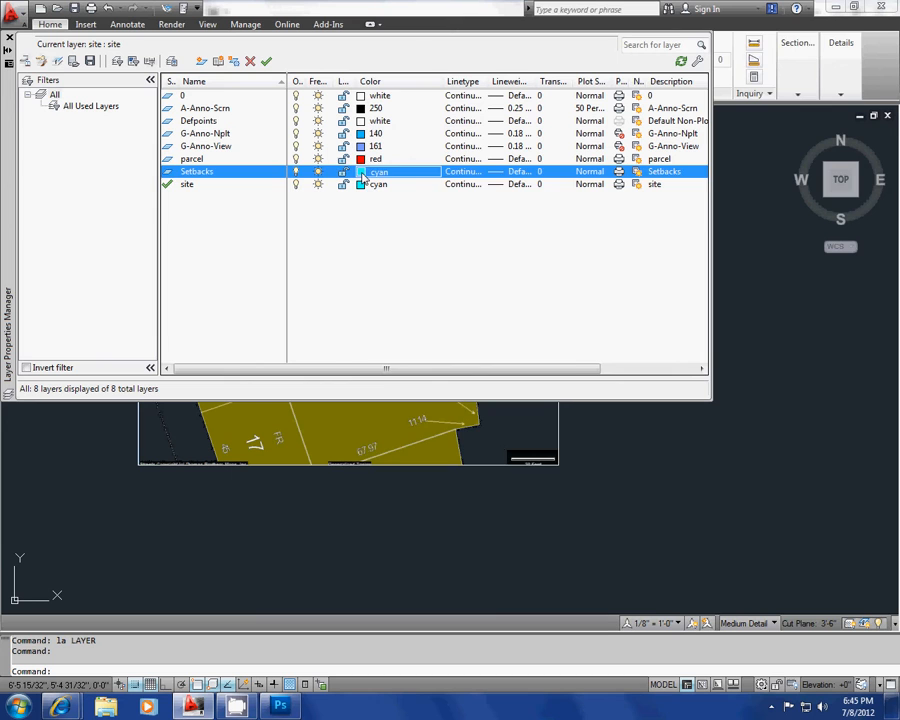
pyautogui.click(353, 383)
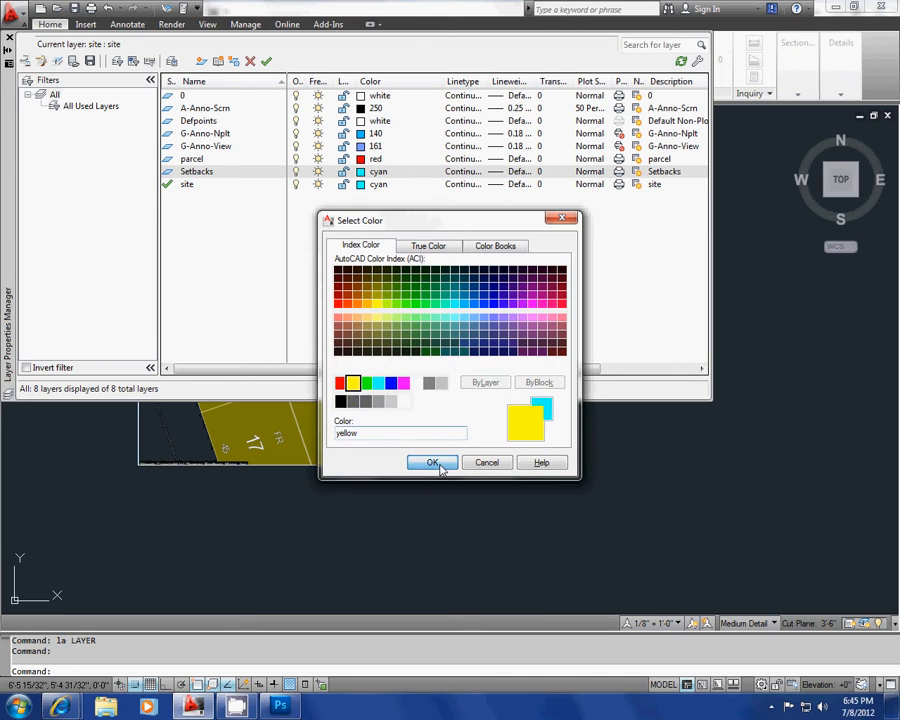
pyautogui.click(434, 462)
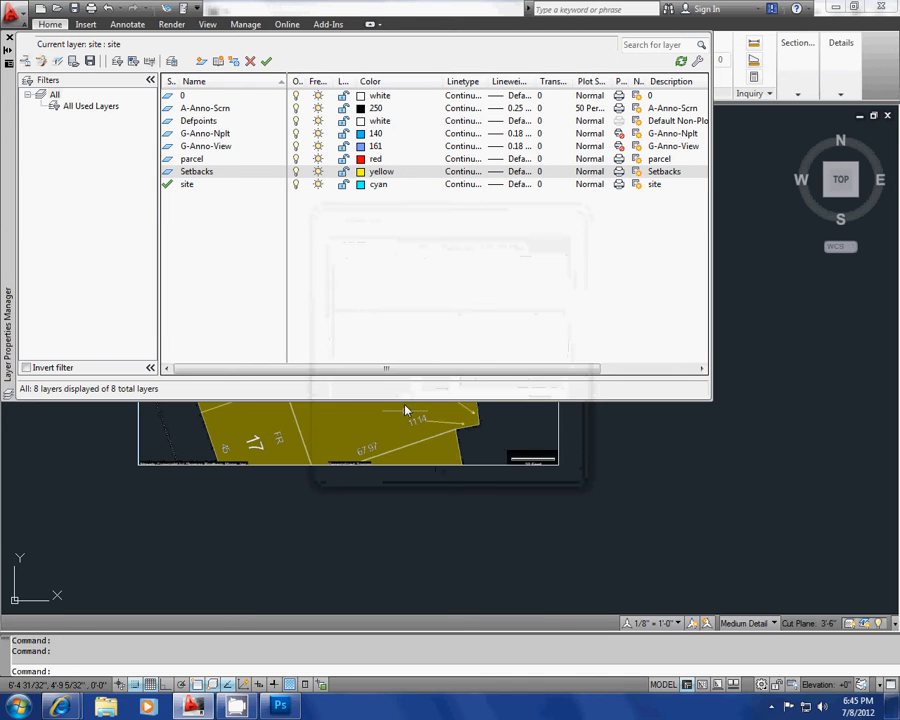
pyautogui.click(10, 38)
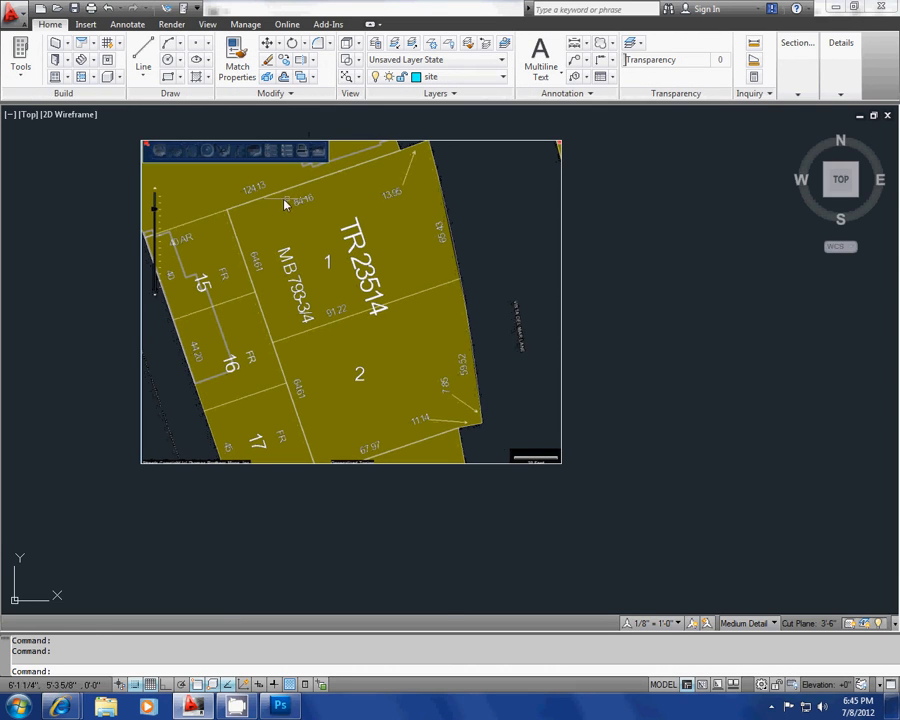
# Step: Draw a polyline from lot 1's northwest corner down the west edge of lots 1 and 2, with snap and grid turned off
pyautogui.press('Escape')
pyautogui.press('Escape')
pyautogui.moveTo(259, 245); pyautogui.dragTo(269, 231, button='middle')
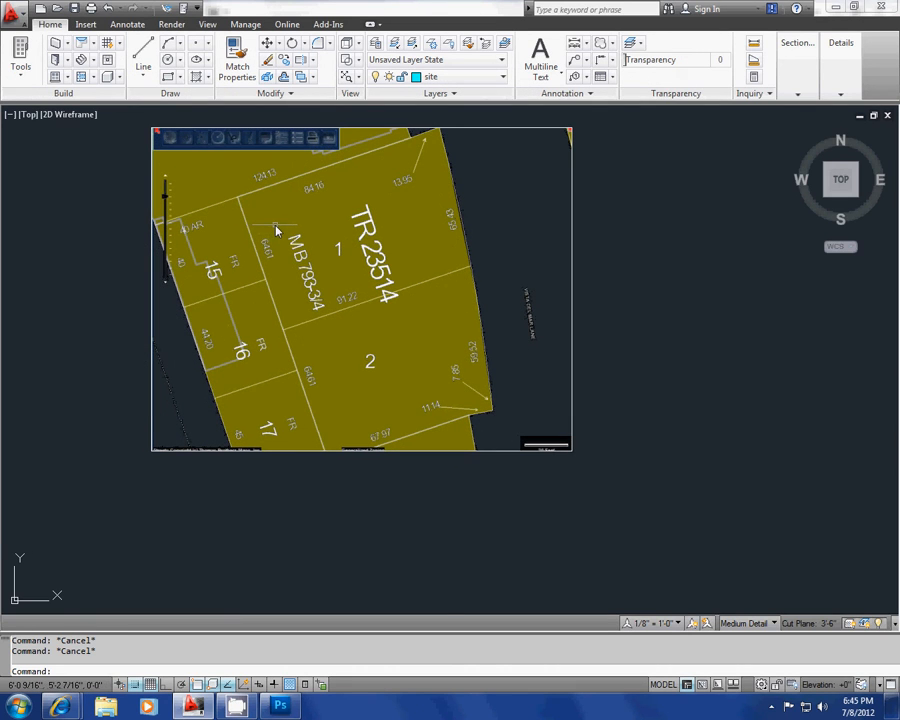
pyautogui.write('pl')
pyautogui.press('Return')
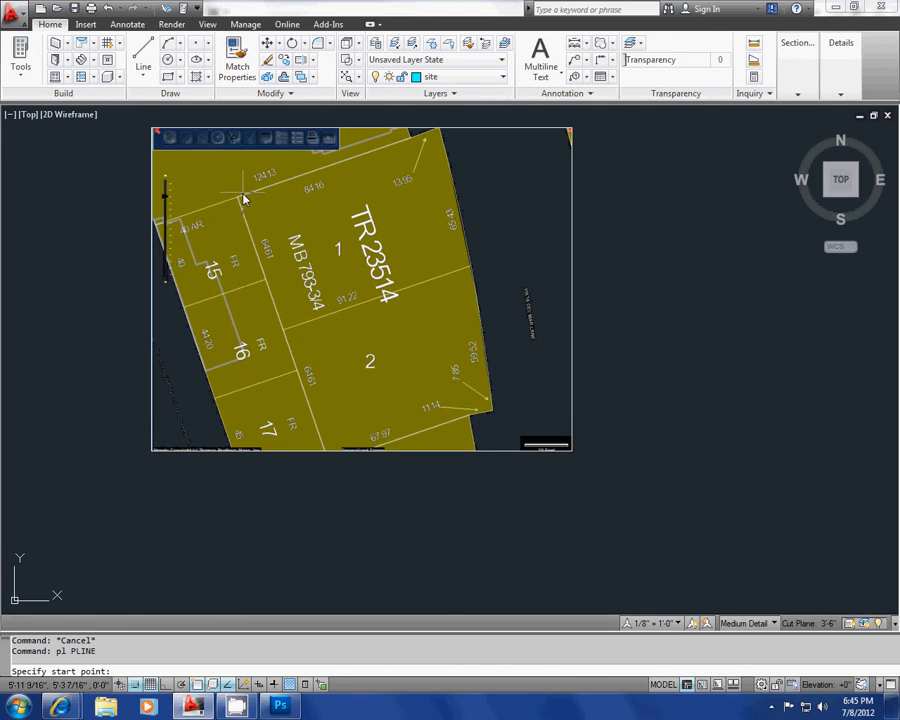
pyautogui.scroll(3, 238, 200)
pyautogui.scroll(1, 237, 201)
pyautogui.scroll(-2, 236, 200)
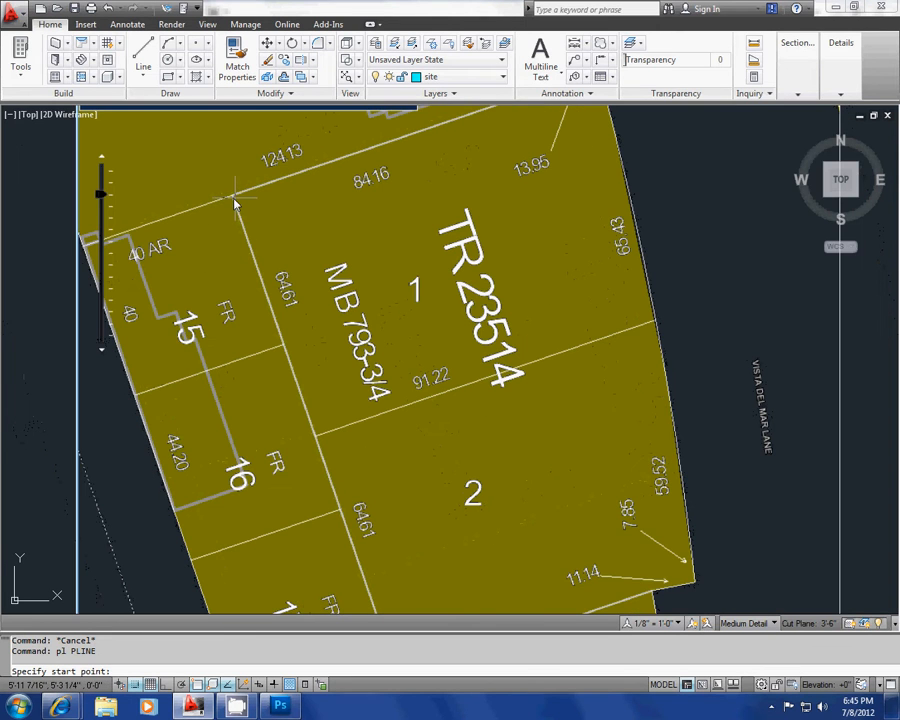
pyautogui.click(233, 201)
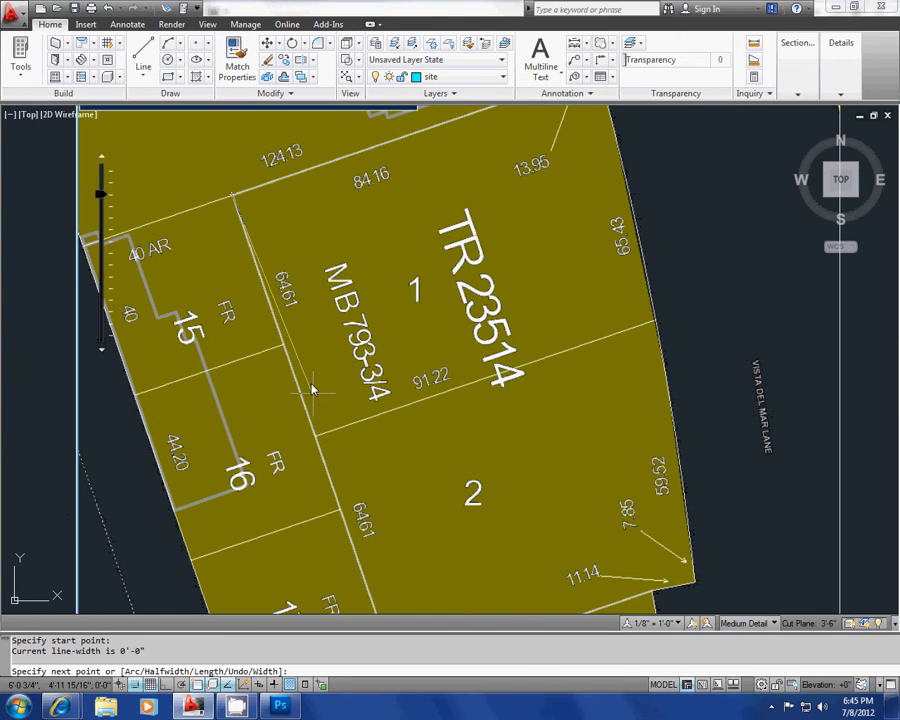
pyautogui.moveTo(311, 382); pyautogui.dragTo(281, 283, button='middle')
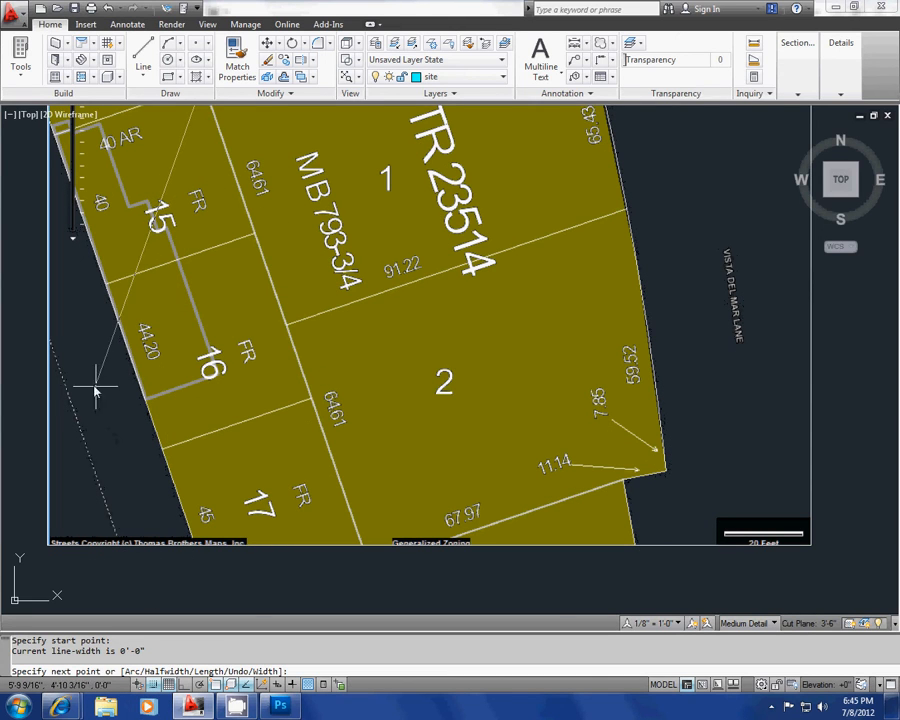
pyautogui.click(153, 683)
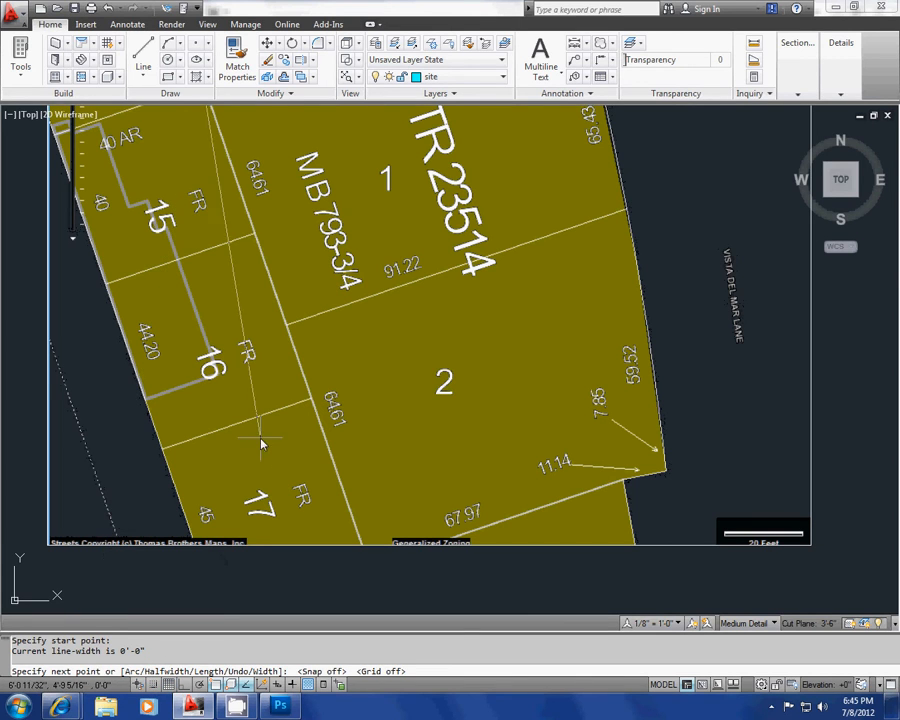
pyautogui.moveTo(311, 368); pyautogui.dragTo(264, 238, button='middle')
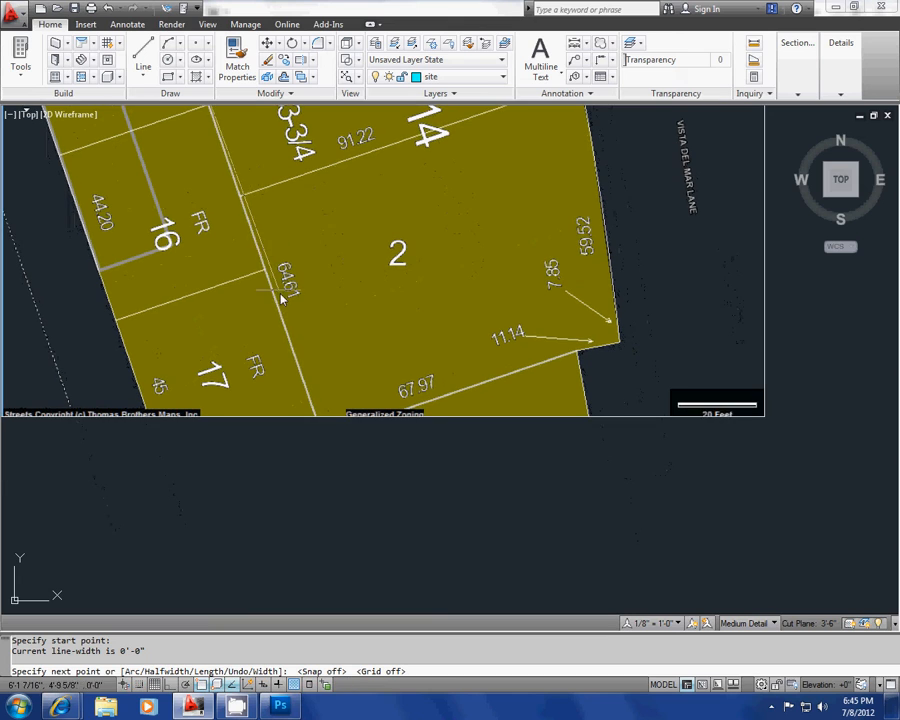
pyautogui.click(322, 433)
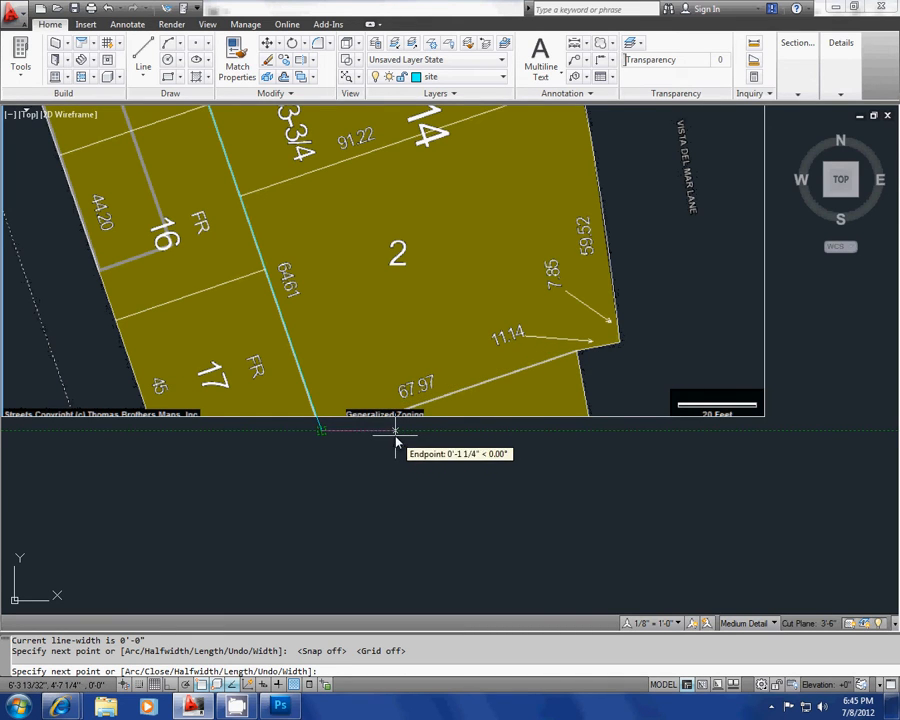
# Step: Turn off object snaps and continue the polyline along lot 2's 67.97 south edge and the short 11.14 edge to the street corner
pyautogui.press('F3')
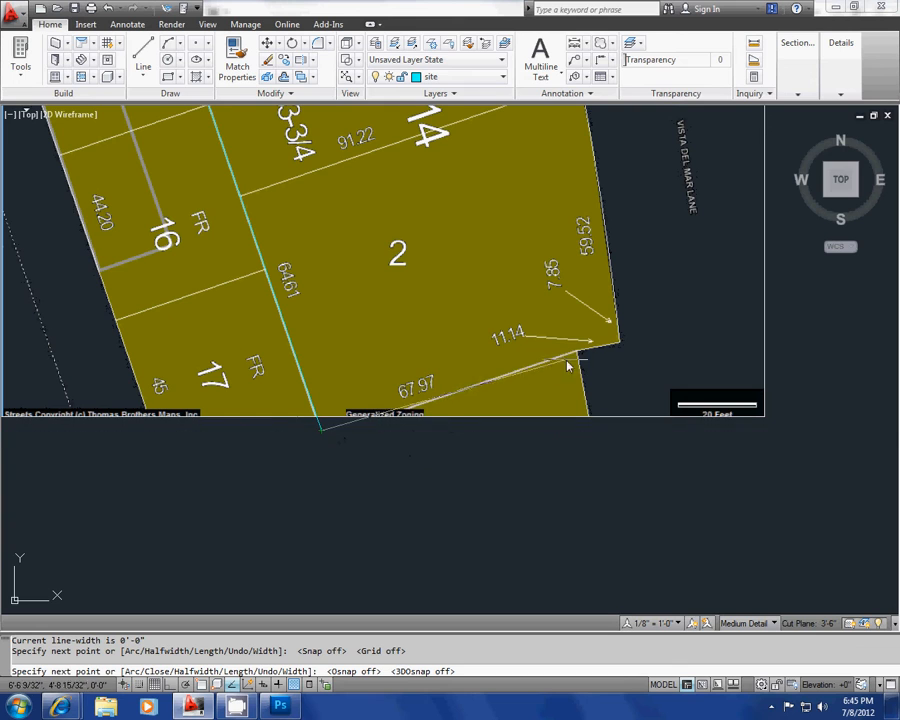
pyautogui.scroll(3, 578, 357)
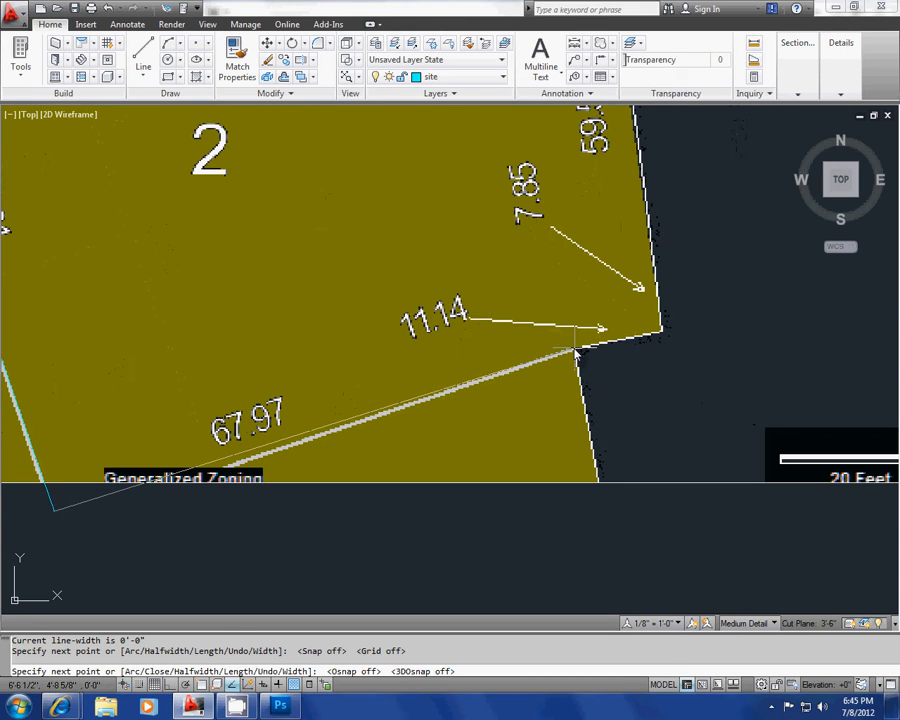
pyautogui.click(576, 355)
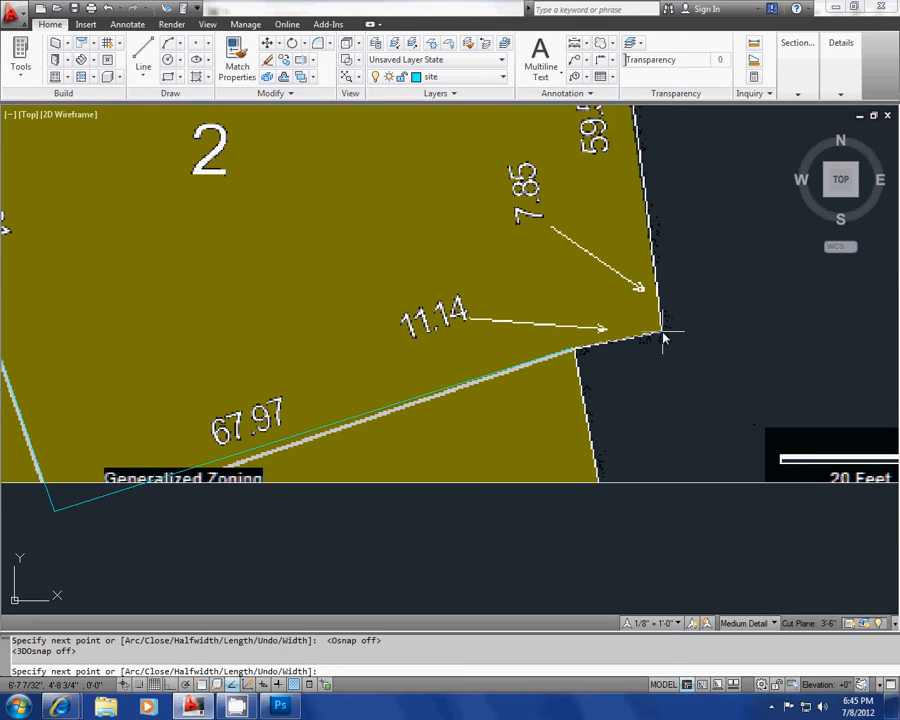
pyautogui.click(662, 332)
# Step: Continue the polyline with an arc segment to lot 1's northeast corner, and close it with a straight line along the north edge
pyautogui.scroll(-5, 646, 400)
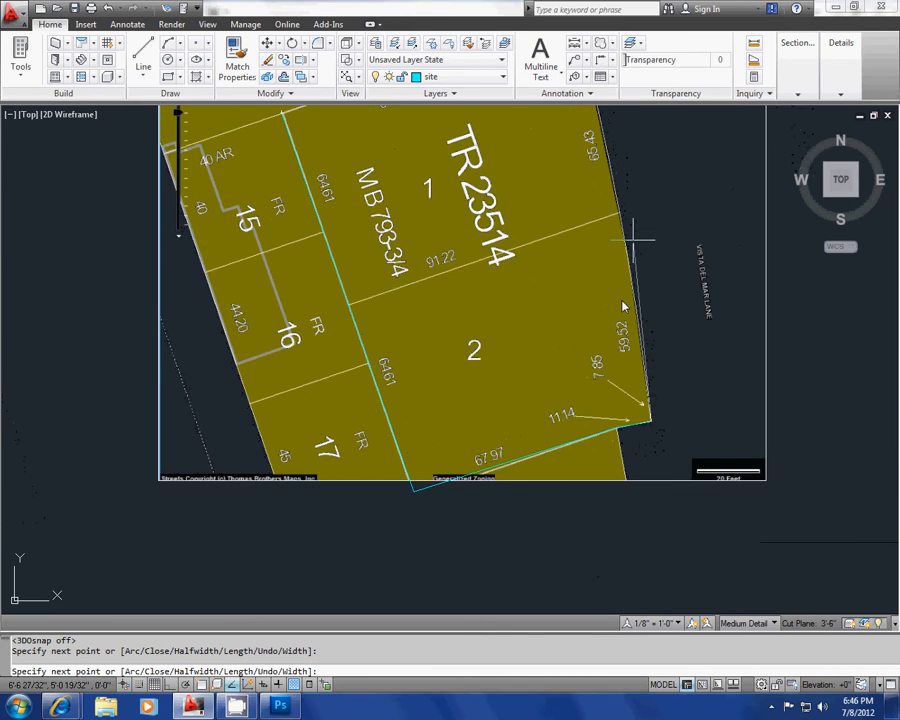
pyautogui.scroll(3, 620, 275)
pyautogui.scroll(2, 602, 303)
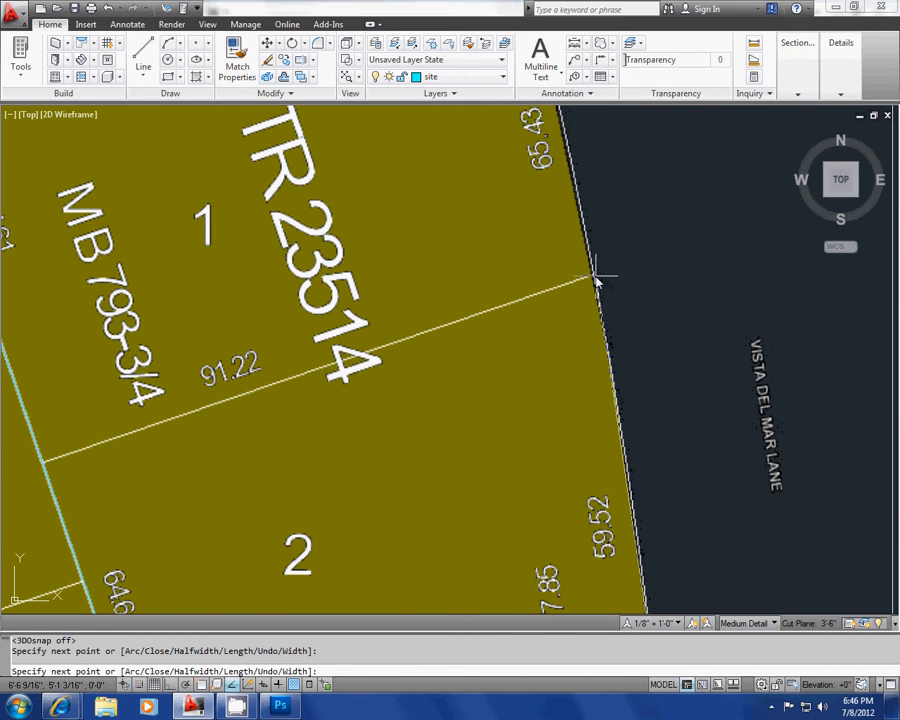
pyautogui.scroll(-3, 596, 283)
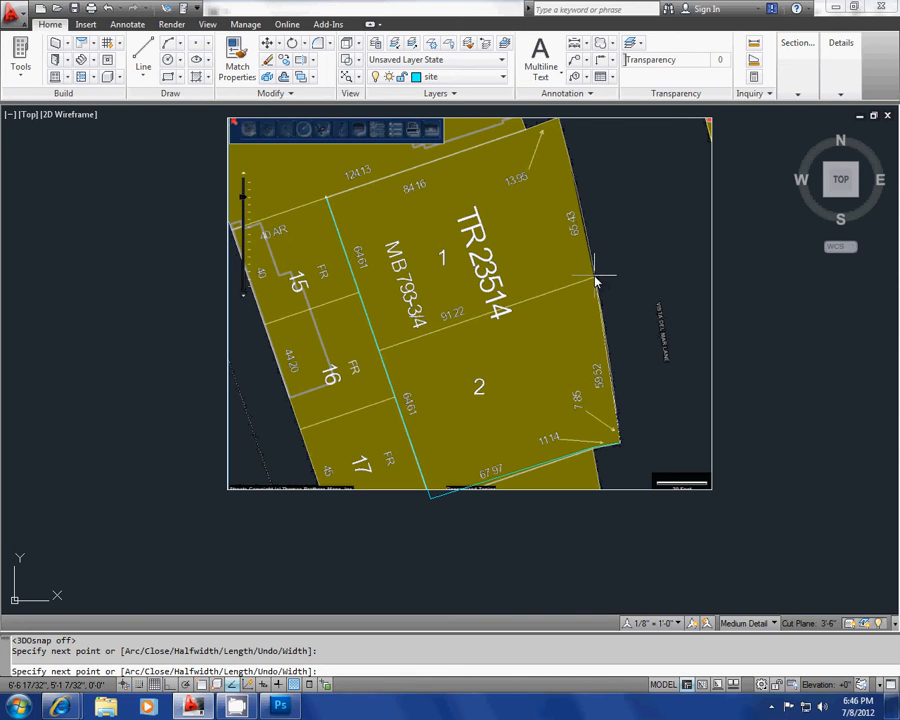
pyautogui.press('Return')
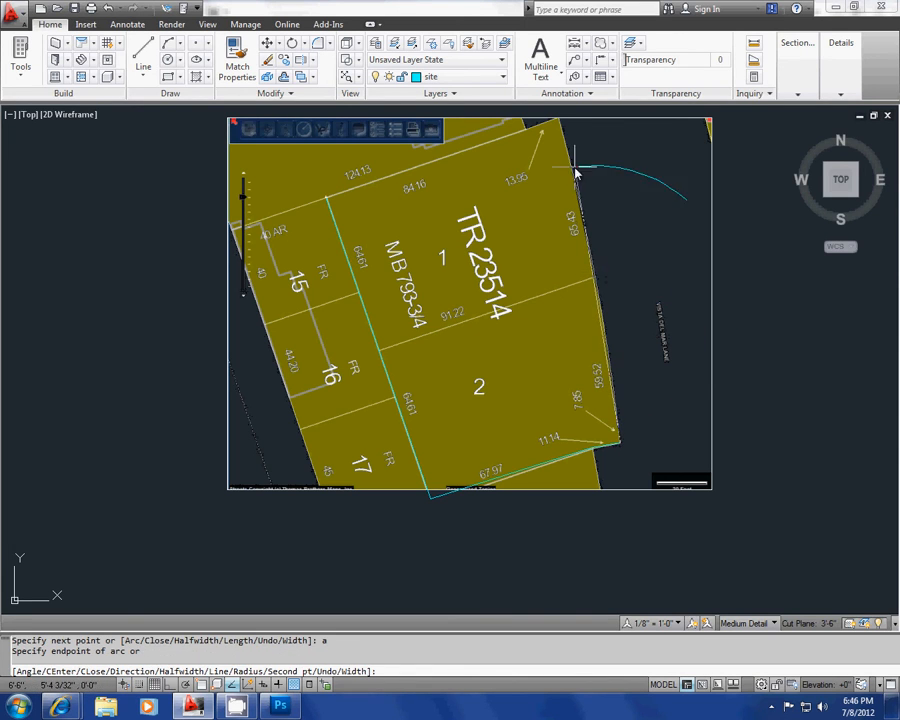
pyautogui.moveTo(572, 127); pyautogui.dragTo(573, 168, button='middle')
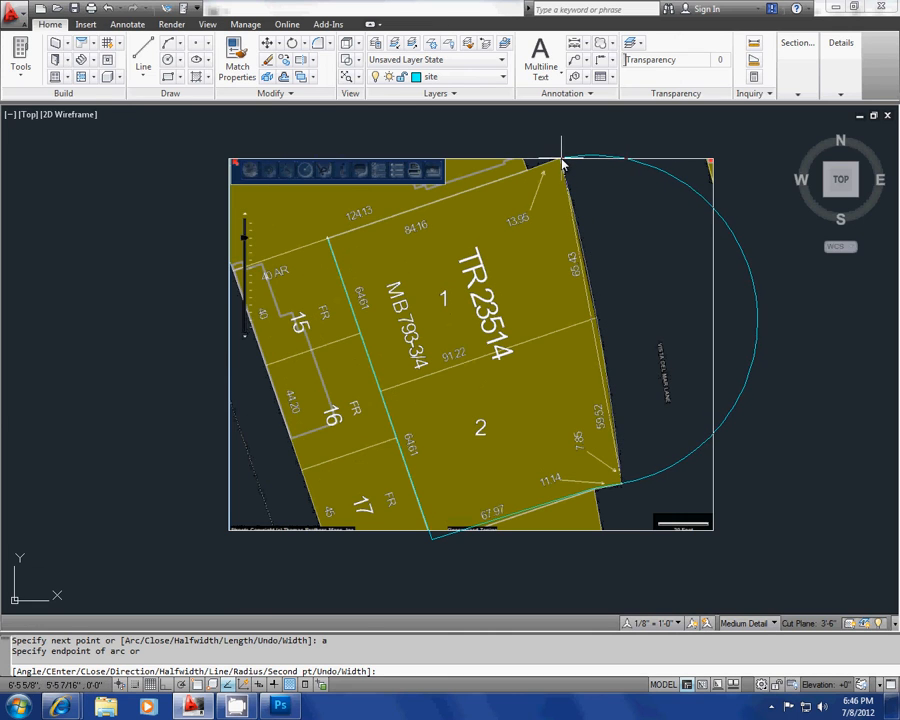
pyautogui.click(562, 163)
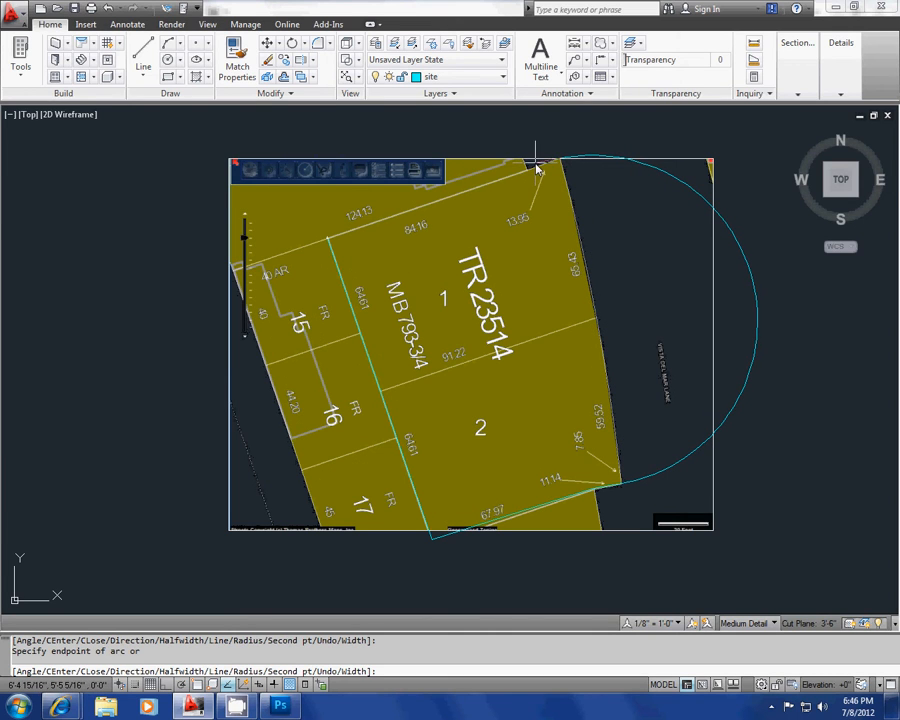
pyautogui.press('Return')
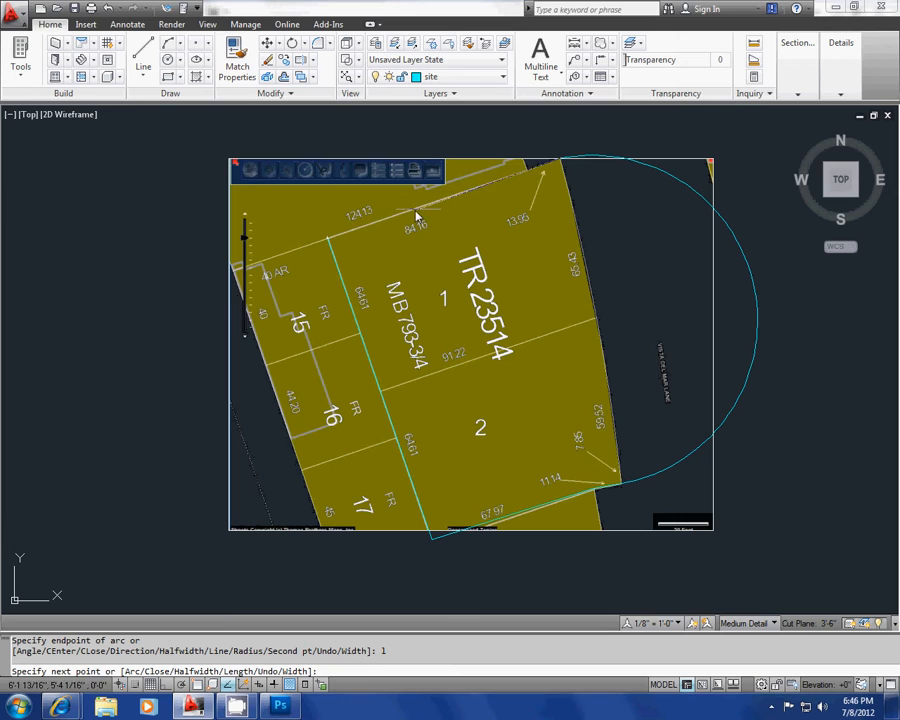
pyautogui.write('c')
pyautogui.press('Return')
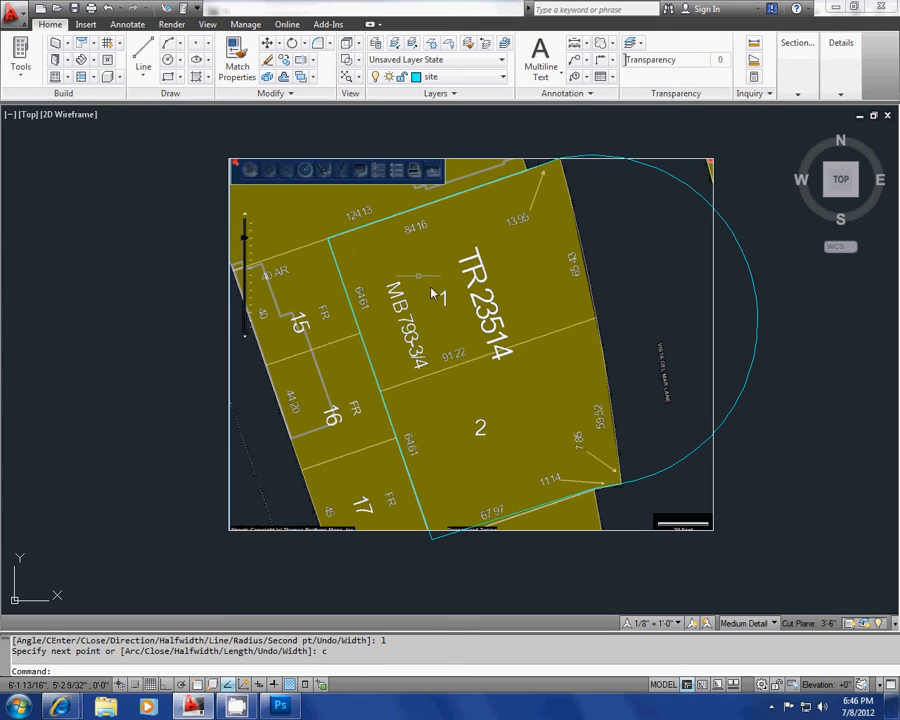
# Step: Stretch the arc's midpoint to the east end of the line dividing lots 1 and 2 so it follows the street frontage
pyautogui.click(747, 290)
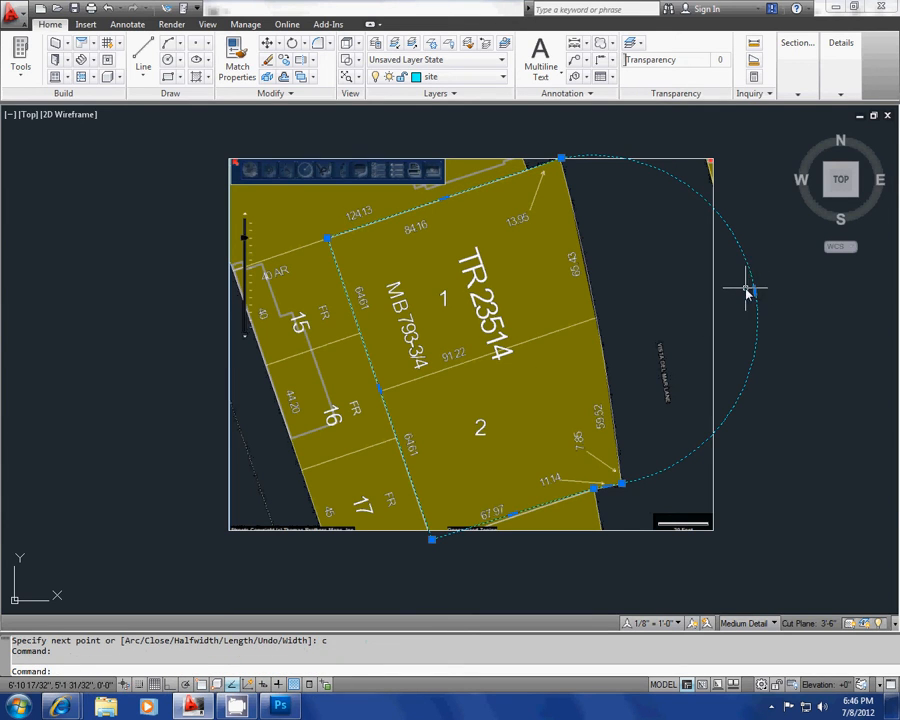
pyautogui.click(752, 290)
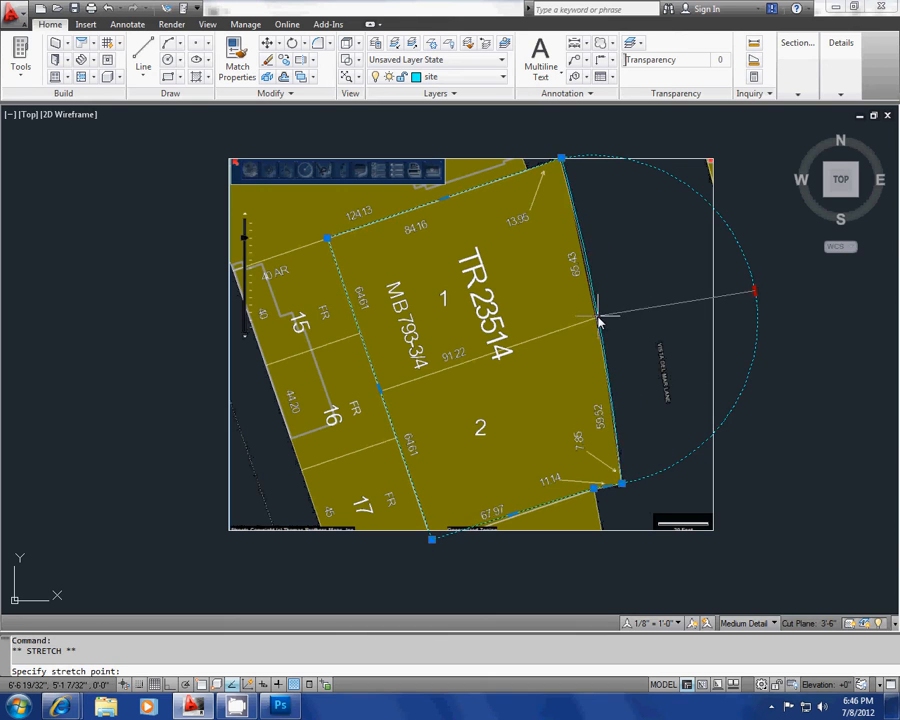
pyautogui.scroll(2, 598, 320)
pyautogui.scroll(2, 598, 322)
pyautogui.scroll(1, 592, 320)
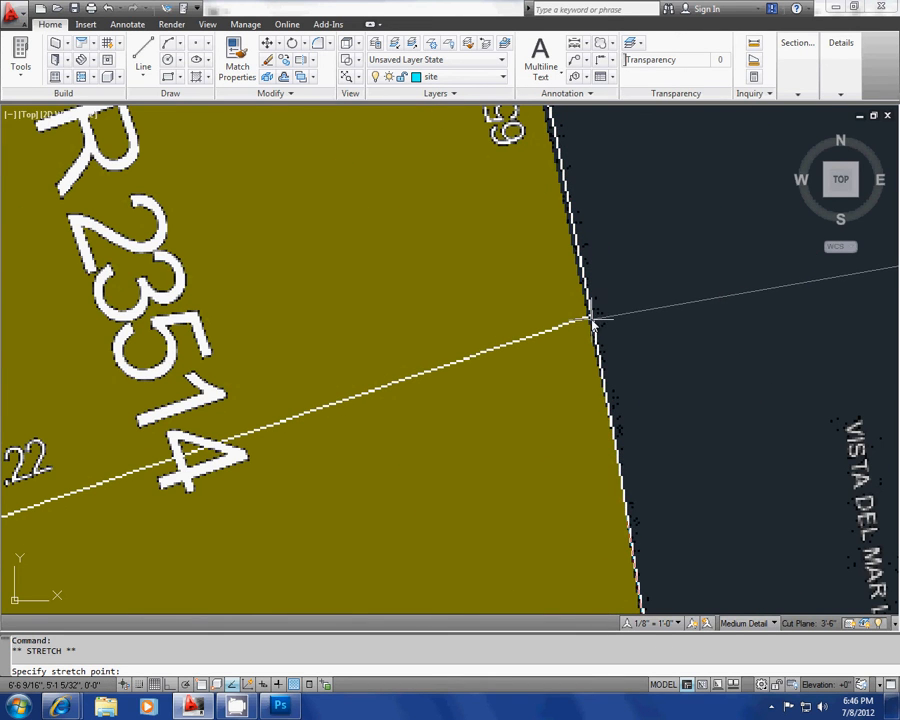
pyautogui.scroll(-4, 518, 335)
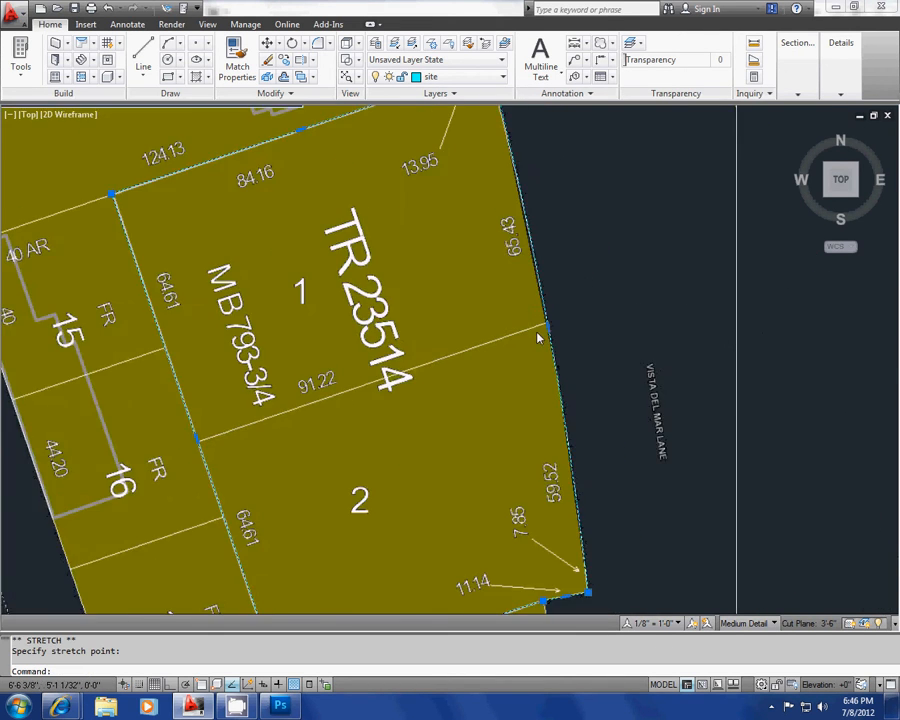
pyautogui.scroll(3, 513, 327)
pyautogui.press('Escape')
pyautogui.press('Escape')
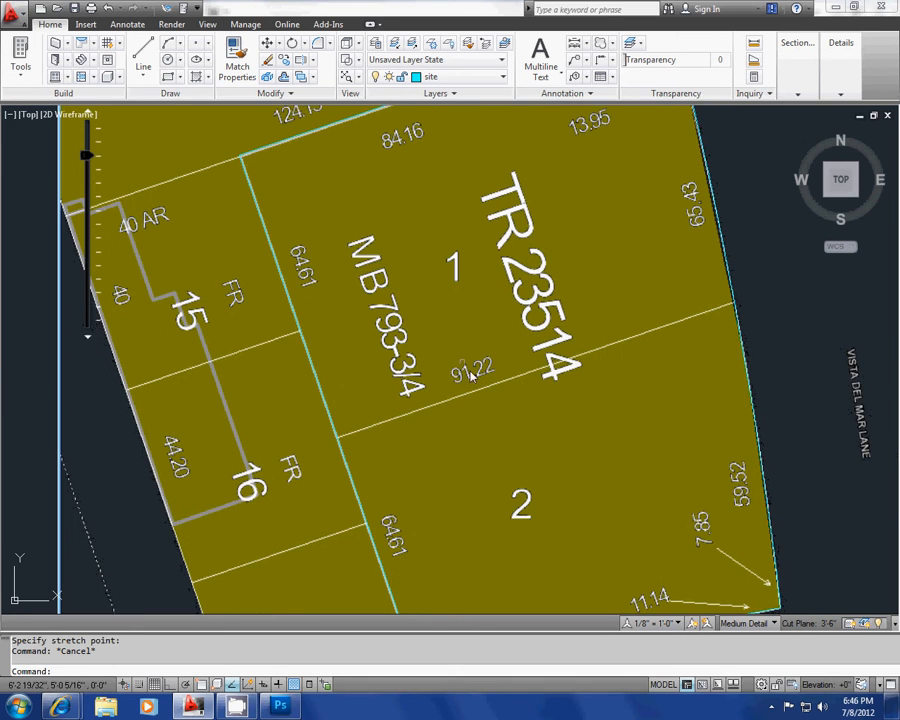
# Step: Turn object snaps on and trace the dividing line between lots 1 and 2 with a polyline from the west to the east edge
pyautogui.write('pl')
pyautogui.press('Return')
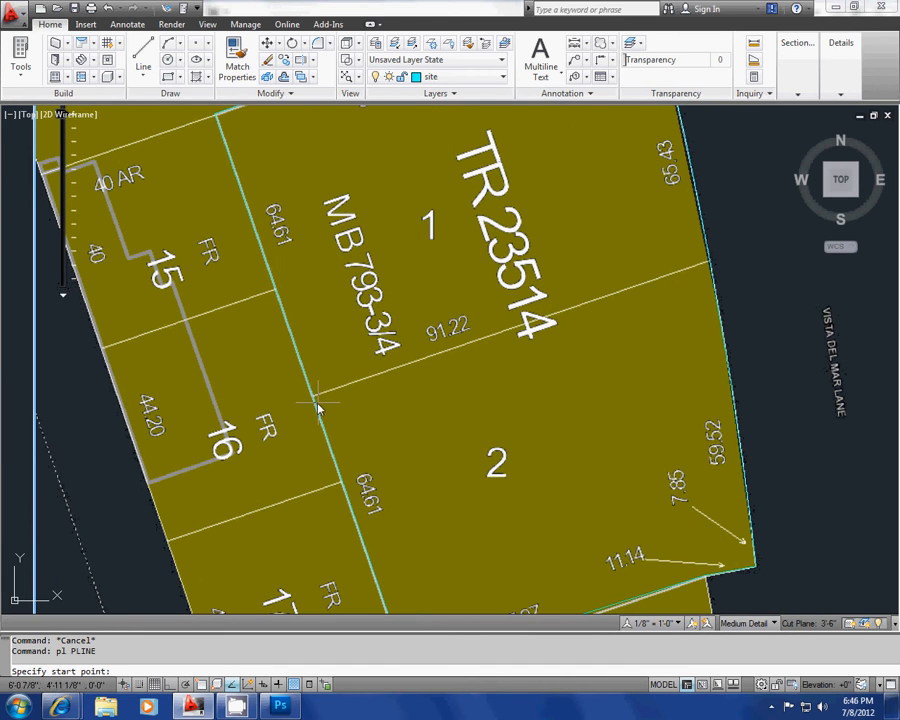
pyautogui.press('F3')
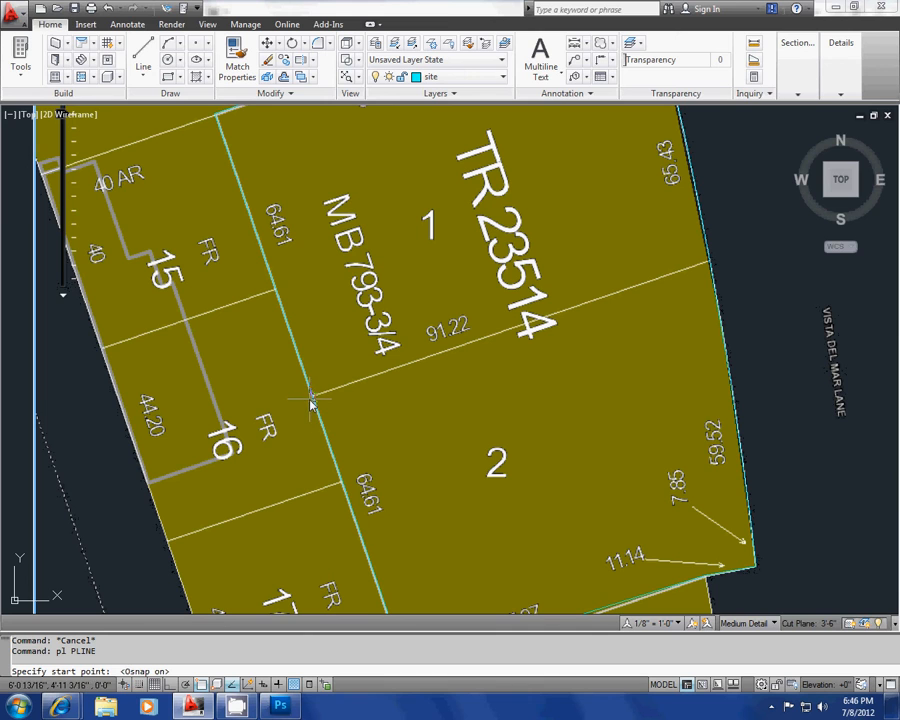
pyautogui.scroll(3, 311, 398)
pyautogui.click(311, 395)
pyautogui.scroll(-5, 432, 366)
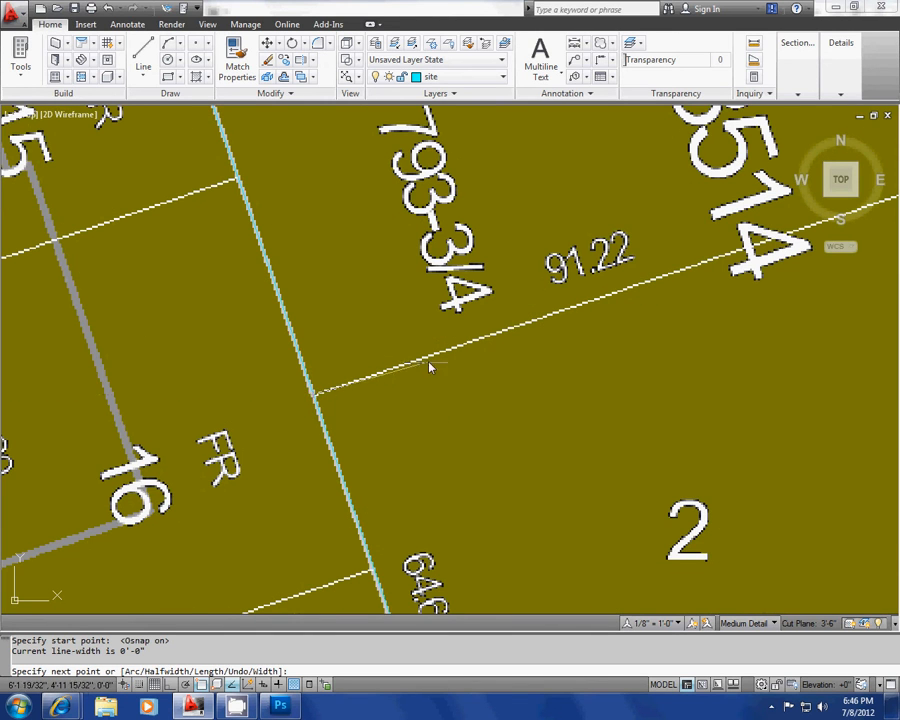
pyautogui.scroll(5, 605, 352)
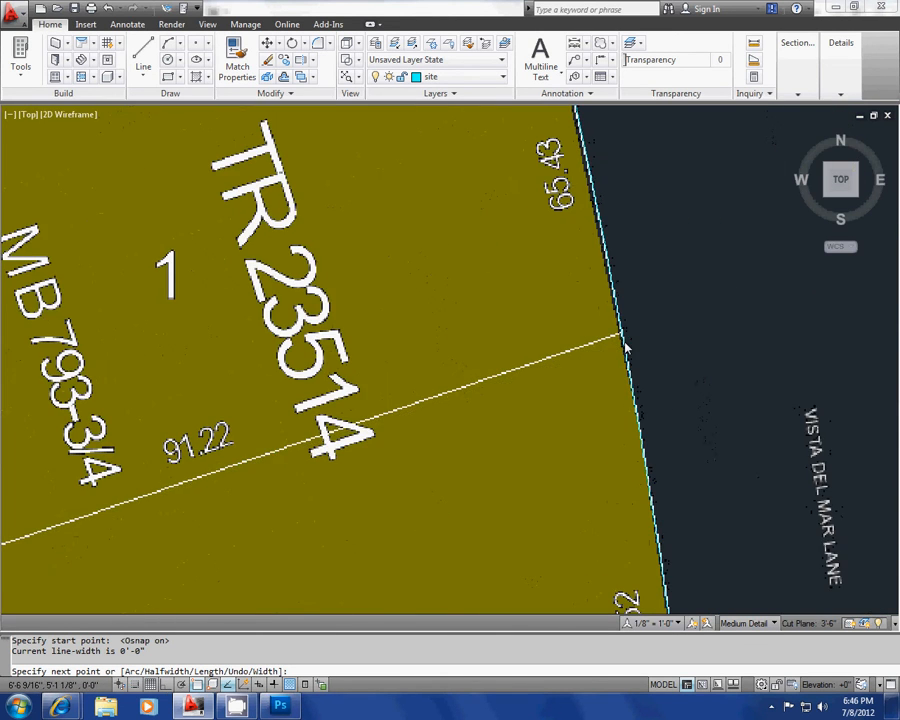
pyautogui.click(618, 325)
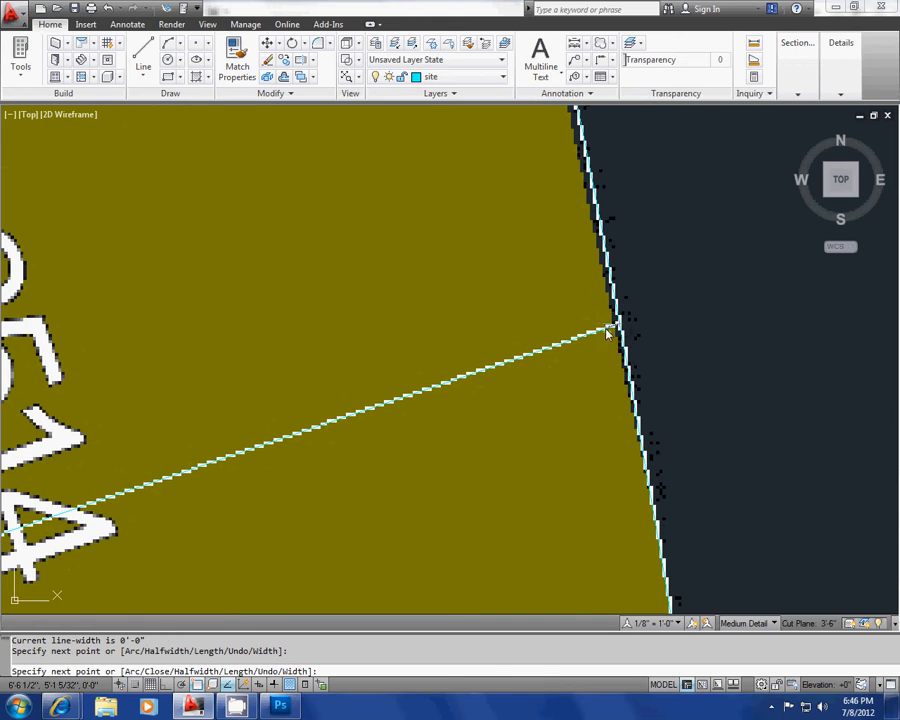
pyautogui.scroll(-6, 560, 345)
pyautogui.press('Escape')
pyautogui.press('Escape')
pyautogui.press('Escape')
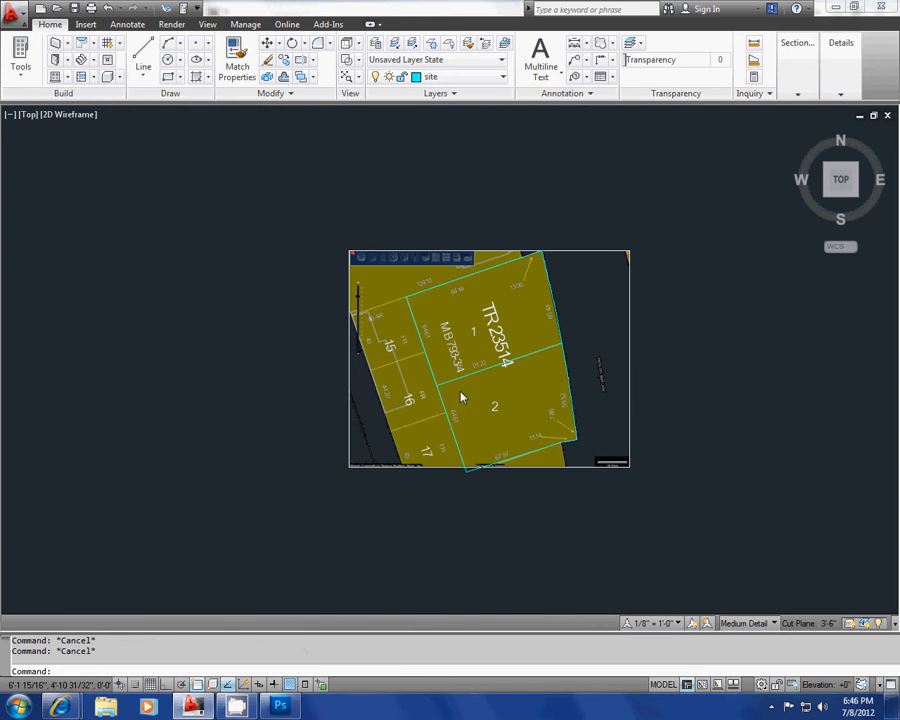
# Step: Start rotating the parcel map, site outline and lot dividing line together, using lot 1's northwest corner as the base point
pyautogui.scroll(3, 461, 397)
pyautogui.moveTo(445, 370); pyautogui.dragTo(401, 340, button='middle')
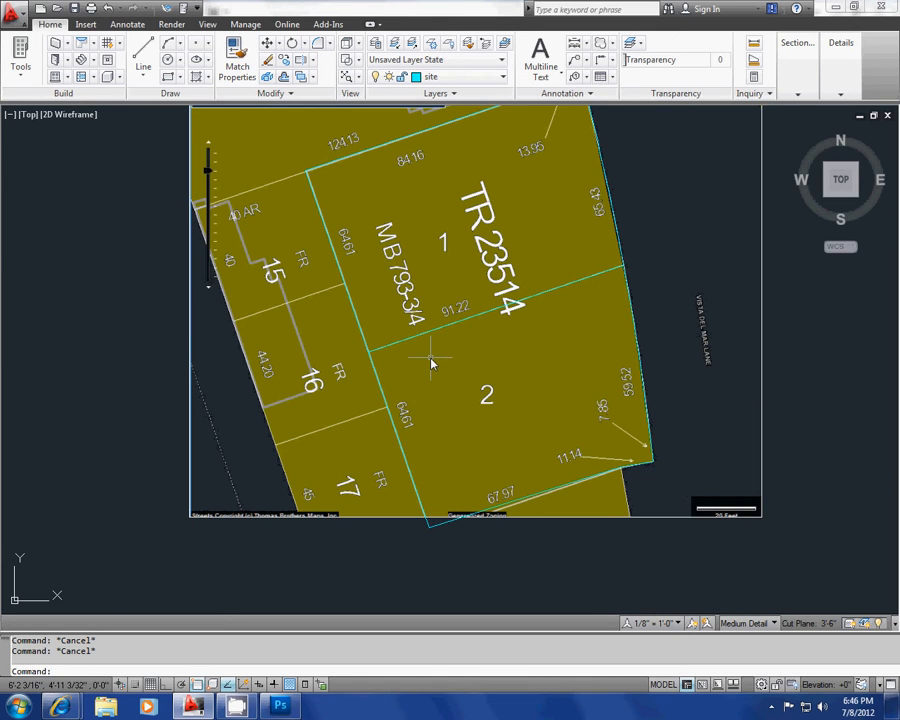
pyautogui.scroll(-4, 440, 390)
pyautogui.scroll(2, 416, 380)
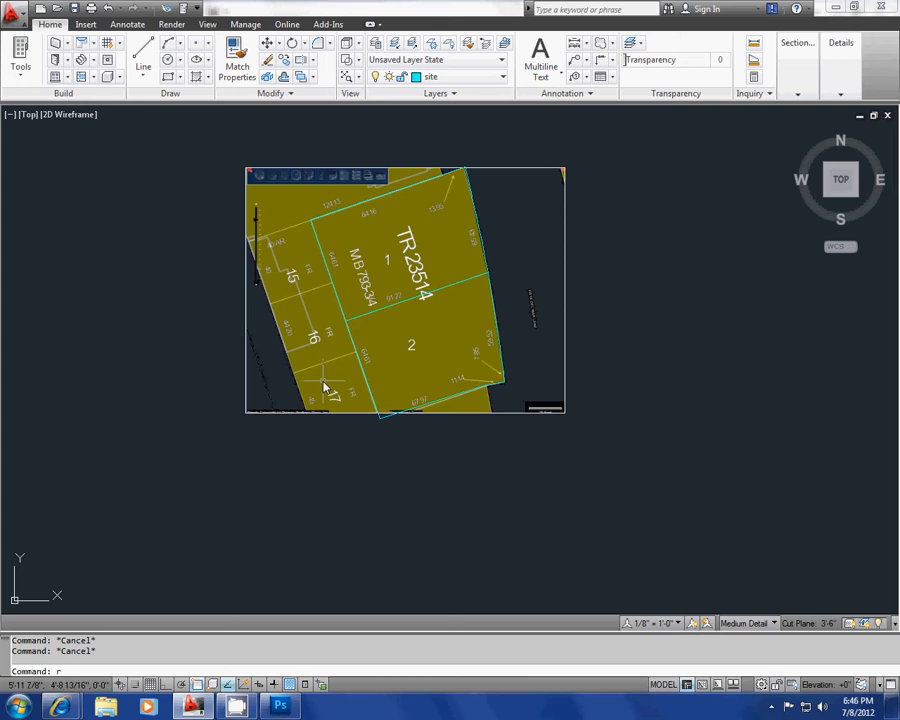
pyautogui.write('ro')
pyautogui.press('Return')
pyautogui.click(558, 482)
pyautogui.click(202, 148)
pyautogui.press('Return')
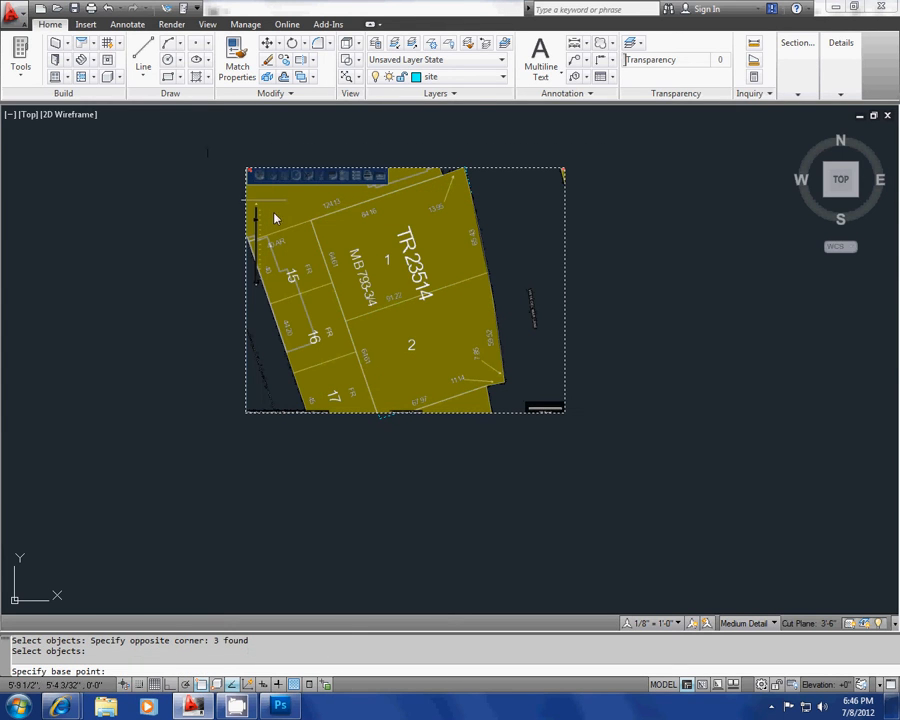
pyautogui.click(314, 224)
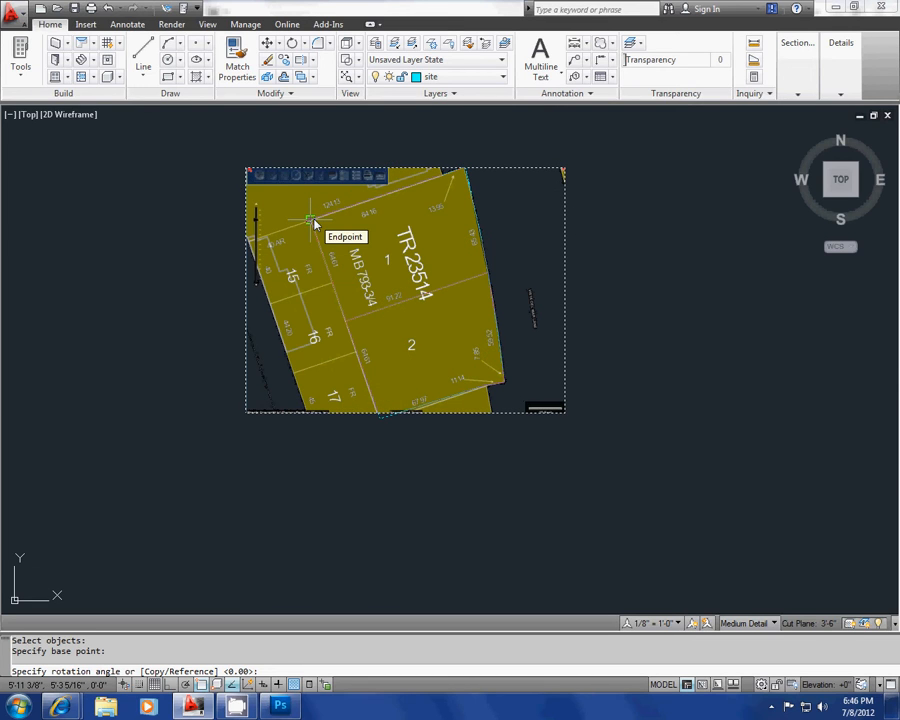
# Step: Use the site's west edge as the rotation reference and, with Ortho on, align it straight down at 270°
pyautogui.write('r')
pyautogui.press('Return')
pyautogui.click(314, 224)
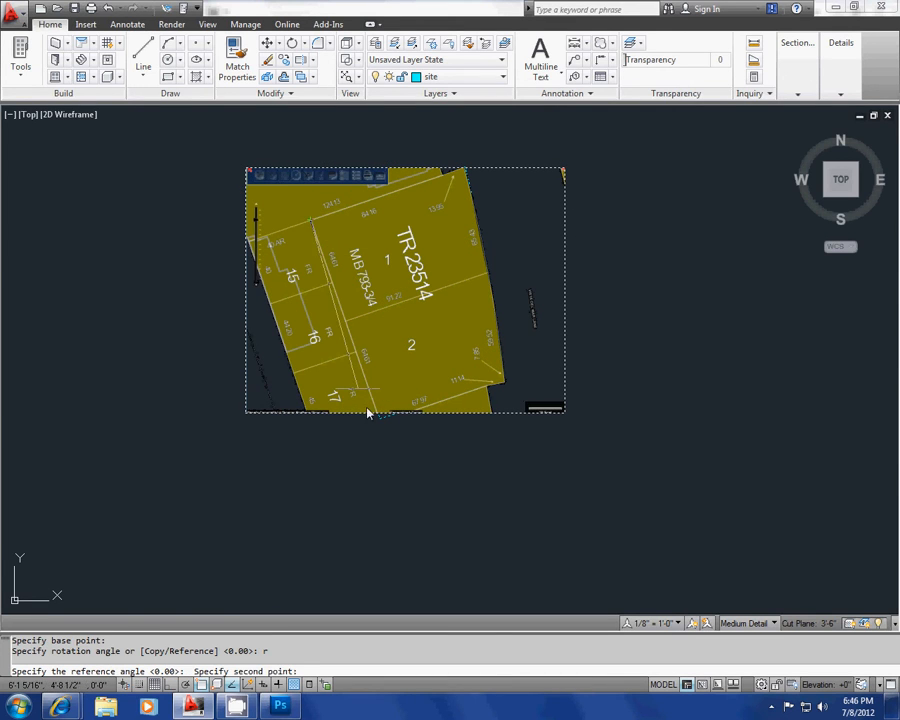
pyautogui.click(378, 414)
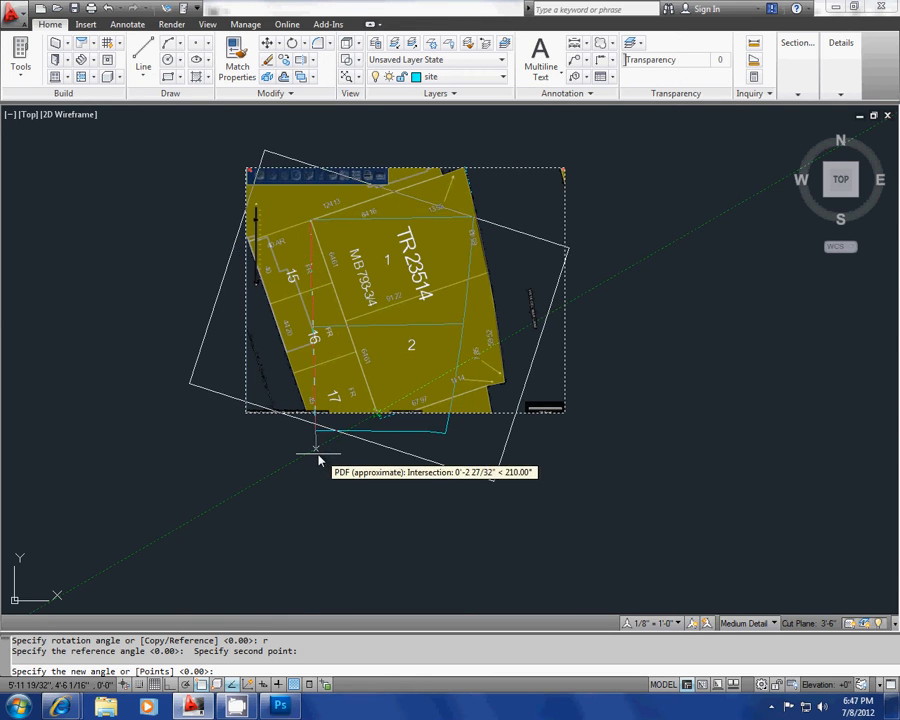
pyautogui.scroll(3, 311, 458)
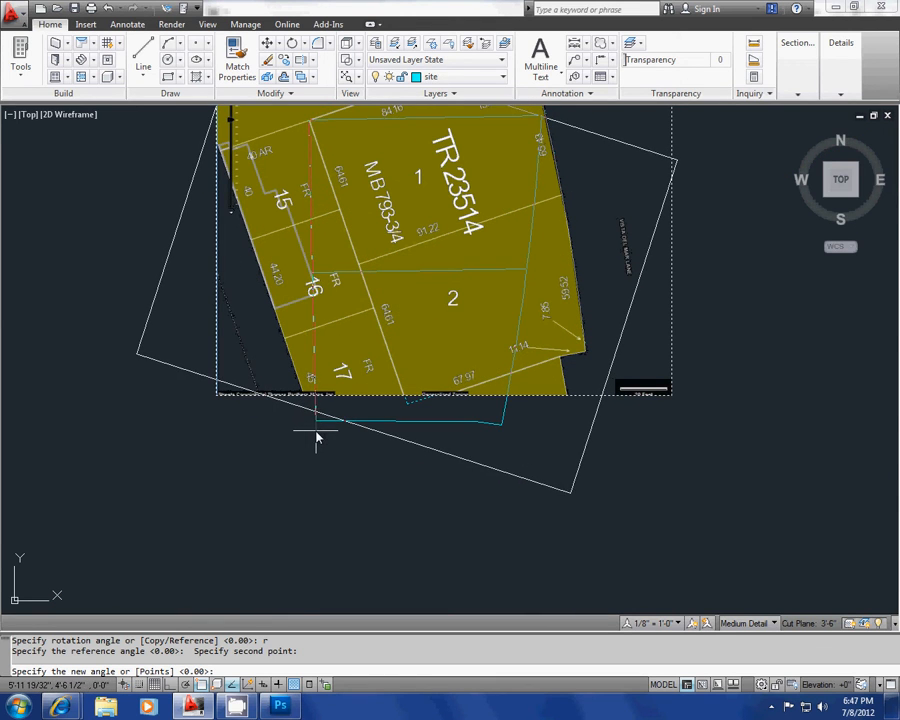
pyautogui.press('F8')
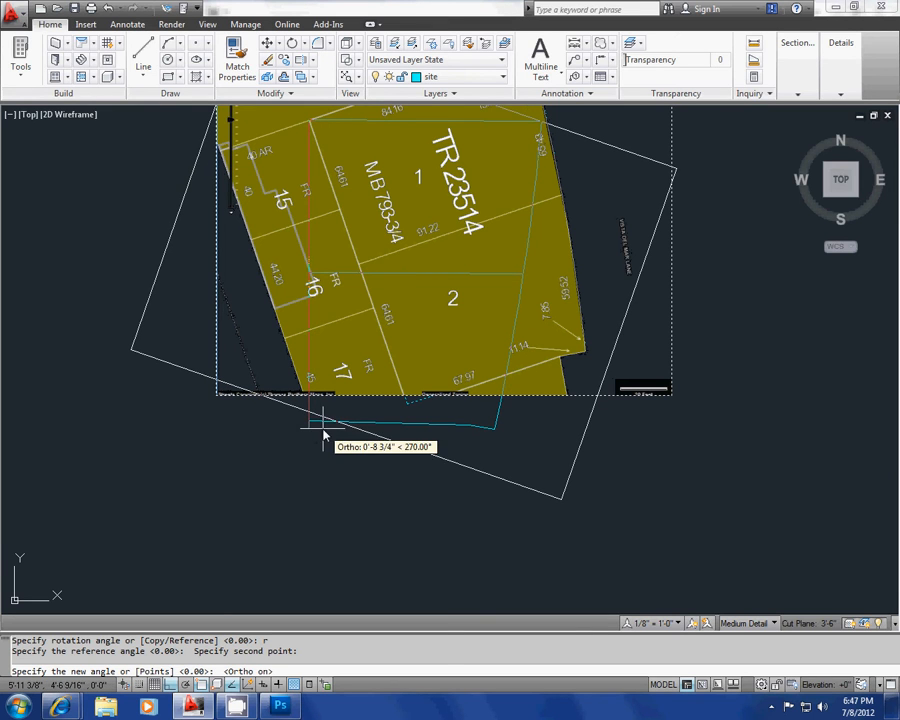
pyautogui.click(322, 437)
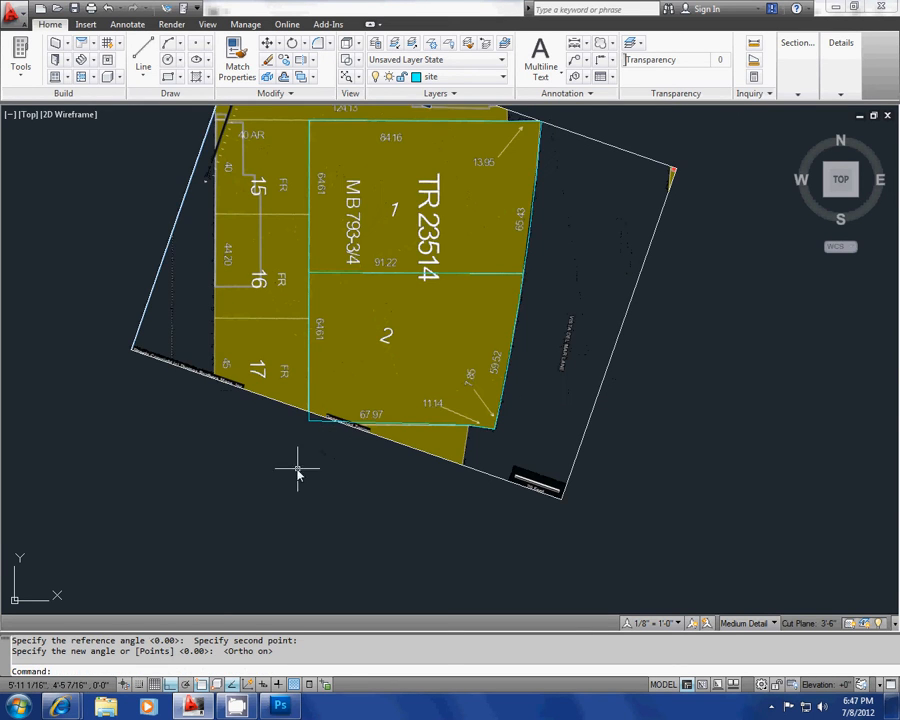
# Step: Examine the rotated map and check how the traced lot lines sit over lots 1 and 2 and the street frontage
pyautogui.scroll(5, 294, 296)
pyautogui.scroll(-6, 325, 296)
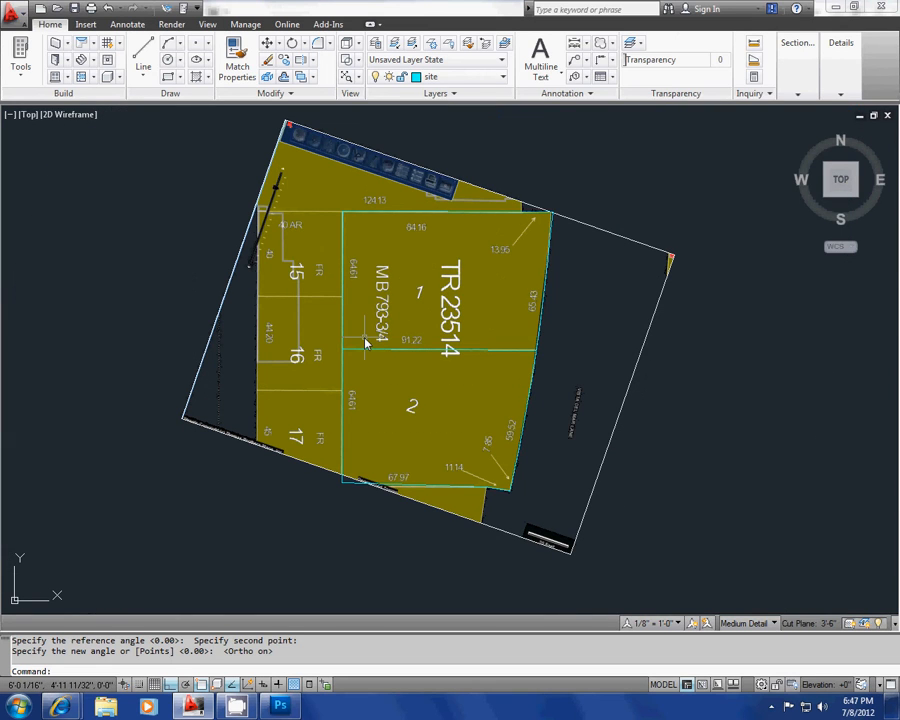
pyautogui.moveTo(348, 342); pyautogui.dragTo(297, 342, button='middle')
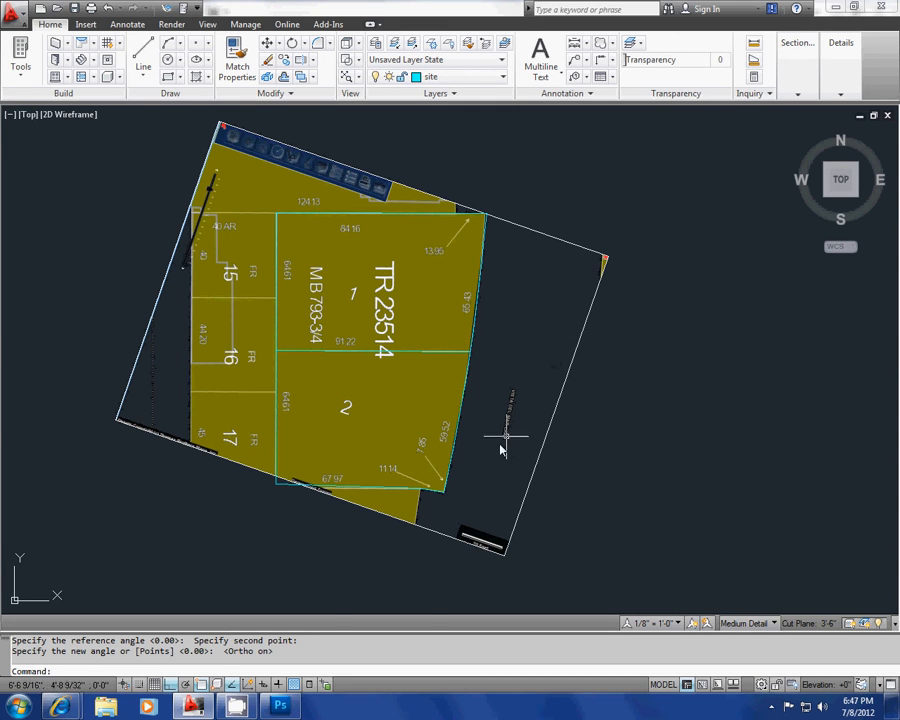
pyautogui.scroll(4, 502, 450)
pyautogui.scroll(-5, 517, 354)
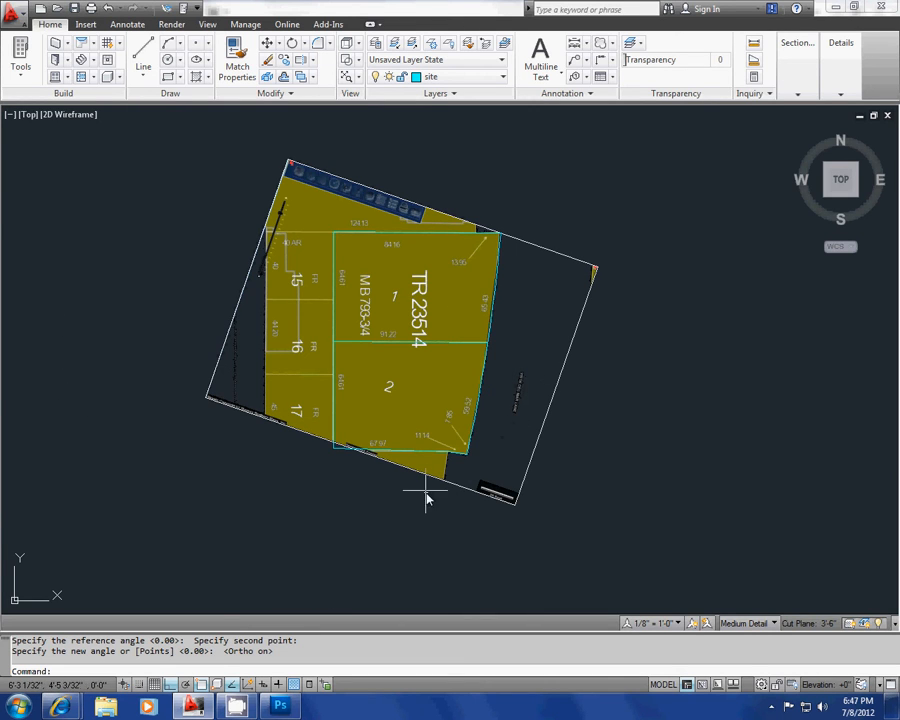
pyautogui.moveTo(444, 490); pyautogui.dragTo(443, 503, button='middle')
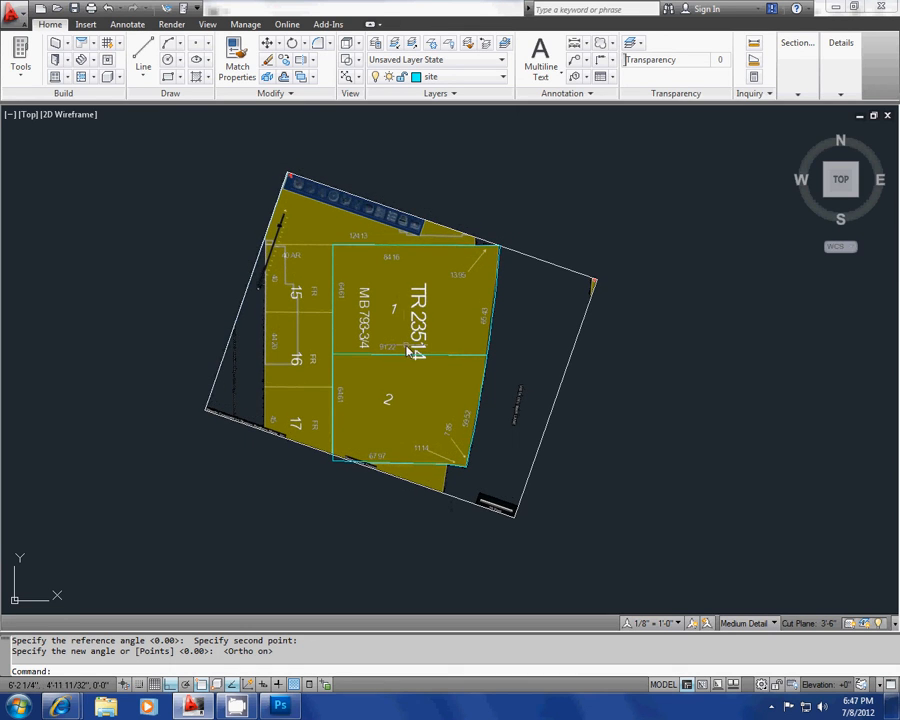
pyautogui.scroll(2, 409, 350)
pyautogui.moveTo(391, 323)
pyautogui.mouseDown(button='middle')
pyautogui.moveTo(340, 300)
pyautogui.moveTo(336, 272)
pyautogui.mouseUp(button='middle')
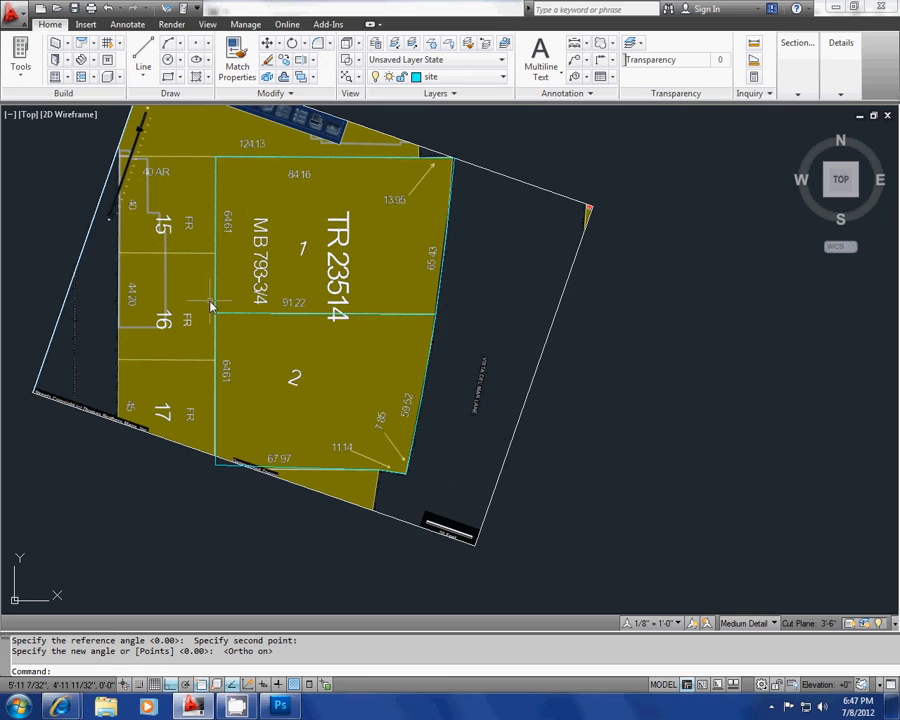
pyautogui.scroll(1, 262, 275)
pyautogui.scroll(-2, 264, 277)
# Step: Start scaling the map and both traced polylines together from lot 1's northwest corner
pyautogui.press('Escape')
pyautogui.press('Escape')
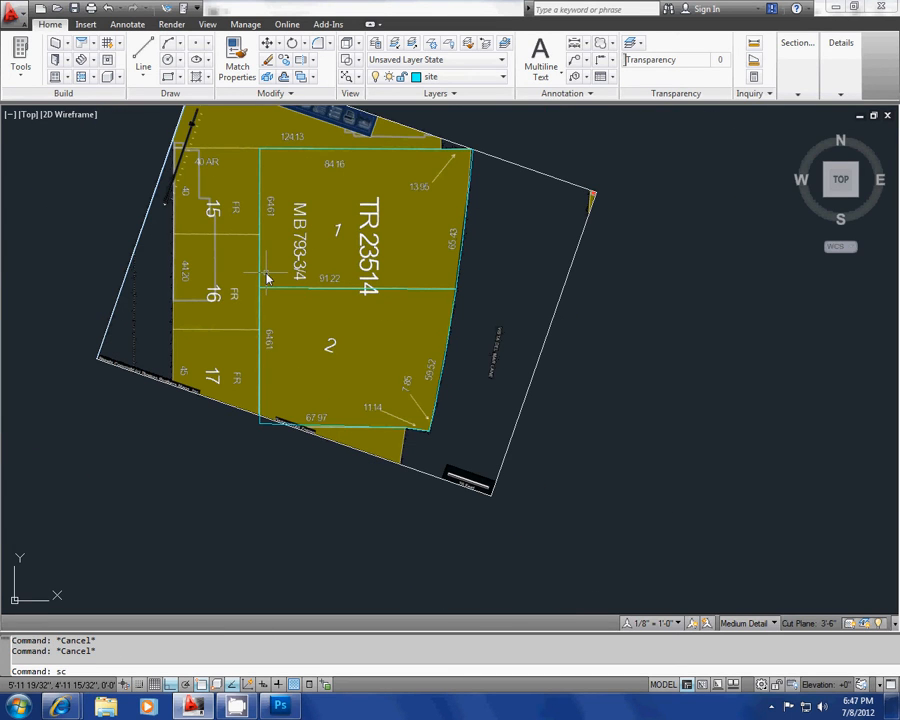
pyautogui.write('sc')
pyautogui.press('Return')
pyautogui.click(362, 480)
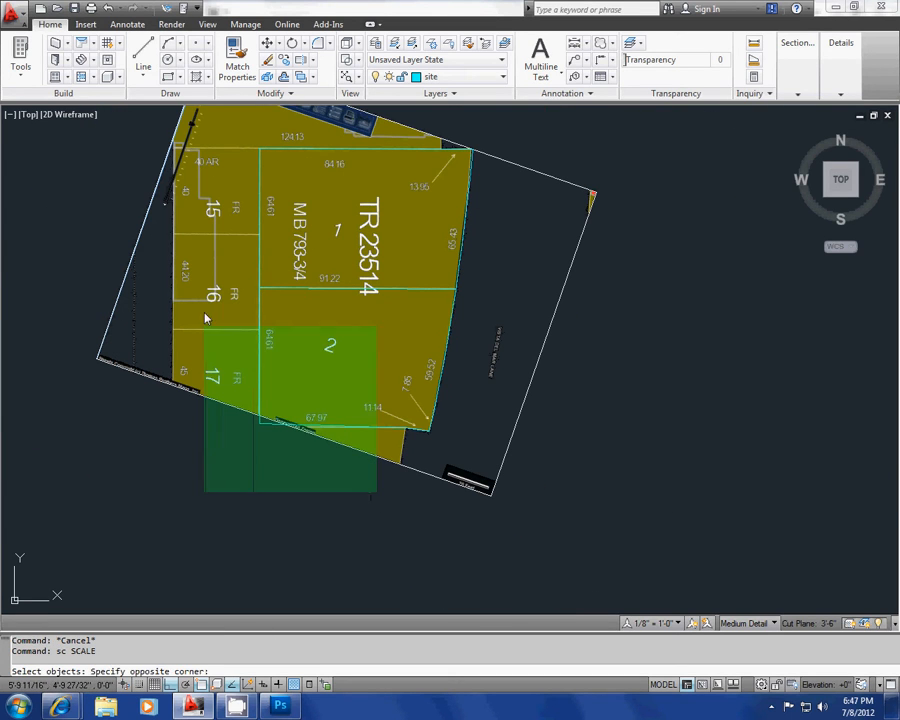
pyautogui.click(207, 131)
pyautogui.press('Return')
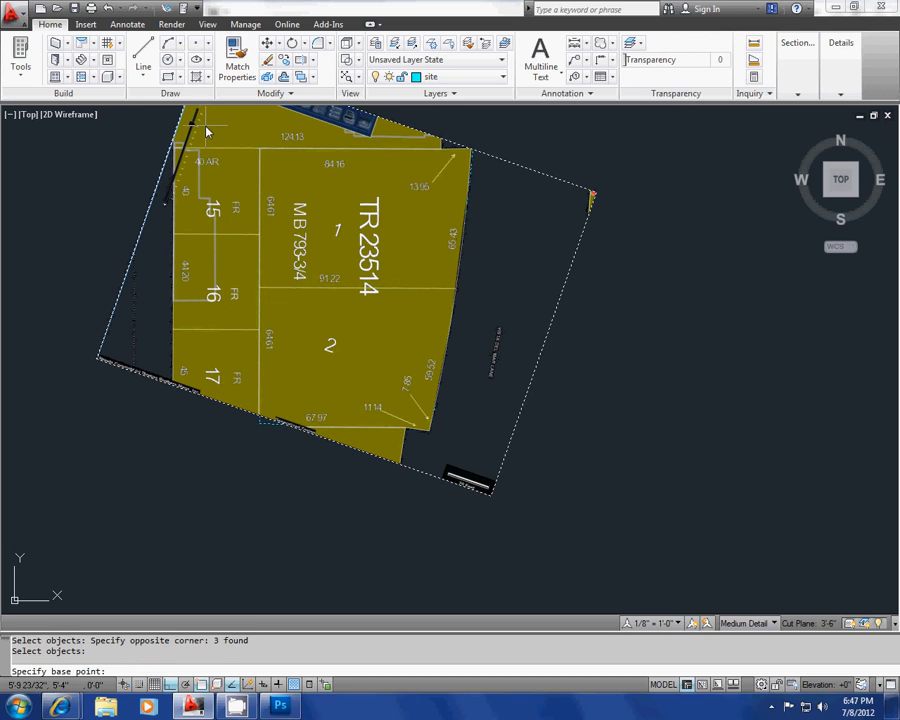
pyautogui.click(259, 147)
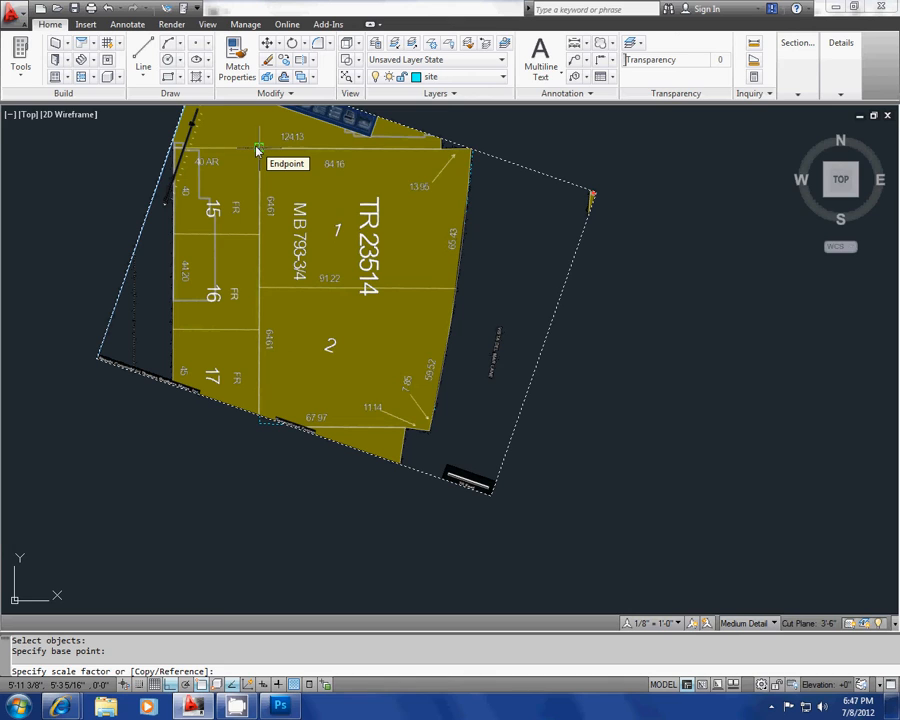
# Step: Scale by reference, picking lot 1's west edge down to the dividing line as reference and setting its new length to 64.61'
pyautogui.press('Return')
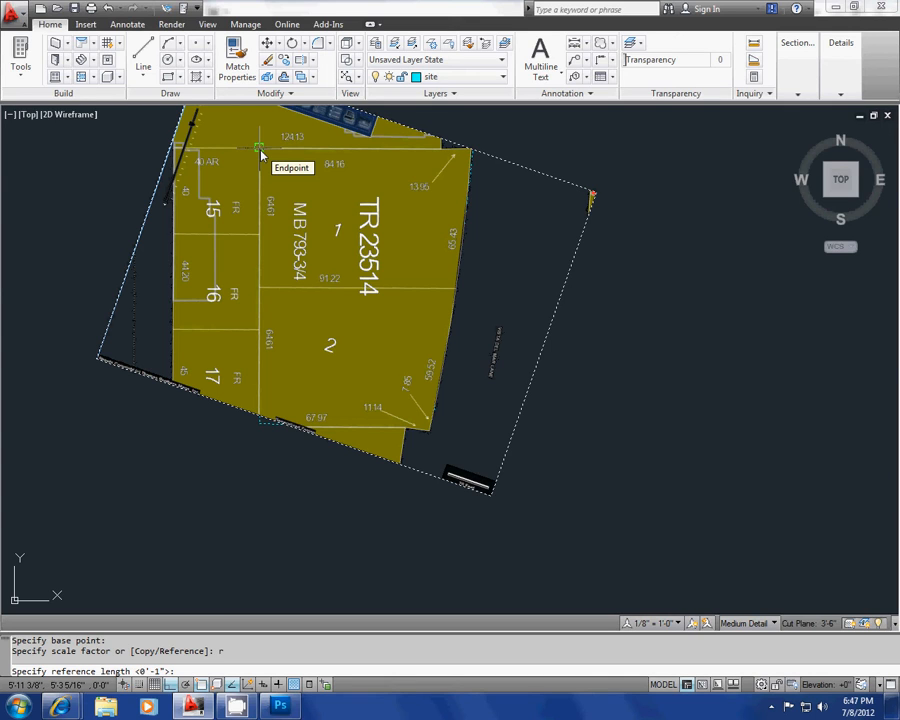
pyautogui.click(259, 149)
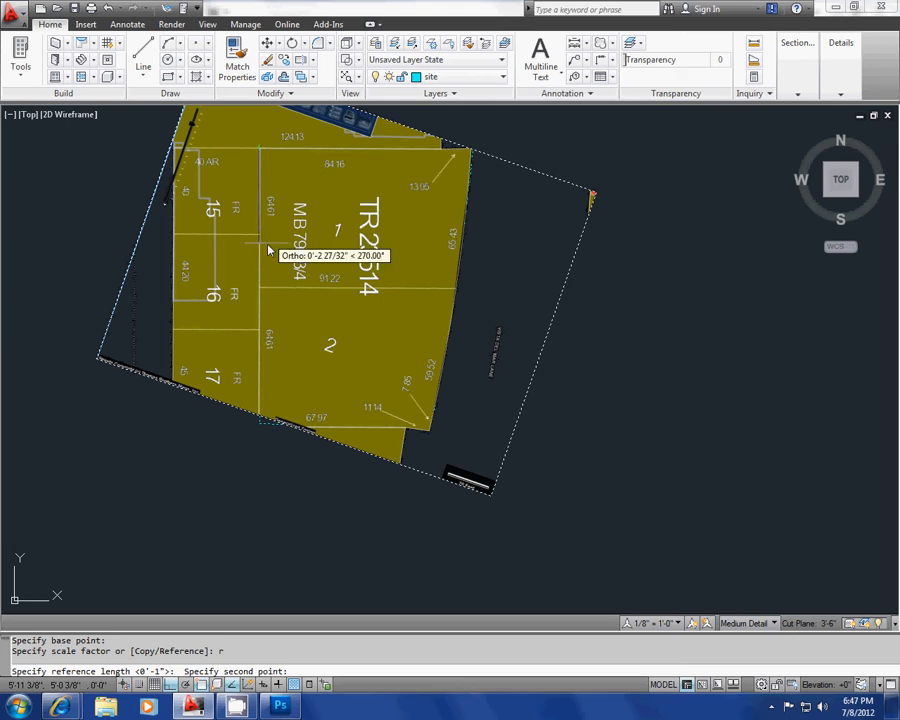
pyautogui.click(259, 289)
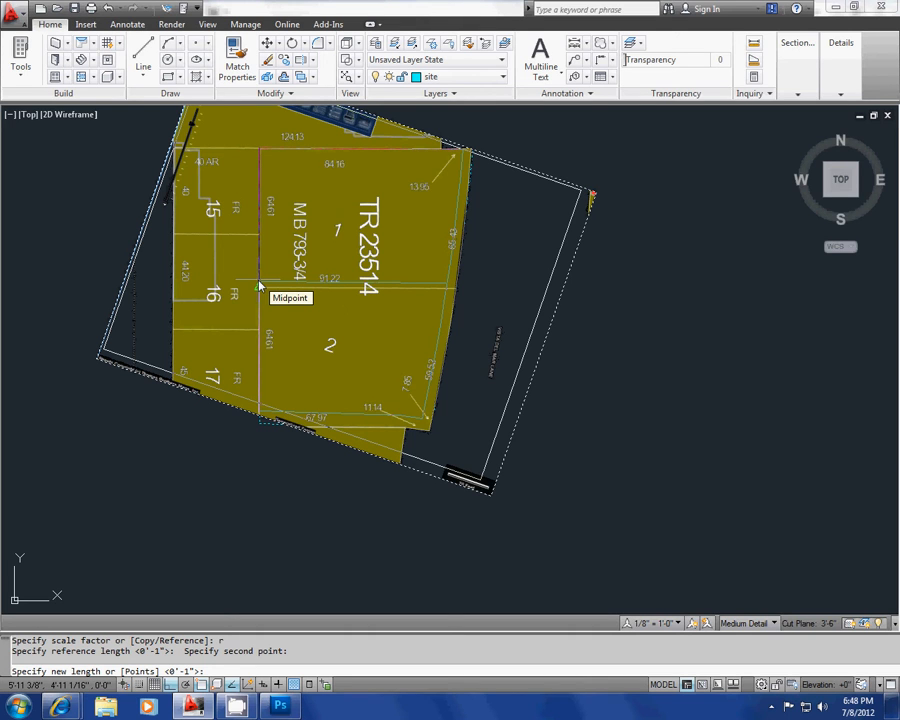
pyautogui.scroll(5, 258, 287)
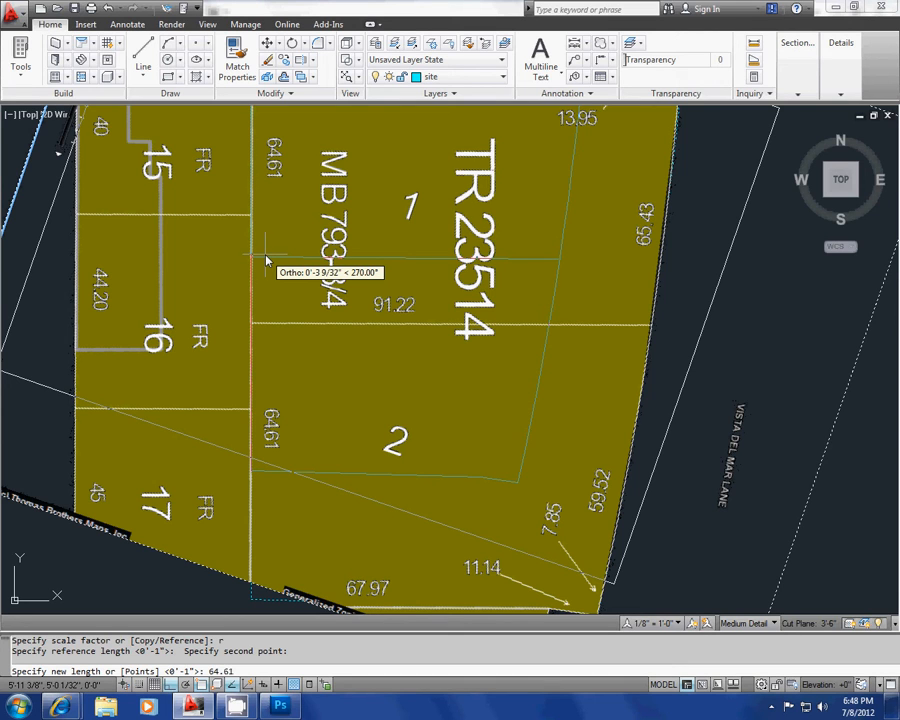
pyautogui.press('Return')
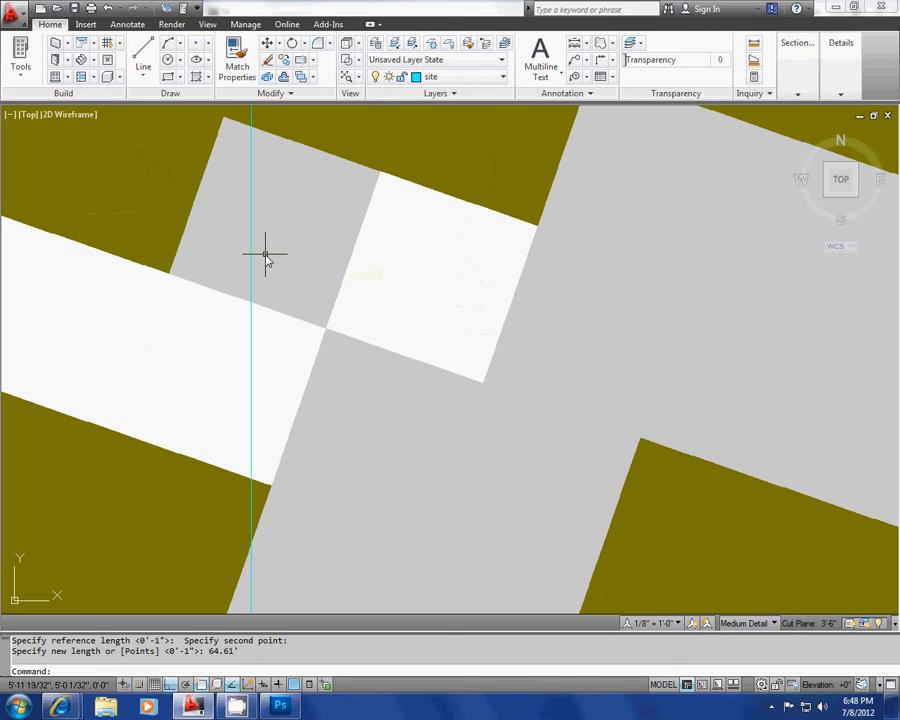
# Step: Measure lot 1's west edge from its northwest corner to the dividing line
pyautogui.scroll(-2, 335, 278)
pyautogui.scroll(-3, 335, 278)
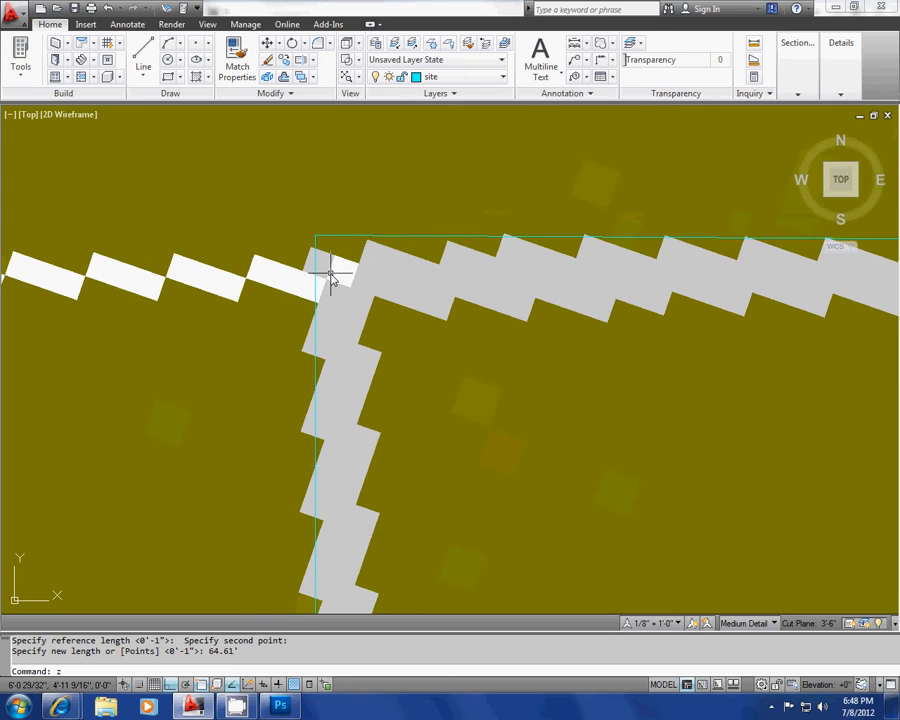
pyautogui.write('z')
pyautogui.press('Return')
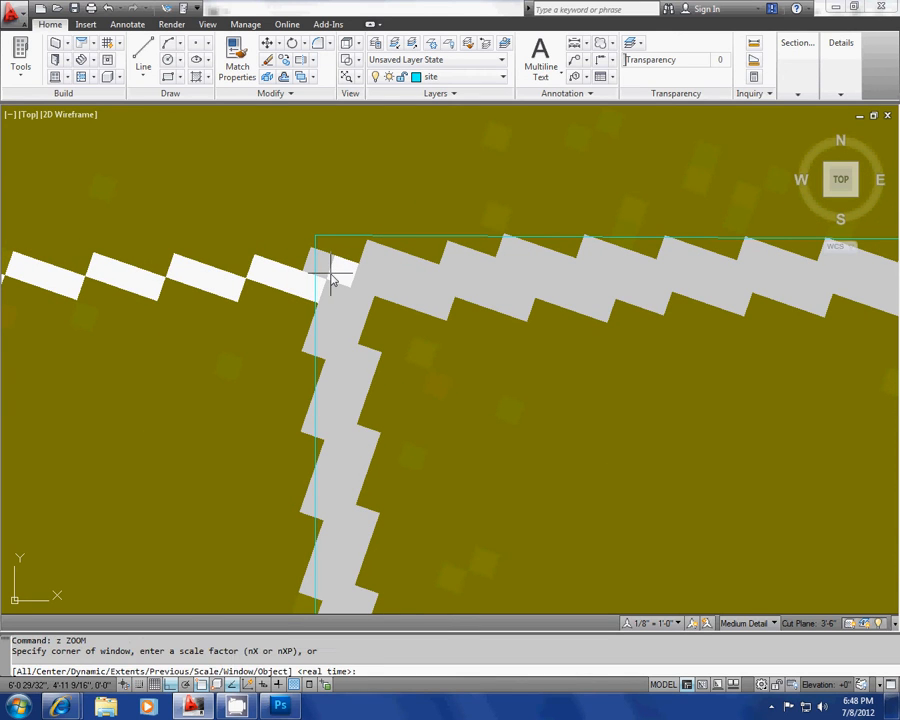
pyautogui.press('Return')
pyautogui.moveTo(368, 343); pyautogui.dragTo(368, 313, button='middle')
pyautogui.press('Escape')
pyautogui.press('Escape')
pyautogui.write('di')
pyautogui.press('Return')
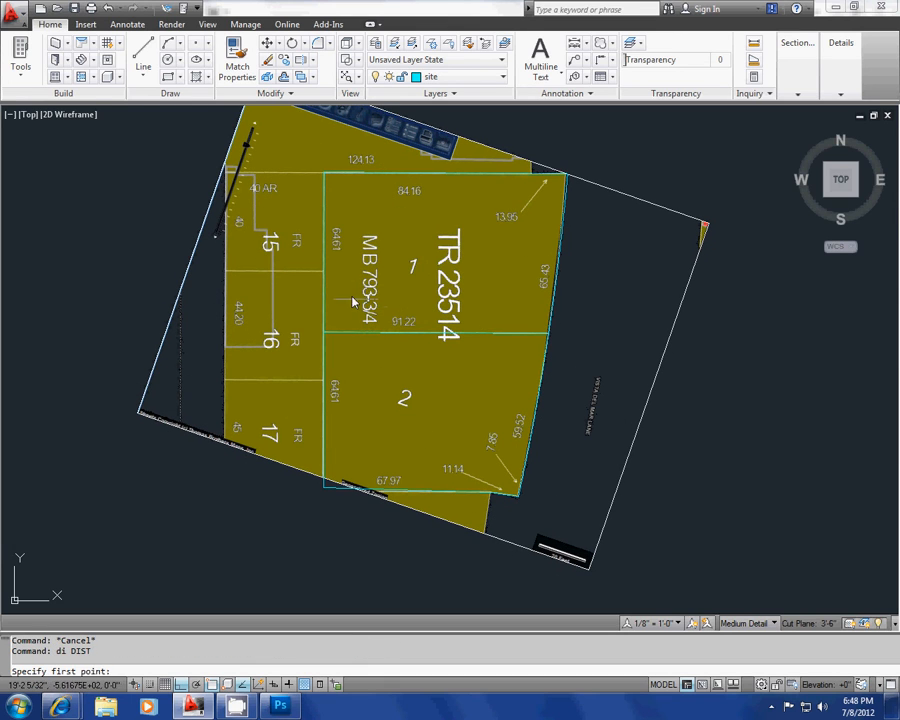
pyautogui.click(323, 174)
pyautogui.click(324, 331)
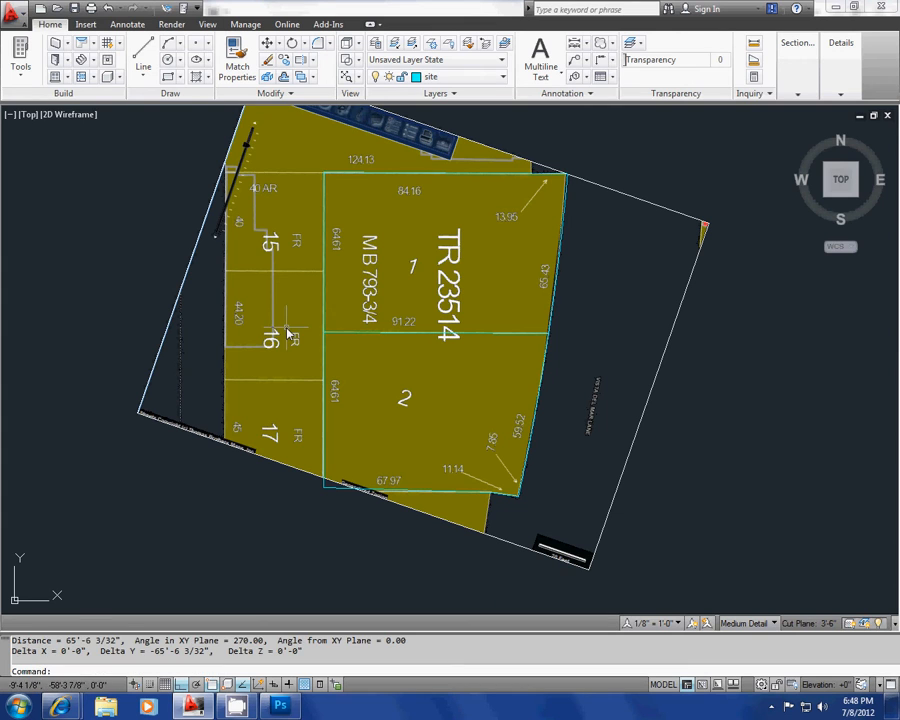
# Step: Measure lot 1's west edge again, picking the northwest corner and the dividing line's west end more precisely
pyautogui.scroll(2, 326, 322)
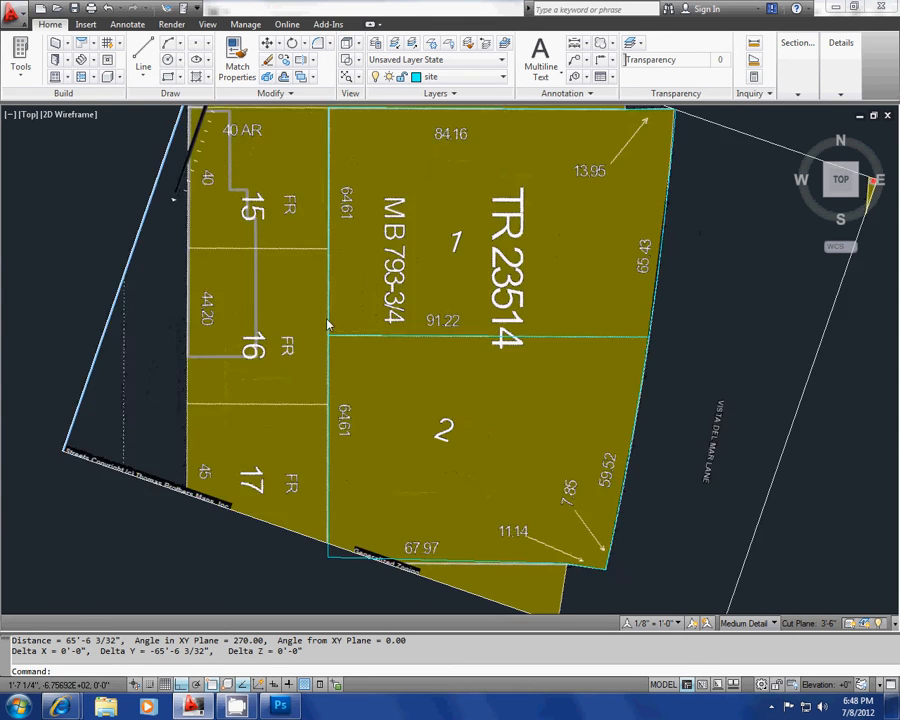
pyautogui.scroll(1, 340, 316)
pyautogui.press('Escape')
pyautogui.press('Escape')
pyautogui.scroll(-4, 322, 320)
pyautogui.write('di')
pyautogui.press('Return')
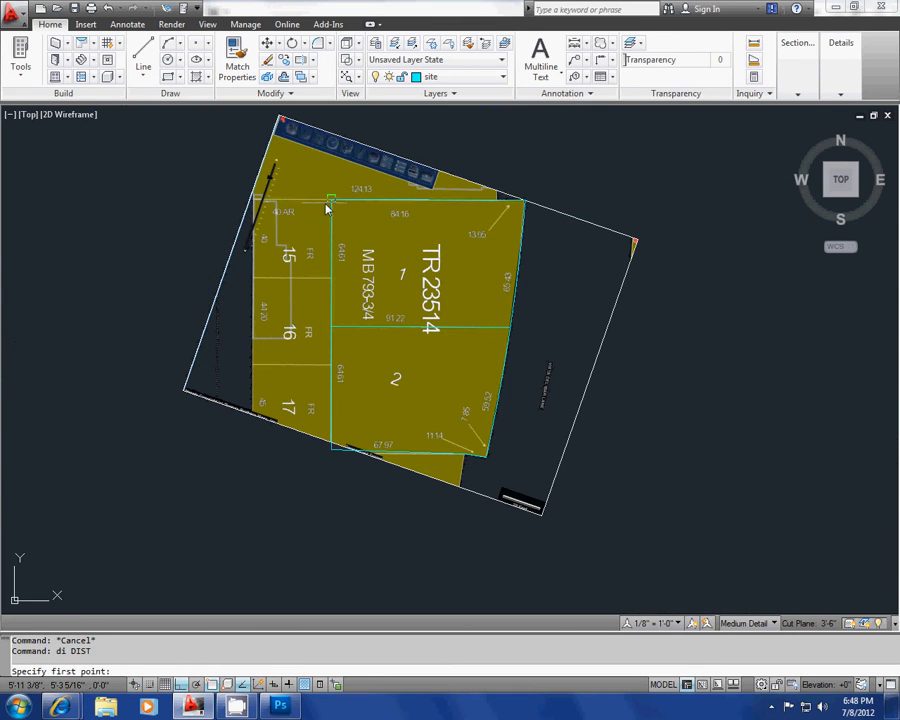
pyautogui.scroll(2, 326, 207)
pyautogui.scroll(1, 329, 200)
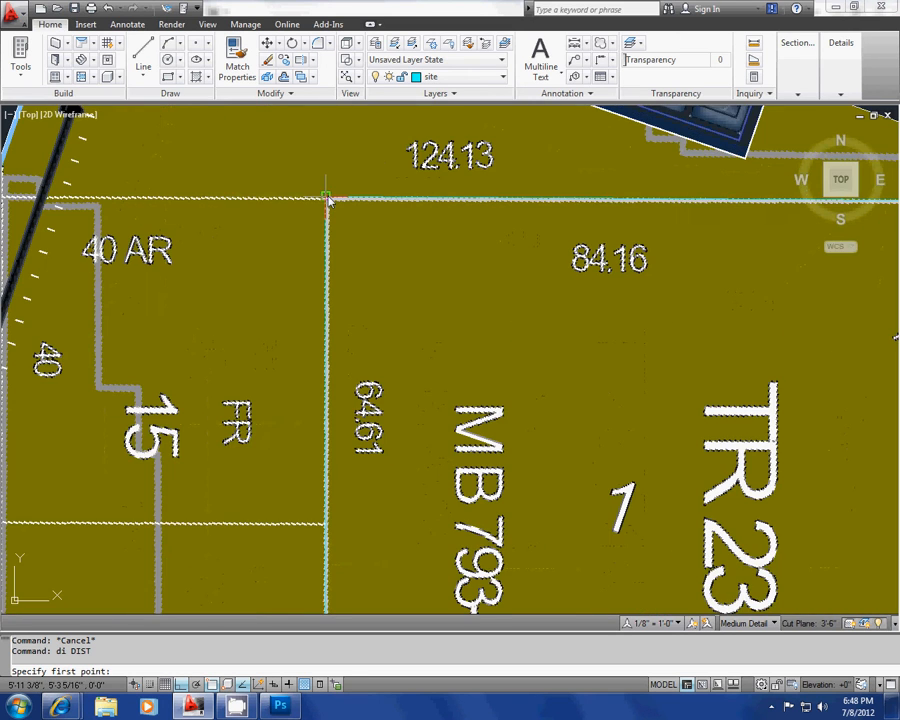
pyautogui.click(328, 200)
pyautogui.scroll(-4, 310, 330)
pyautogui.scroll(3, 303, 375)
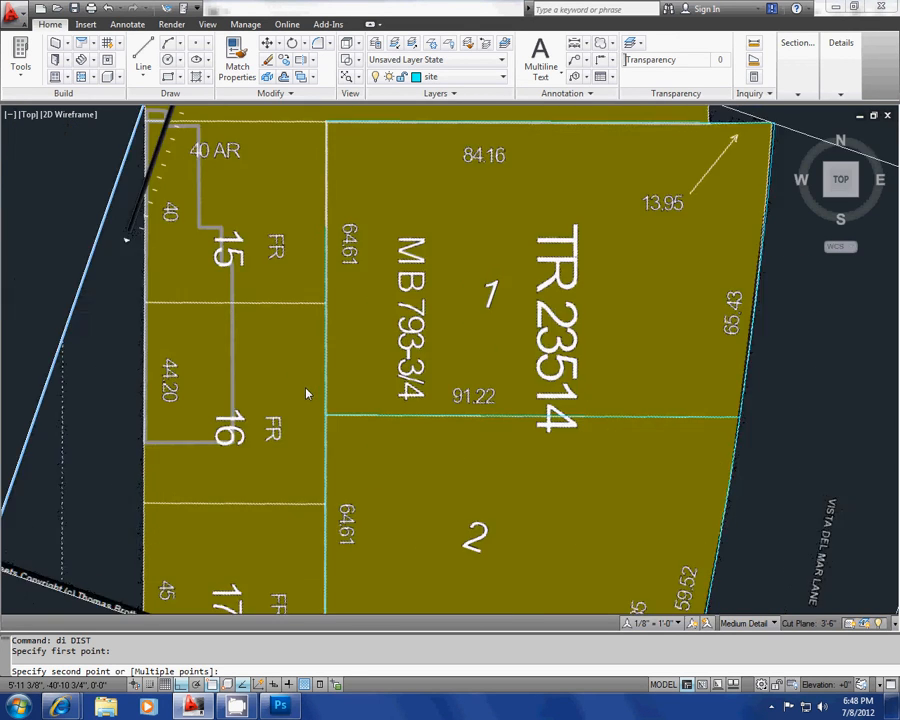
pyautogui.scroll(2, 307, 394)
pyautogui.click(350, 449)
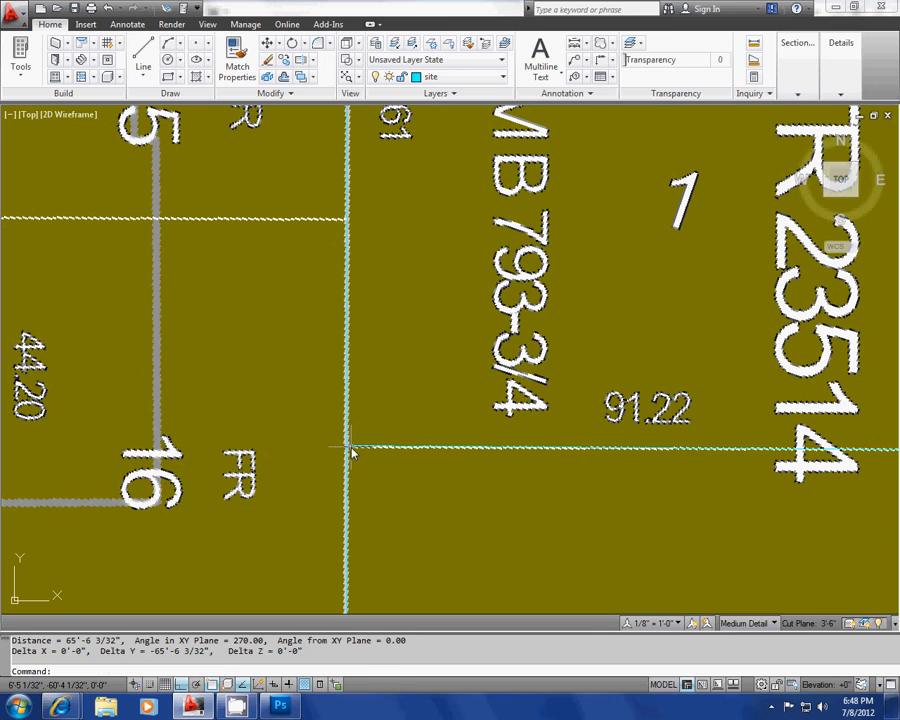
pyautogui.scroll(-4, 388, 410)
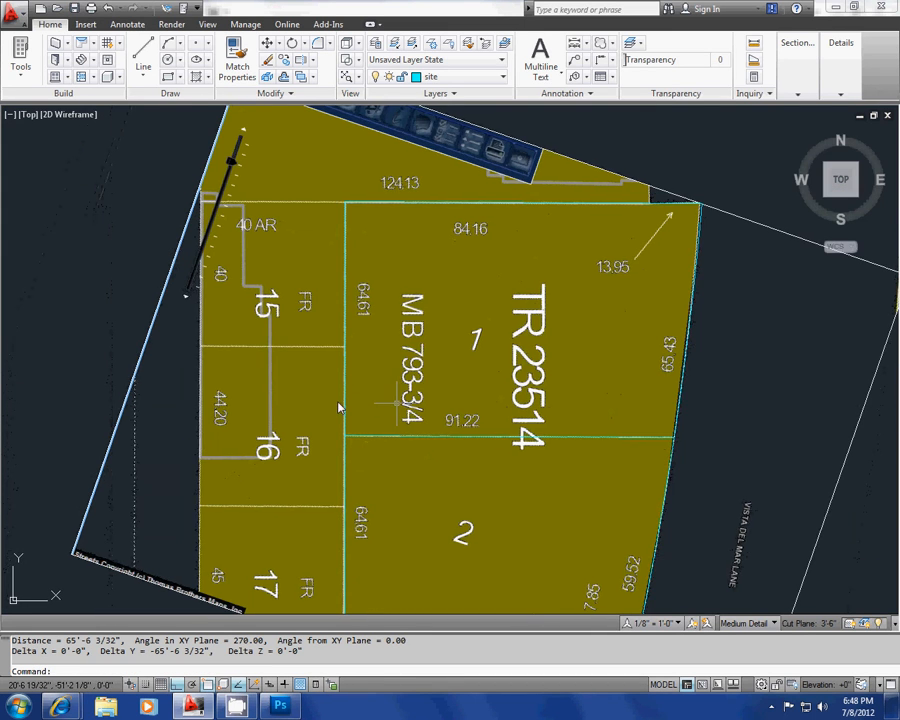
pyautogui.moveTo(398, 403); pyautogui.dragTo(337, 402, button='middle')
pyautogui.scroll(-3, 449, 391)
pyautogui.press('Escape')
pyautogui.press('Escape')
pyautogui.moveTo(457, 427); pyautogui.dragTo(389, 364, button='middle')
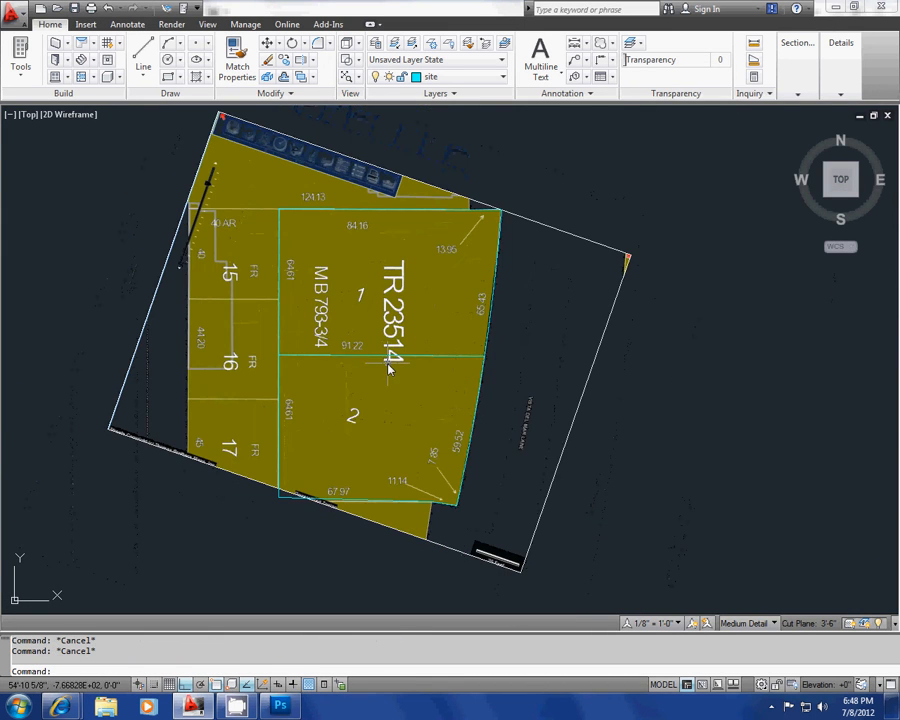
pyautogui.scroll(-4, 527, 432)
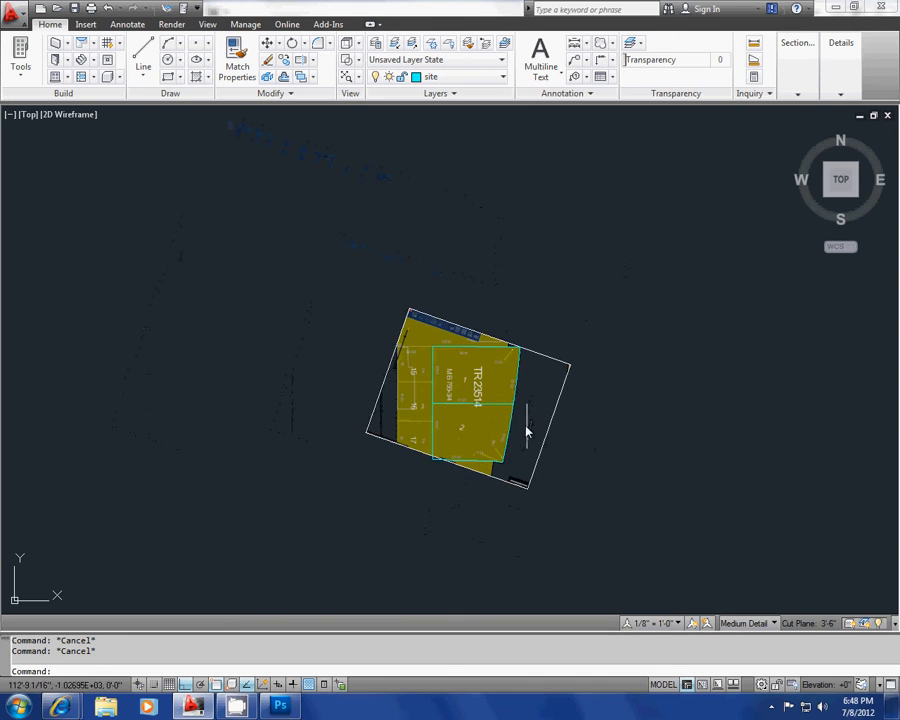
# Step: Copy the traced site outline and lot dividing line horizontally to the empty area east of the parcel map
pyautogui.scroll(5, 527, 432)
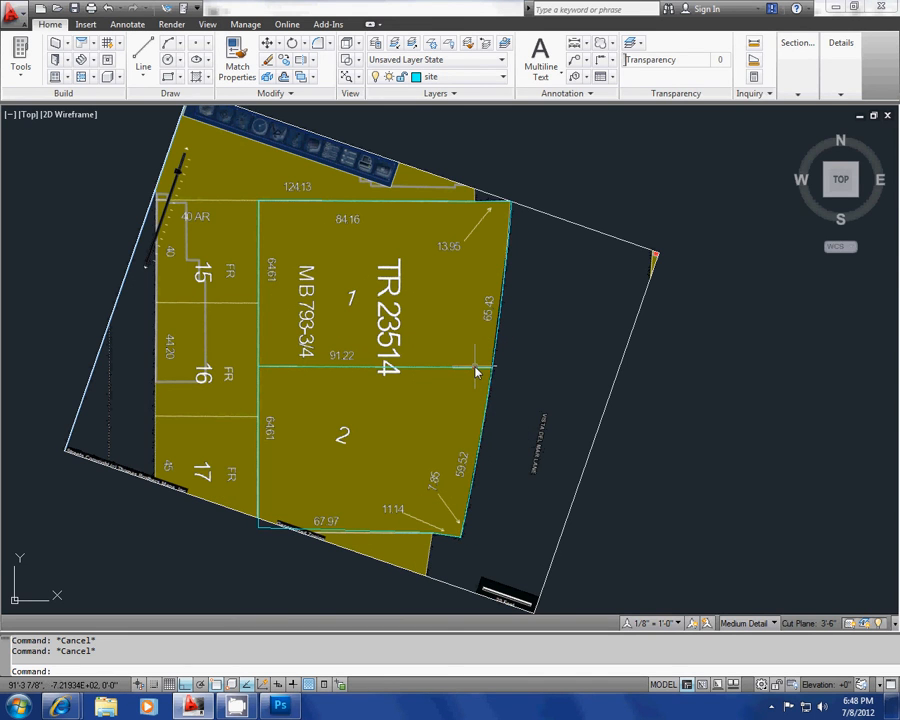
pyautogui.click(494, 345)
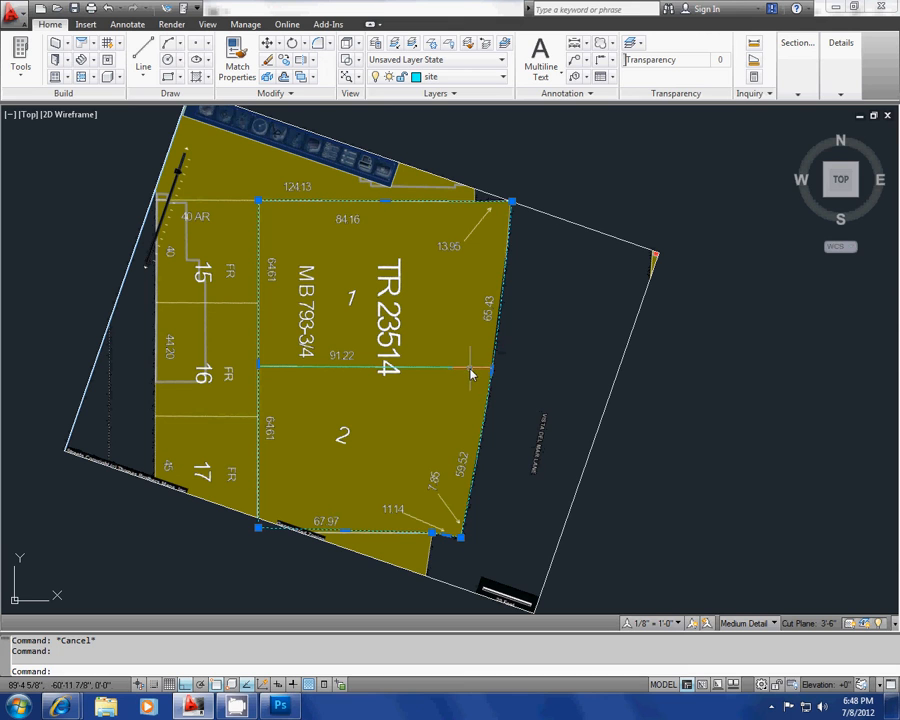
pyautogui.scroll(-3, 423, 360)
pyautogui.write('c')
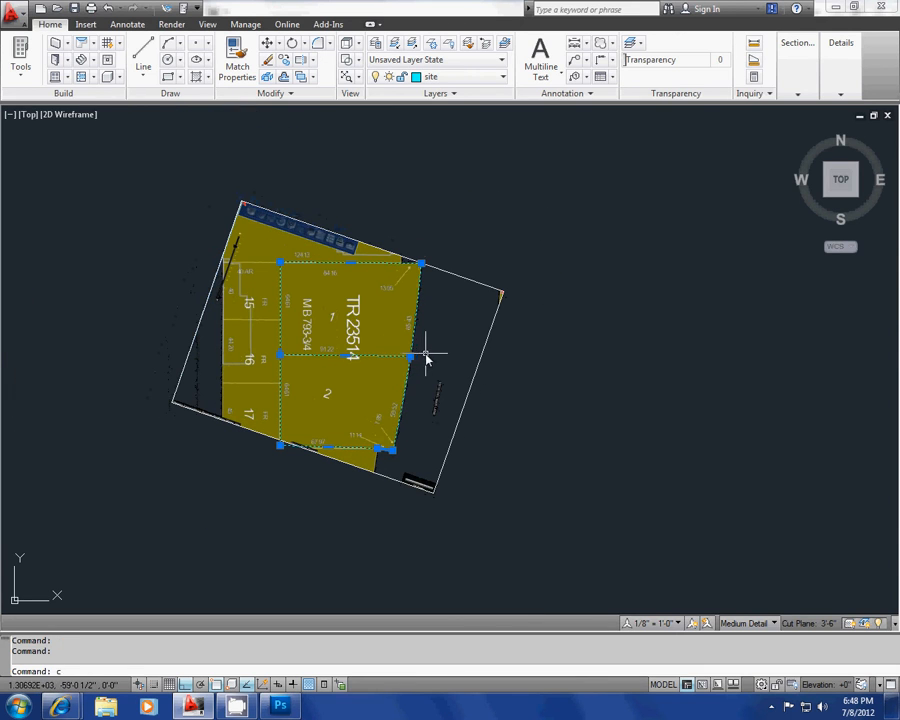
pyautogui.write('o')
pyautogui.press('Return')
pyautogui.click(412, 357)
pyautogui.scroll(-2, 421, 396)
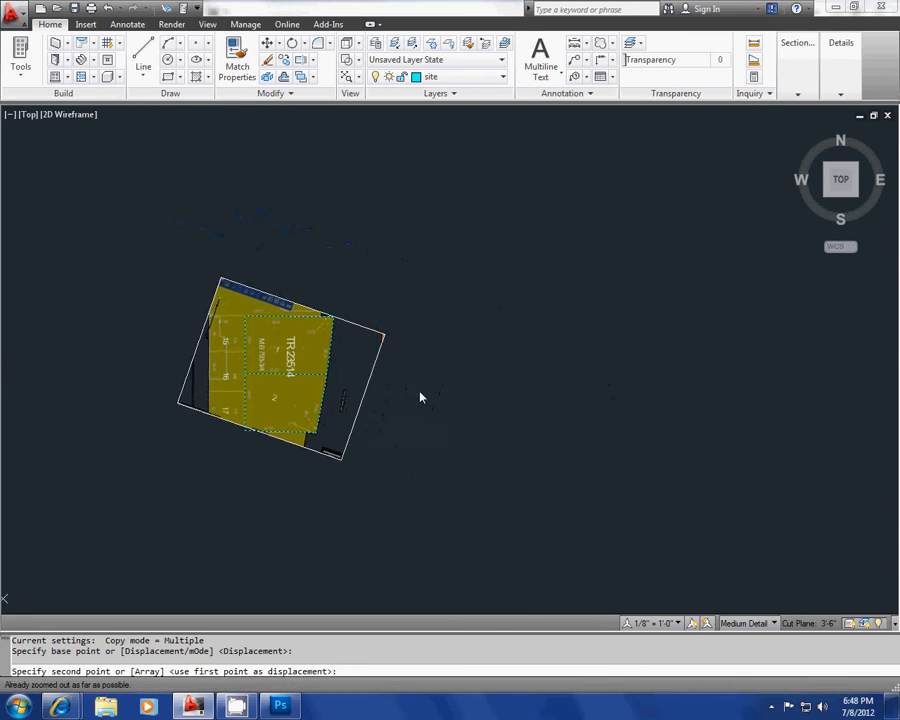
pyautogui.click(658, 410)
pyautogui.press('Escape')
pyautogui.moveTo(319, 389); pyautogui.dragTo(278, 385, button='middle')
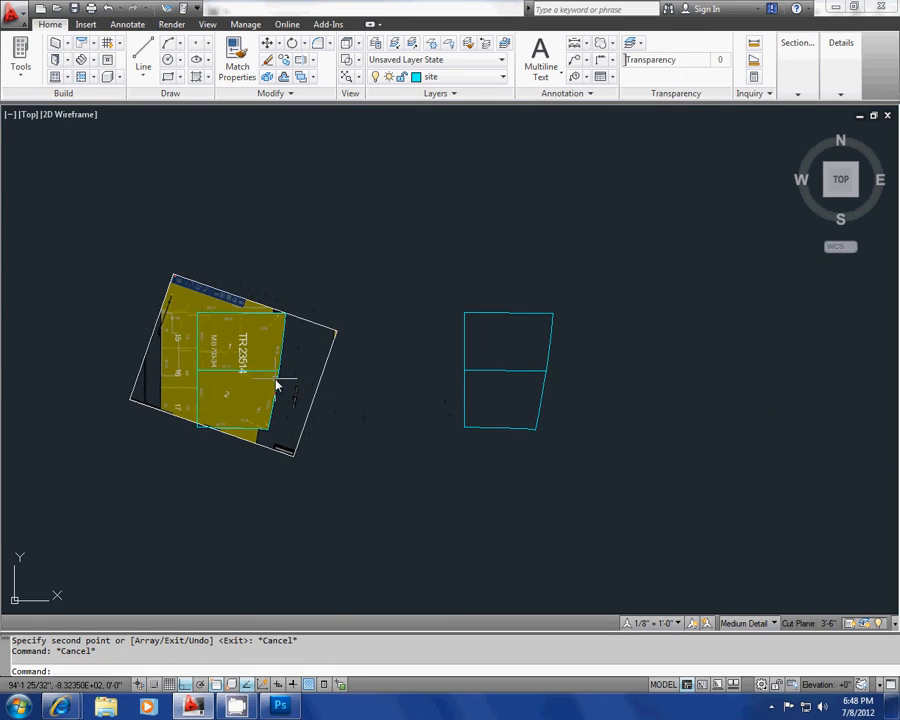
# Step: Make Setbacks the current layer for drawing over the copied site outline
pyautogui.scroll(4, 418, 389)
pyautogui.moveTo(382, 390); pyautogui.dragTo(303, 384, button='middle')
pyautogui.moveTo(426, 384); pyautogui.dragTo(360, 380, button='middle')
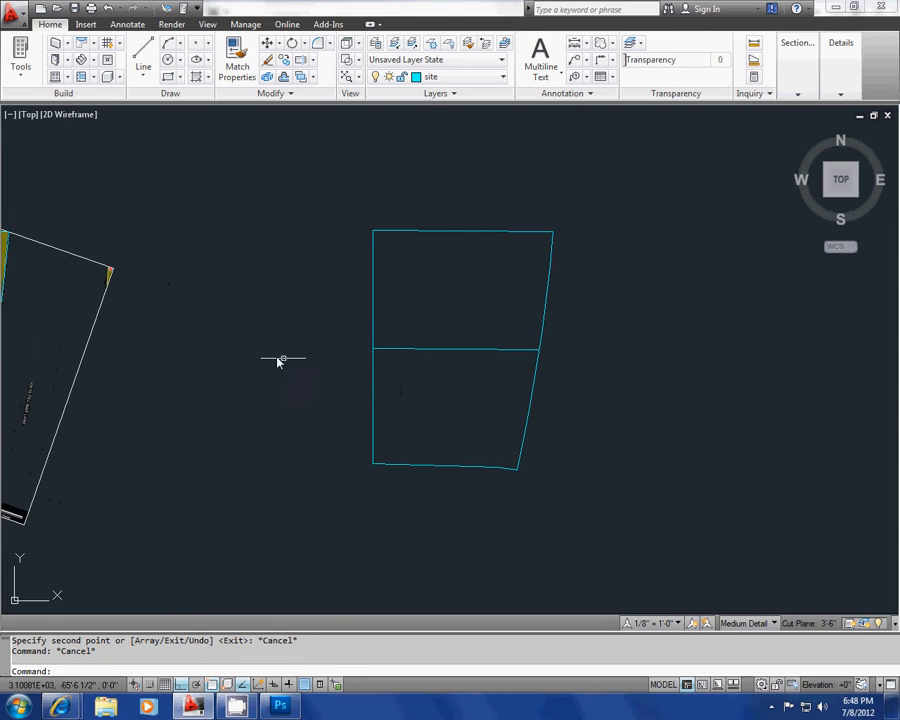
pyautogui.moveTo(279, 360); pyautogui.dragTo(221, 385, button='middle')
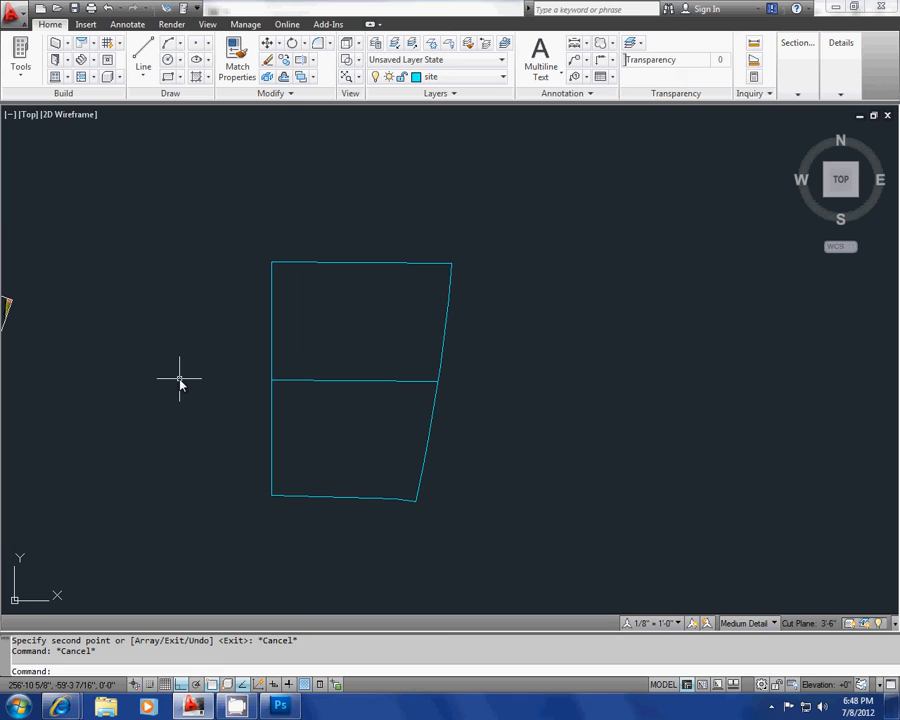
pyautogui.press('Escape')
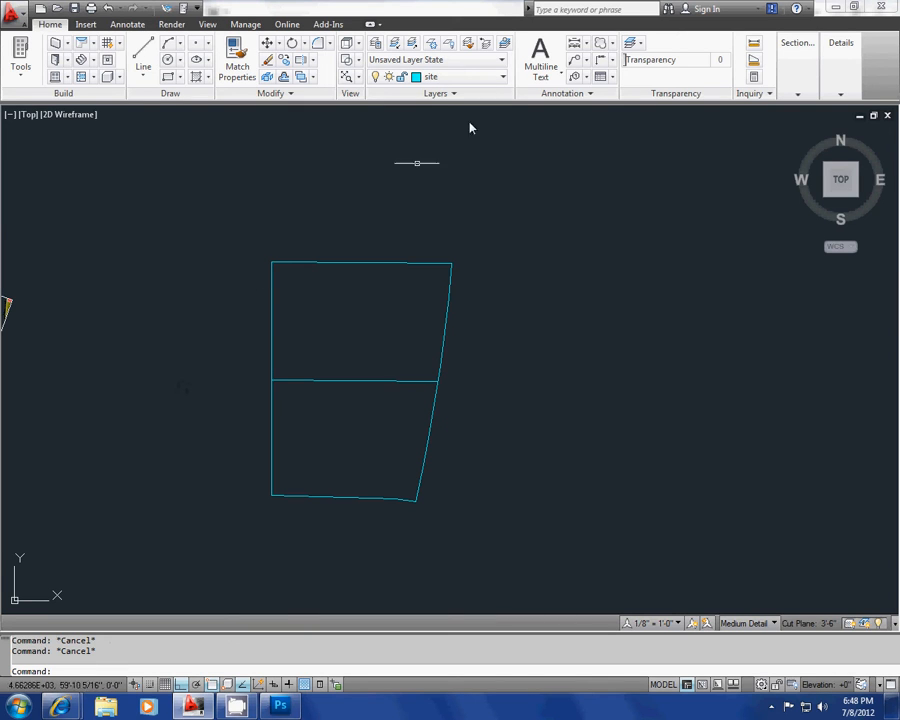
pyautogui.click(488, 77)
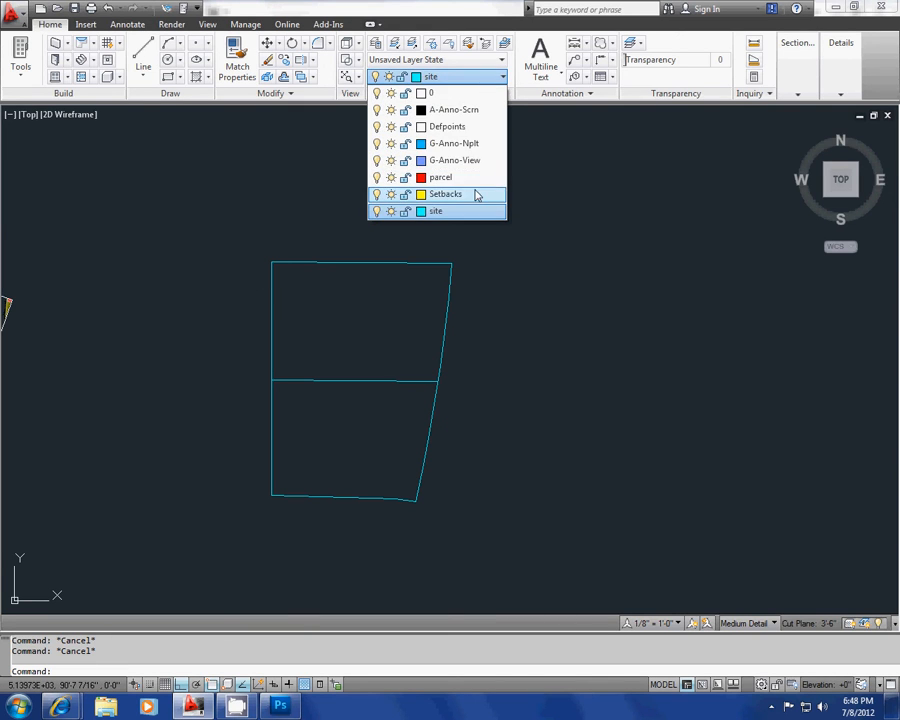
pyautogui.click(442, 194)
pyautogui.moveTo(312, 288)
pyautogui.mouseDown(button='middle')
pyautogui.moveTo(281, 231)
pyautogui.moveTo(297, 228)
pyautogui.mouseUp(button='middle')
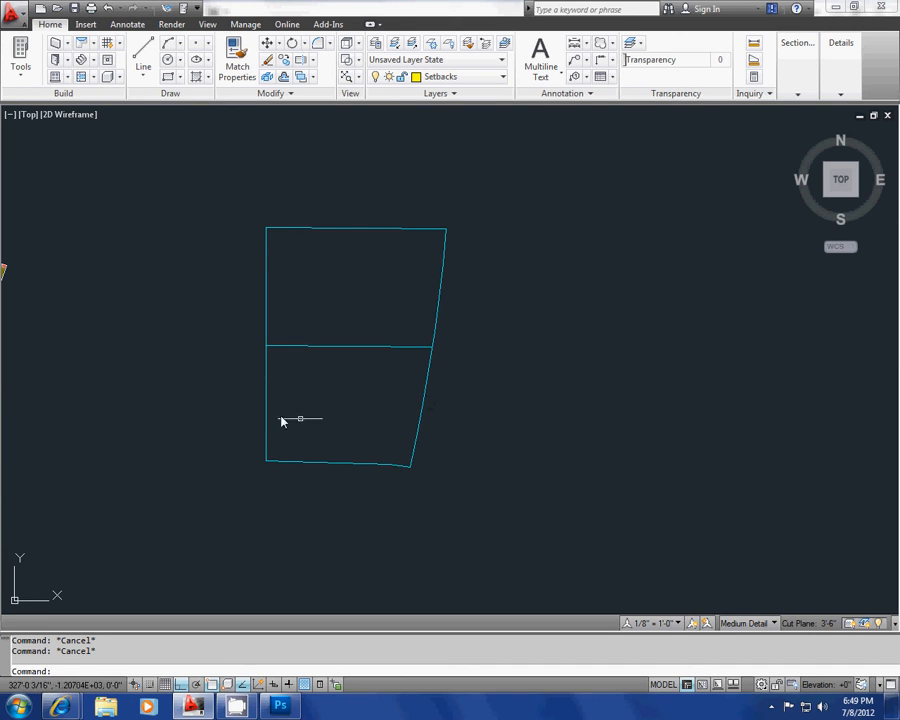
pyautogui.moveTo(314, 432); pyautogui.dragTo(388, 403, button='middle')
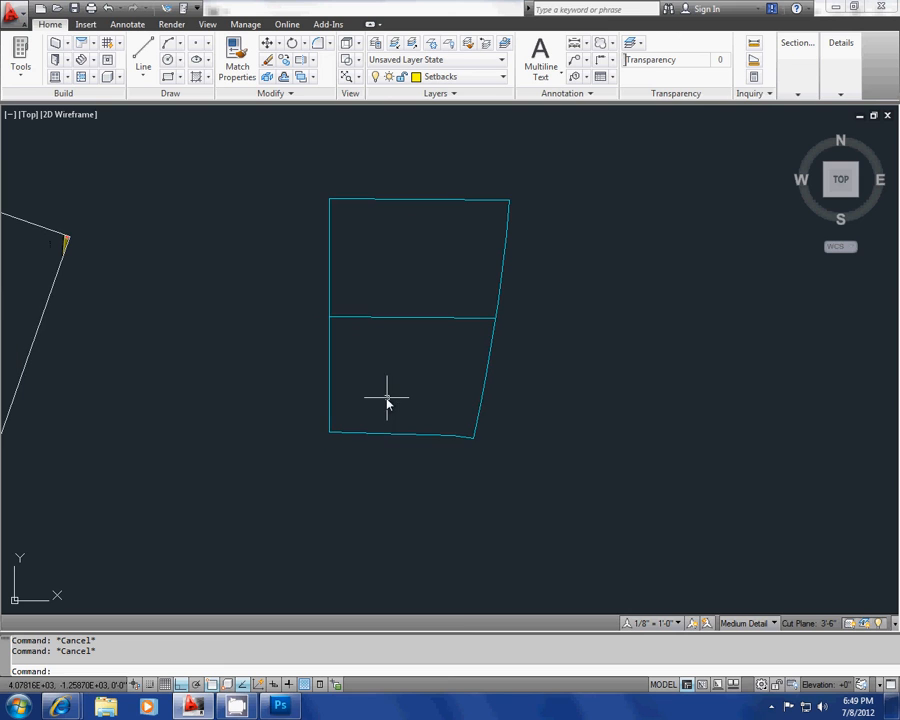
# Step: Draw a three-point arc over the copied site's curved east edge, from northeast corner past the dividing line's end to southeast corner
pyautogui.write('arc')
pyautogui.press('Return')
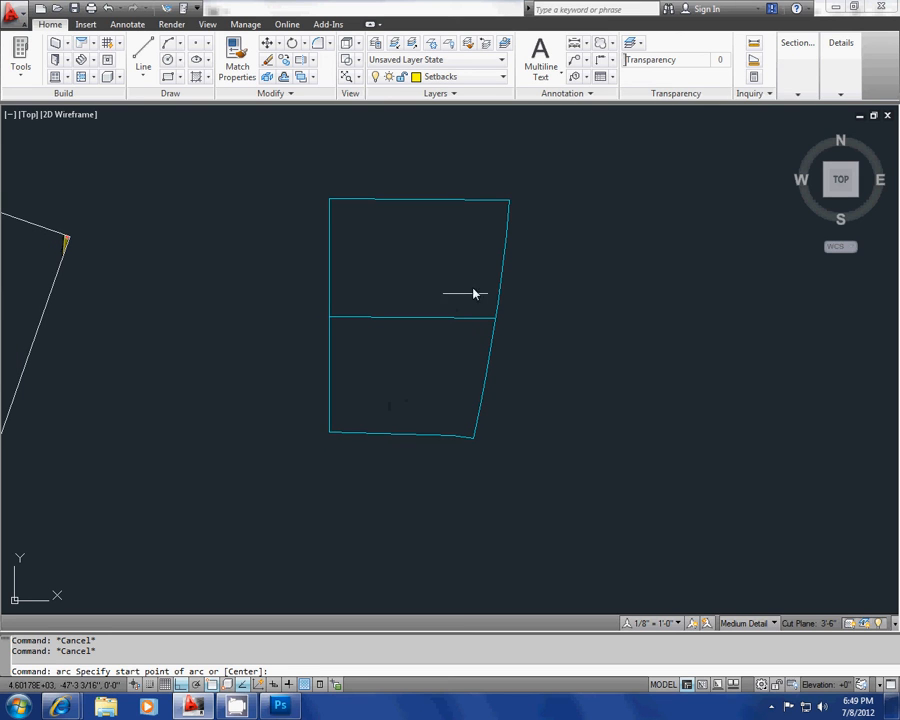
pyautogui.click(509, 201)
pyautogui.click(492, 332)
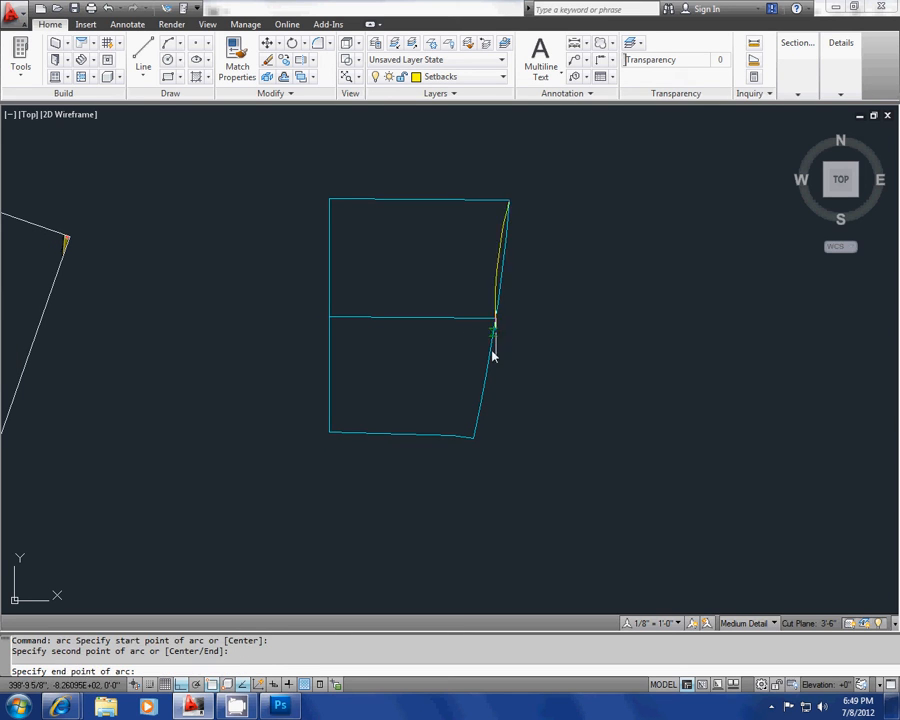
pyautogui.click(473, 438)
pyautogui.press('Return')
pyautogui.press('Escape')
pyautogui.press('Escape')
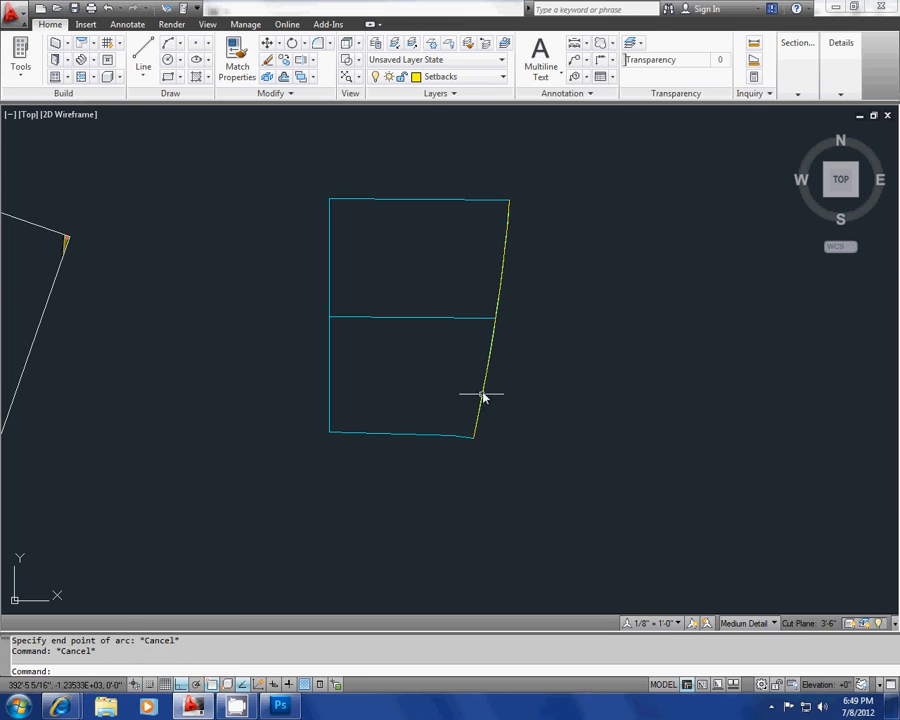
pyautogui.click(483, 386)
pyautogui.press('Escape')
# Step: Draw separate polylines over the copied site's west and north edges, each starting at the northwest corner
pyautogui.moveTo(398, 382); pyautogui.dragTo(417, 383, button='middle')
pyautogui.write('pl')
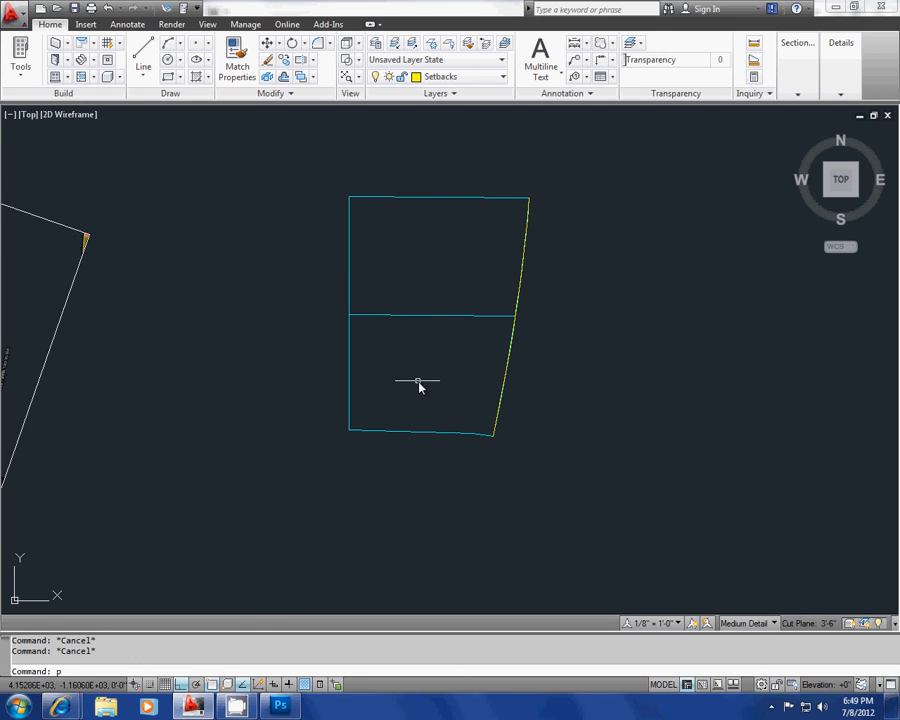
pyautogui.press('Return')
pyautogui.click(352, 199)
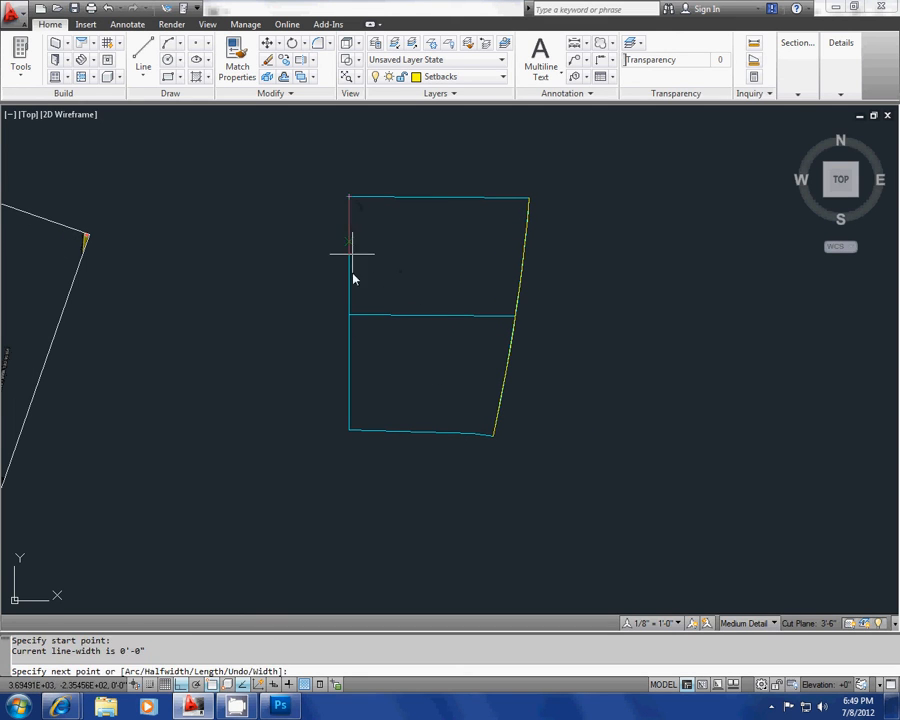
pyautogui.click(349, 430)
pyautogui.press('Return')
pyautogui.press('Return')
pyautogui.click(351, 198)
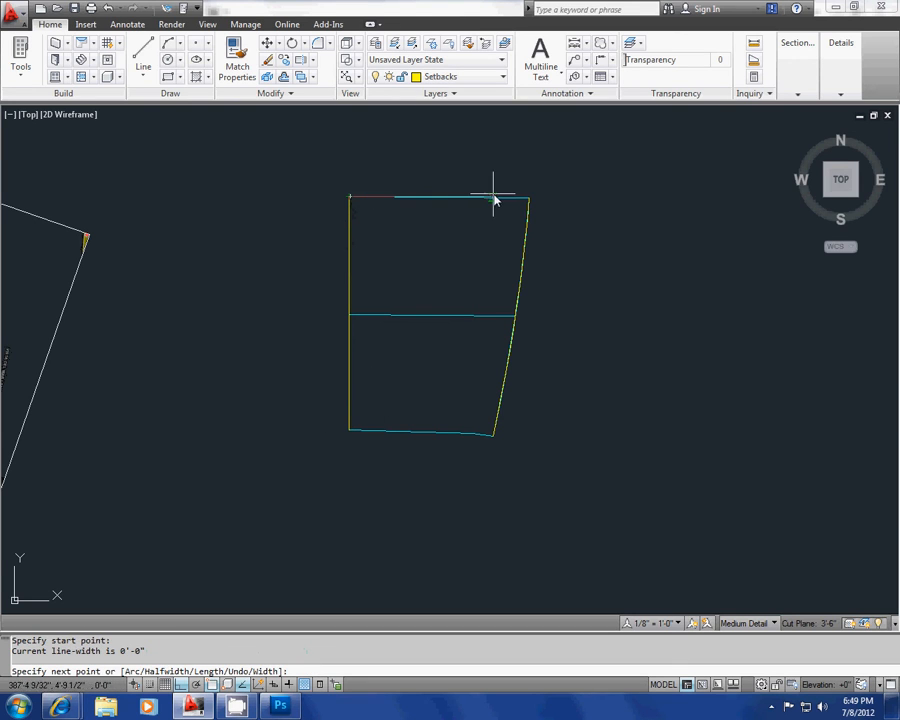
pyautogui.click(529, 198)
# Step: Trace the copied site's south edge with a polyline from the southwest corner through the bend to the southeast corner
pyautogui.press('Return')
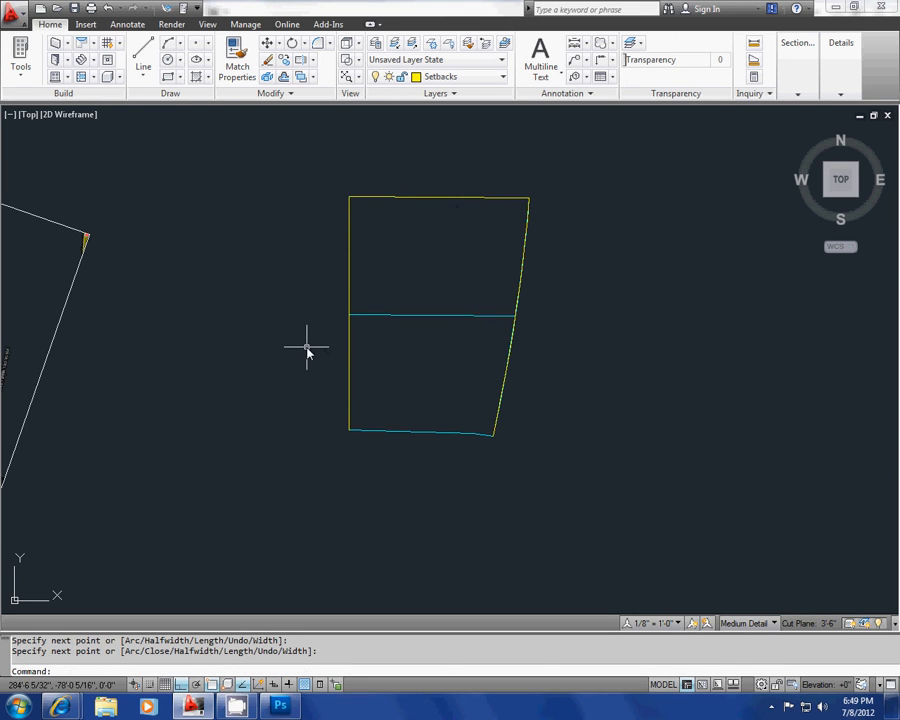
pyautogui.press('Return')
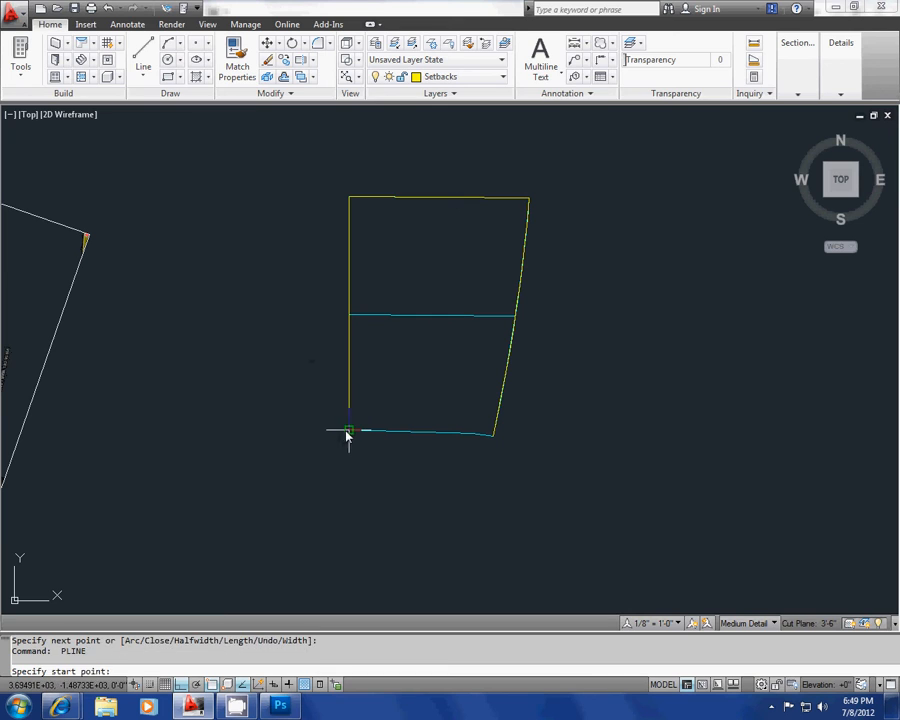
pyautogui.click(348, 432)
pyautogui.scroll(5, 444, 436)
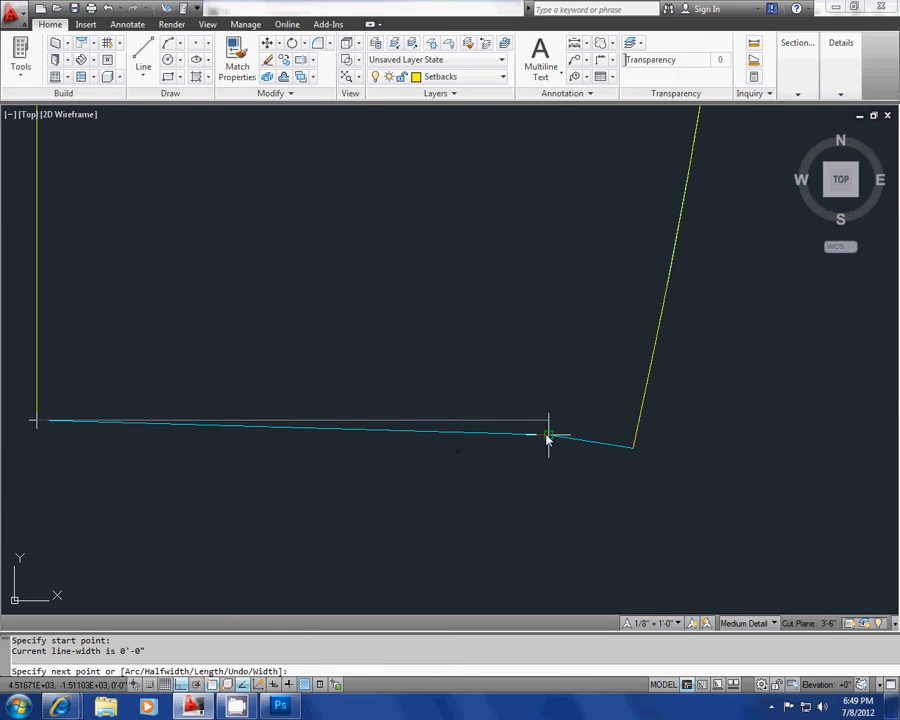
pyautogui.click(548, 436)
pyautogui.click(632, 447)
pyautogui.press('Return')
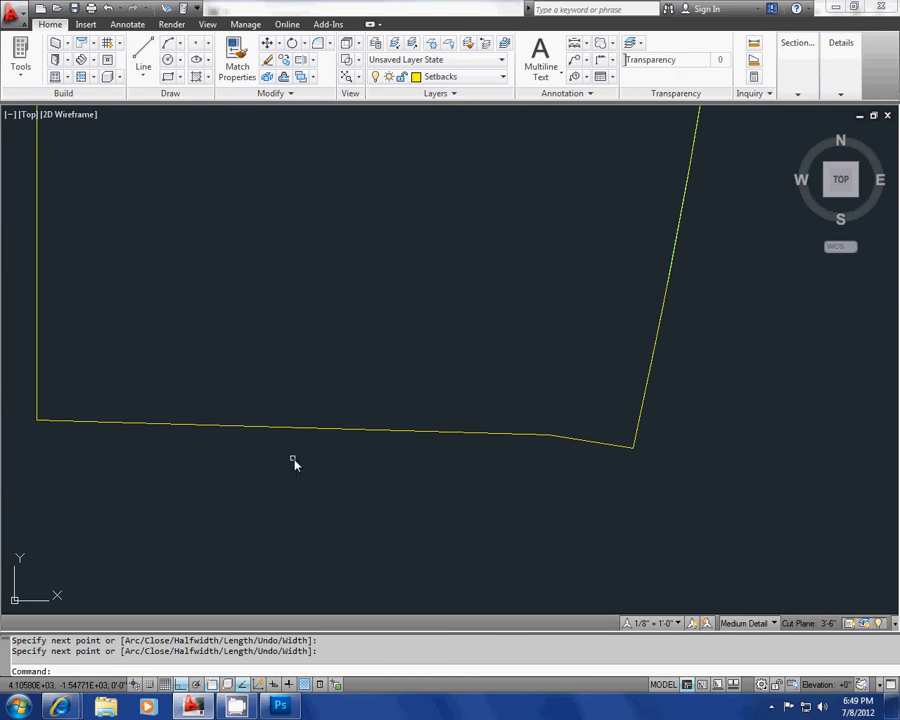
# Step: Draw three separate horizontal practice polylines in the empty area east of the copied site
pyautogui.scroll(-5, 330, 465)
pyautogui.press('Return')
pyautogui.click(463, 422)
pyautogui.click(585, 422)
pyautogui.press('Return')
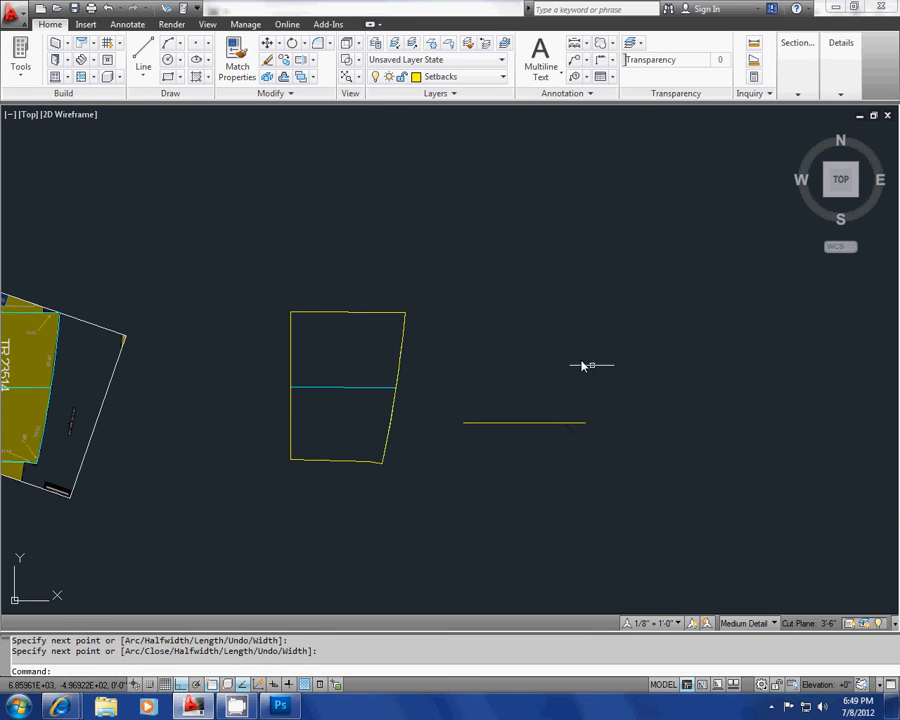
pyautogui.press('Return')
pyautogui.click(551, 343)
pyautogui.click(670, 343)
pyautogui.press('Return')
pyautogui.press('Return')
pyautogui.click(609, 275)
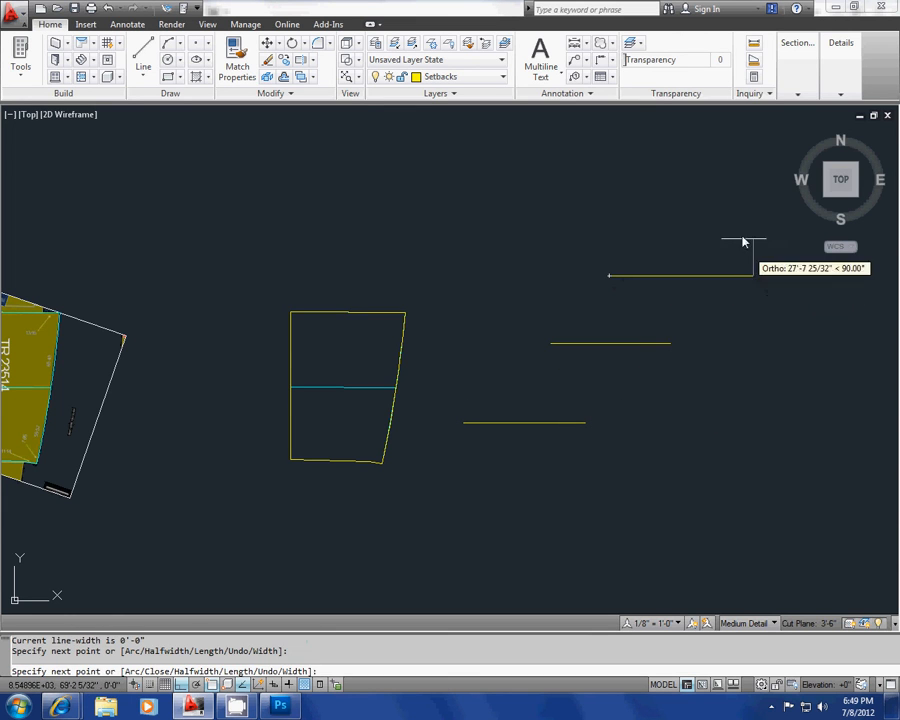
pyautogui.click(753, 275)
pyautogui.press('Escape')
pyautogui.press('Escape')
# Step: Erase the three practice polylines east of the copied site
pyautogui.click(638, 497)
pyautogui.click(534, 180)
pyautogui.press('Delete')
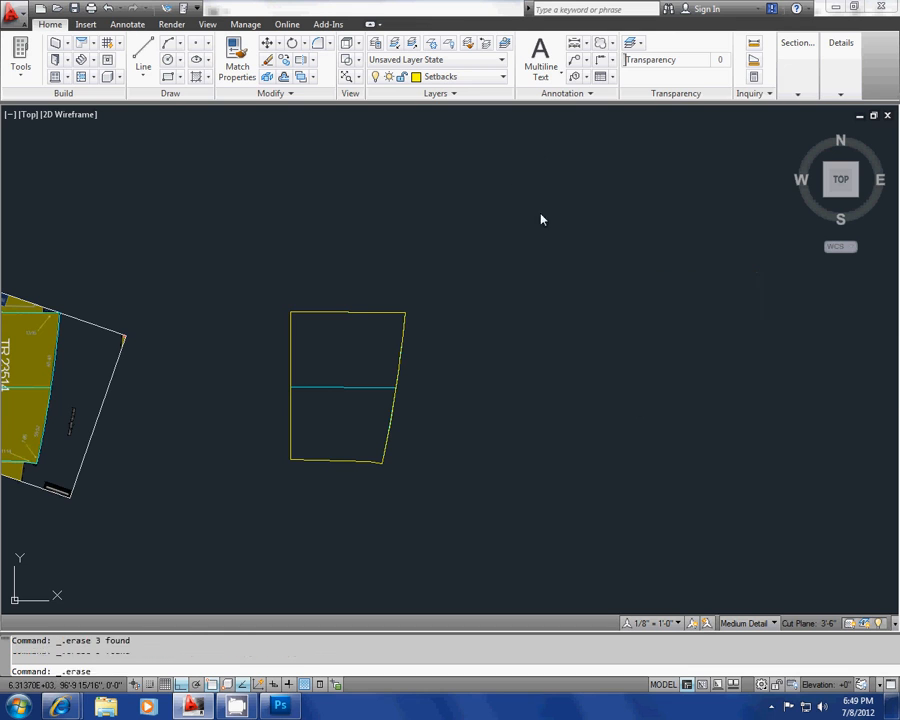
pyautogui.moveTo(439, 346); pyautogui.dragTo(468, 326, button='middle')
pyautogui.press('Escape')
pyautogui.press('Escape')
pyautogui.write('pl')
pyautogui.press('Return')
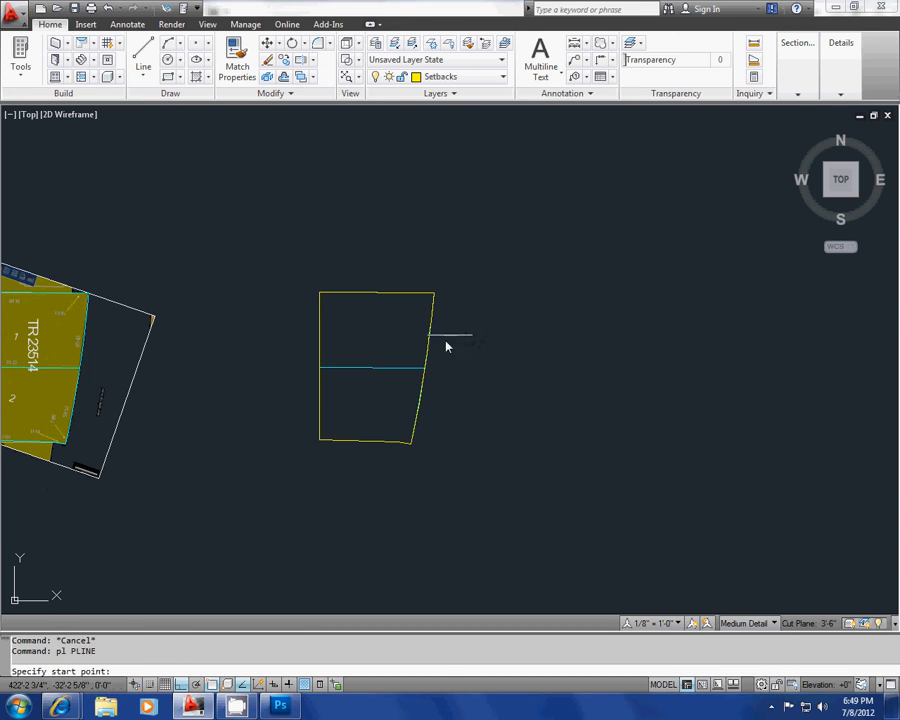
pyautogui.press('Escape')
pyautogui.press('Escape')
# Step: Erase the yellow arc lying over the copied site's curved east edge
pyautogui.scroll(3, 412, 330)
pyautogui.scroll(-1, 416, 345)
pyautogui.scroll(3, 422, 410)
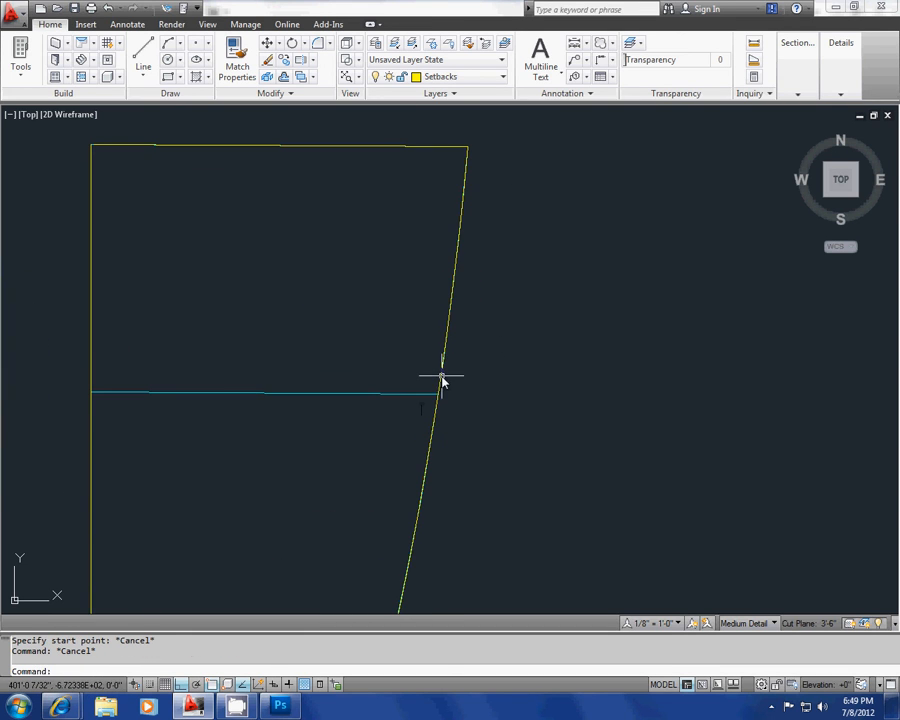
pyautogui.click(444, 378)
pyautogui.press('Escape')
pyautogui.click(442, 360)
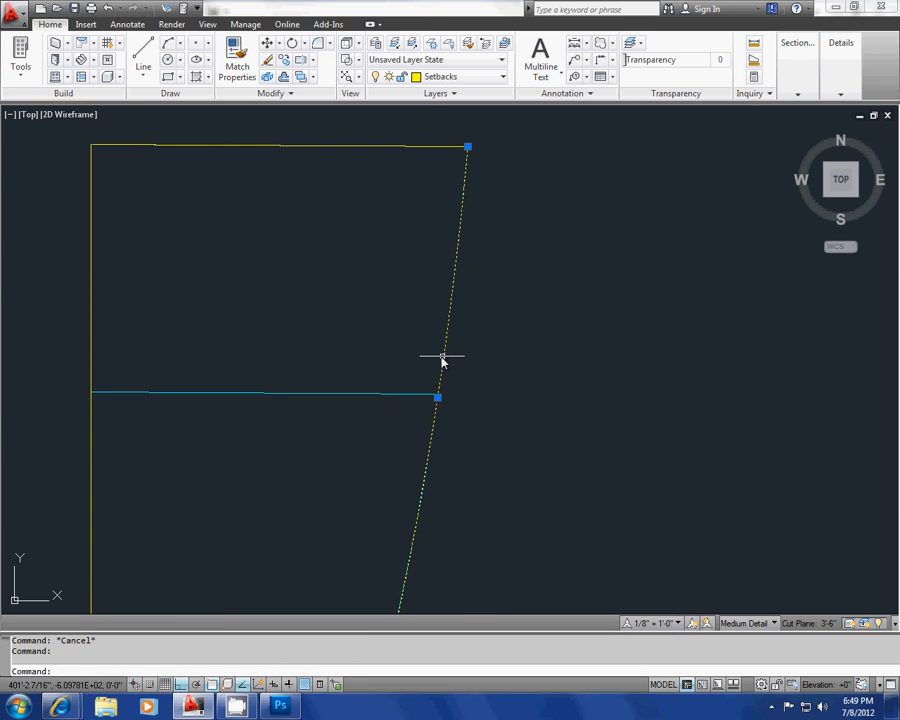
pyautogui.press('Escape')
pyautogui.click(446, 355)
pyautogui.press('Escape')
pyautogui.moveTo(440, 352); pyautogui.dragTo(444, 324, button='middle')
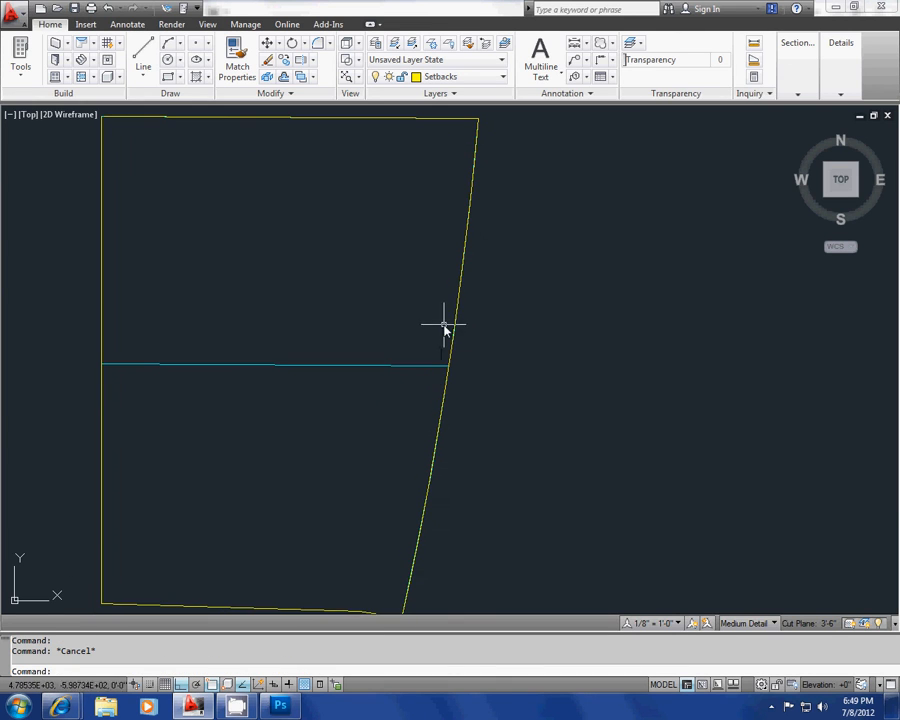
pyautogui.click(456, 306)
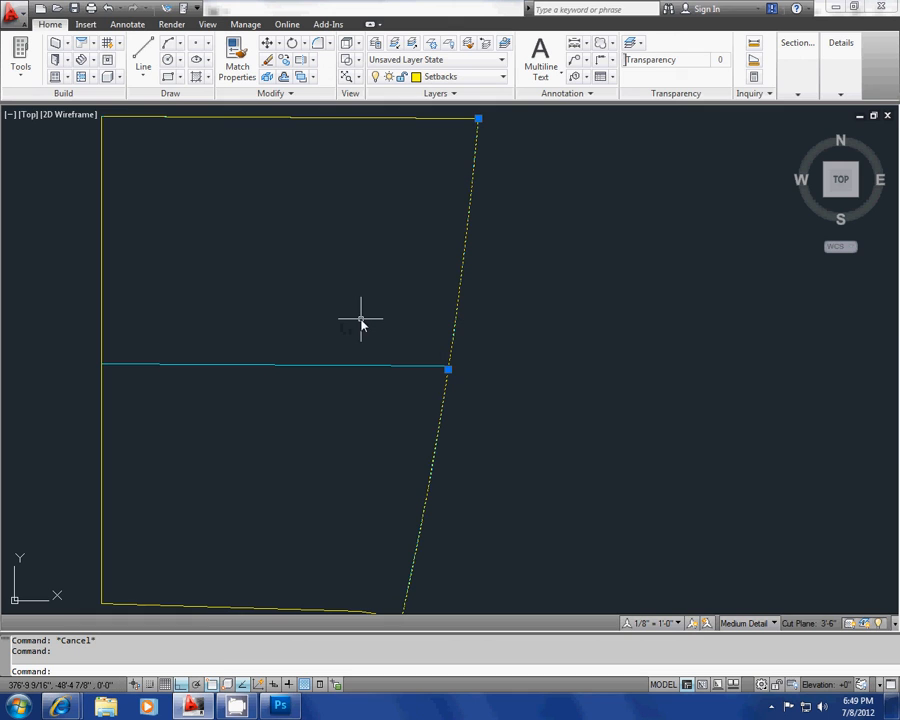
pyautogui.press('Delete')
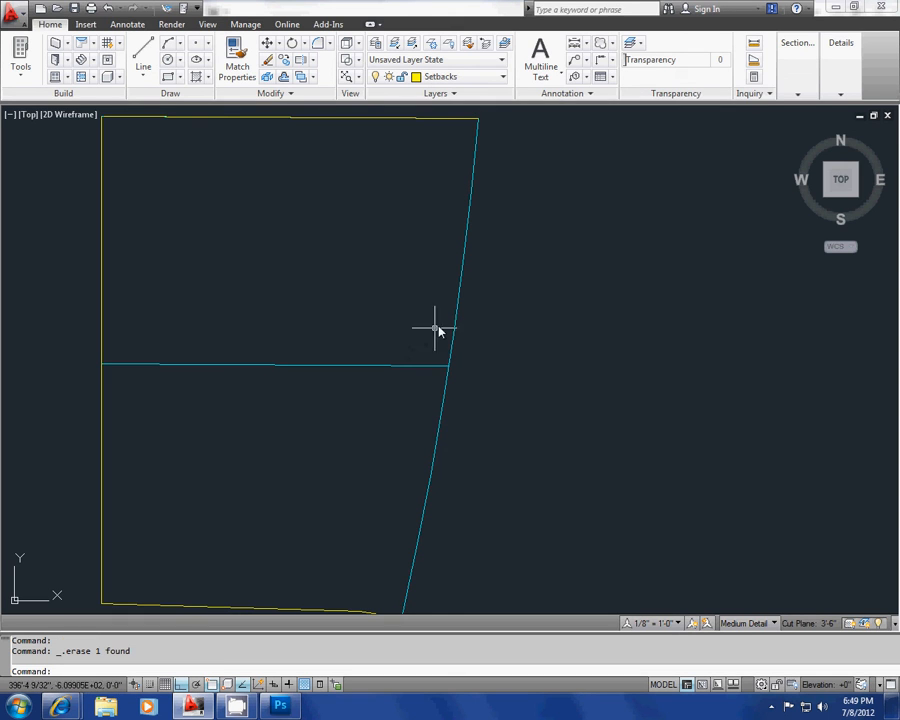
# Step: Stretch the copied site outline's east arc outward to the east by its midpoint
pyautogui.click(462, 311)
pyautogui.click(458, 352)
pyautogui.click(447, 367)
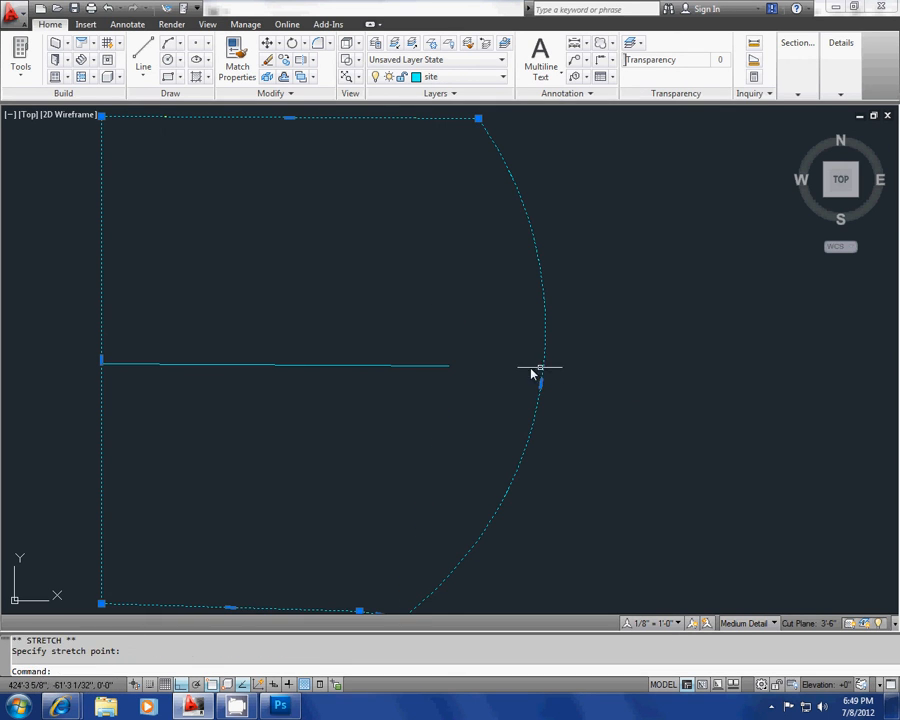
pyautogui.click(533, 370)
pyautogui.press('Escape')
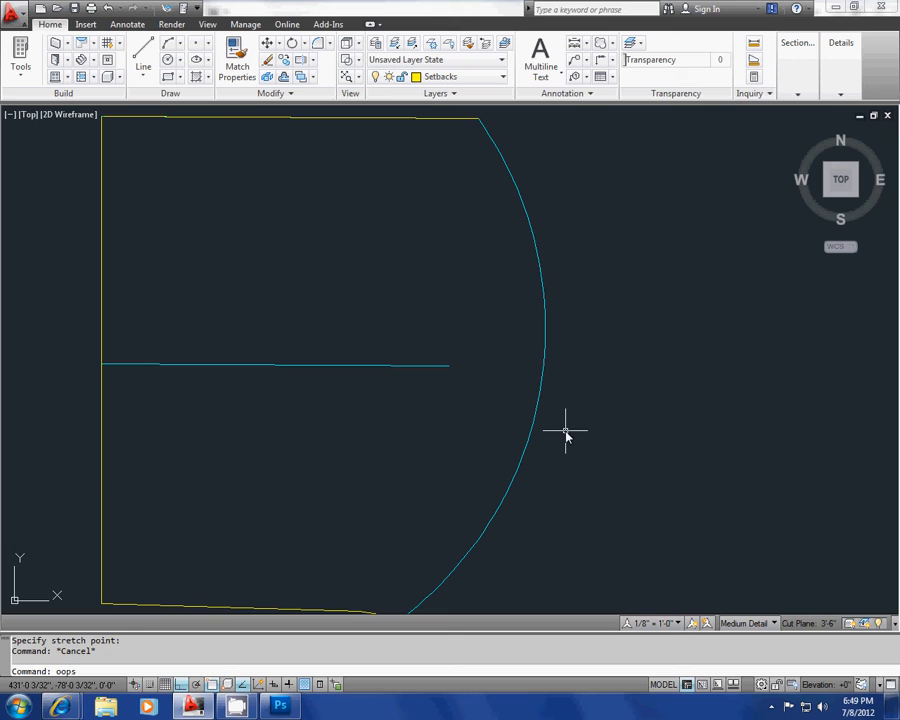
# Step: Restore the erased yellow arc with the OOPS command
pyautogui.write('oops')
pyautogui.press('Return')
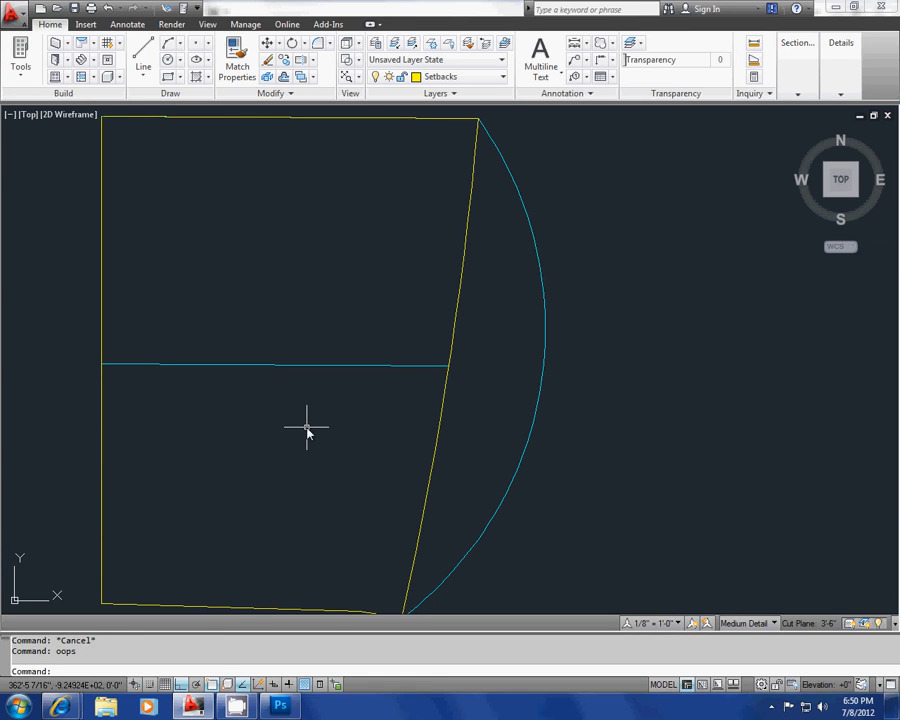
# Step: Undo the latest changes back through the east arc's stretch and the erasing of the yellow arc
pyautogui.moveTo(293, 430); pyautogui.dragTo(248, 418, button='middle')
pyautogui.hotkey('ctrl', 'z')
pyautogui.hotkey('ctrl', 'z')
pyautogui.hotkey('ctrl', 'z')
pyautogui.hotkey('ctrl', 'z')
pyautogui.hotkey('ctrl', 'z')
pyautogui.hotkey('ctrl', 'z')
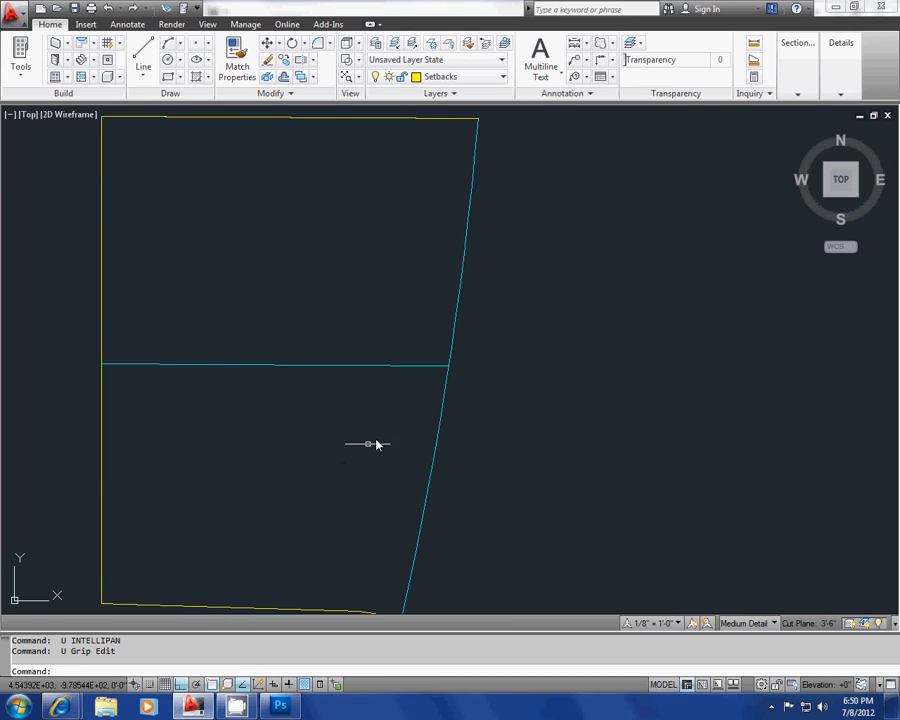
pyautogui.hotkey('ctrl', 'z')
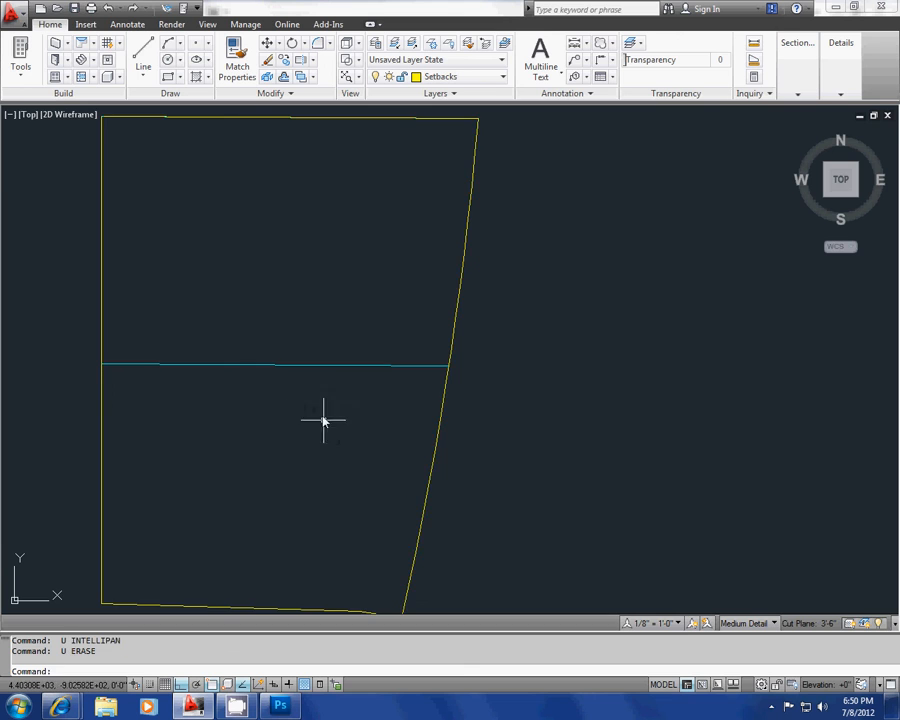
# Step: Move the yellow line along the copied site's north edge 5' south into the site
pyautogui.scroll(-2, 320, 414)
pyautogui.scroll(1, 300, 390)
pyautogui.press('Escape')
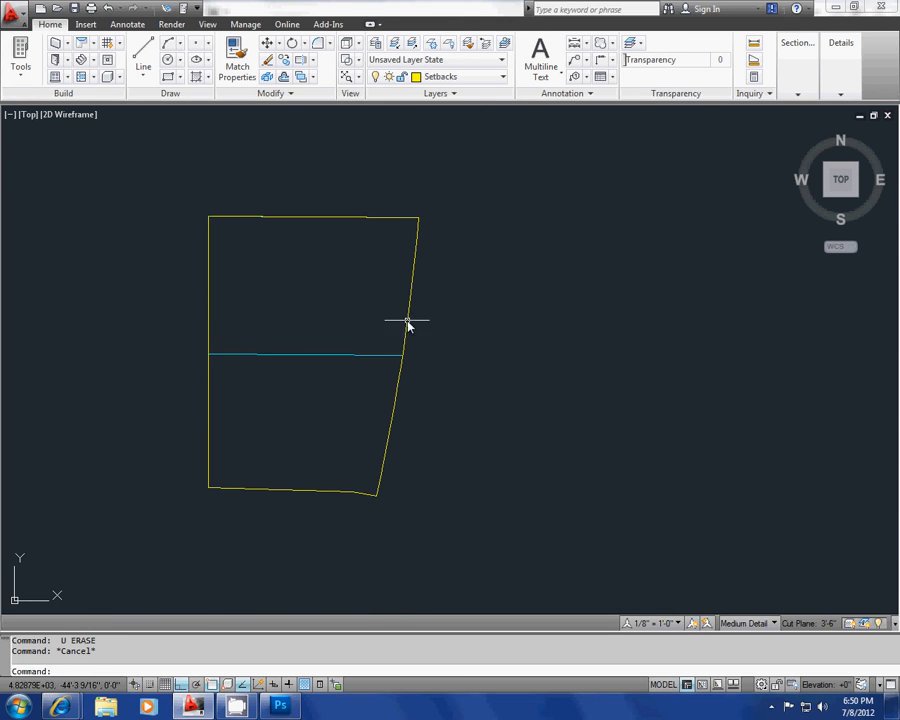
pyautogui.click(295, 225)
pyautogui.press('Escape')
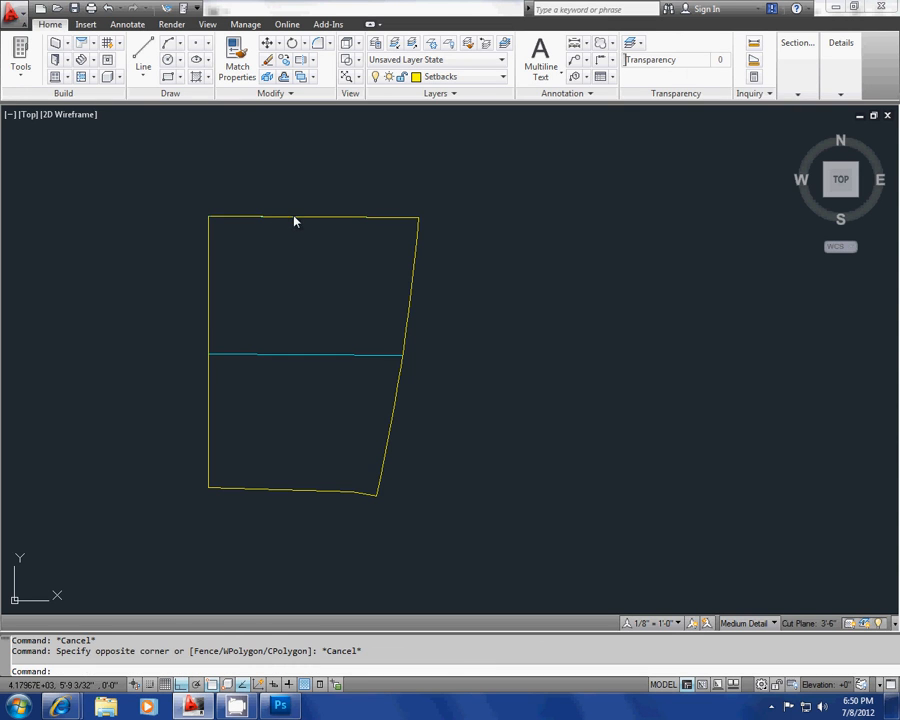
pyautogui.click(295, 218)
pyautogui.moveTo(308, 286); pyautogui.dragTo(305, 261, button='middle')
pyautogui.write('m')
pyautogui.press('Return')
pyautogui.click(463, 255)
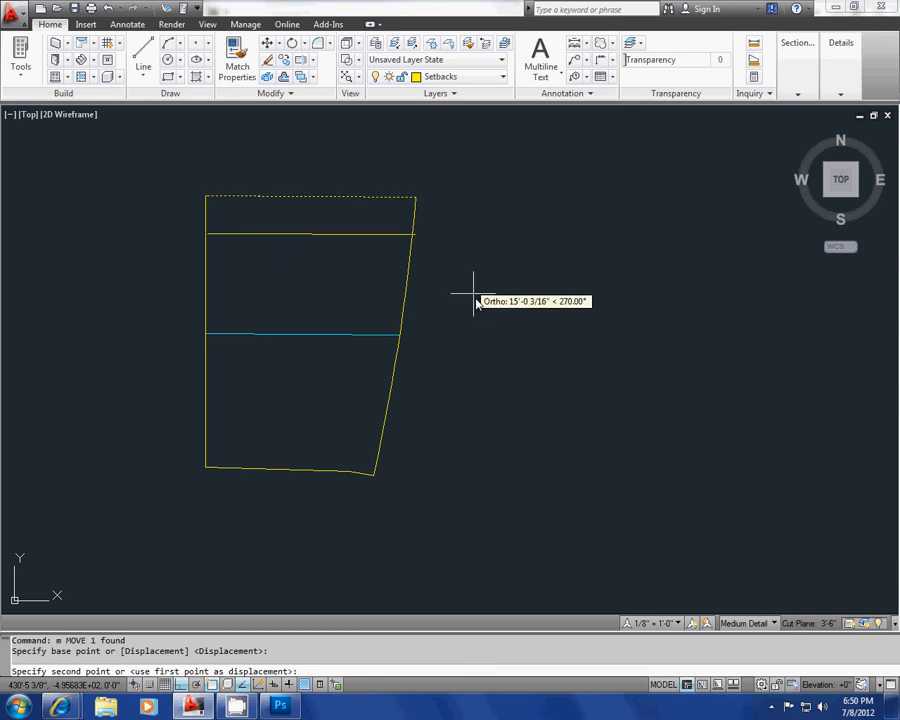
pyautogui.write('5')
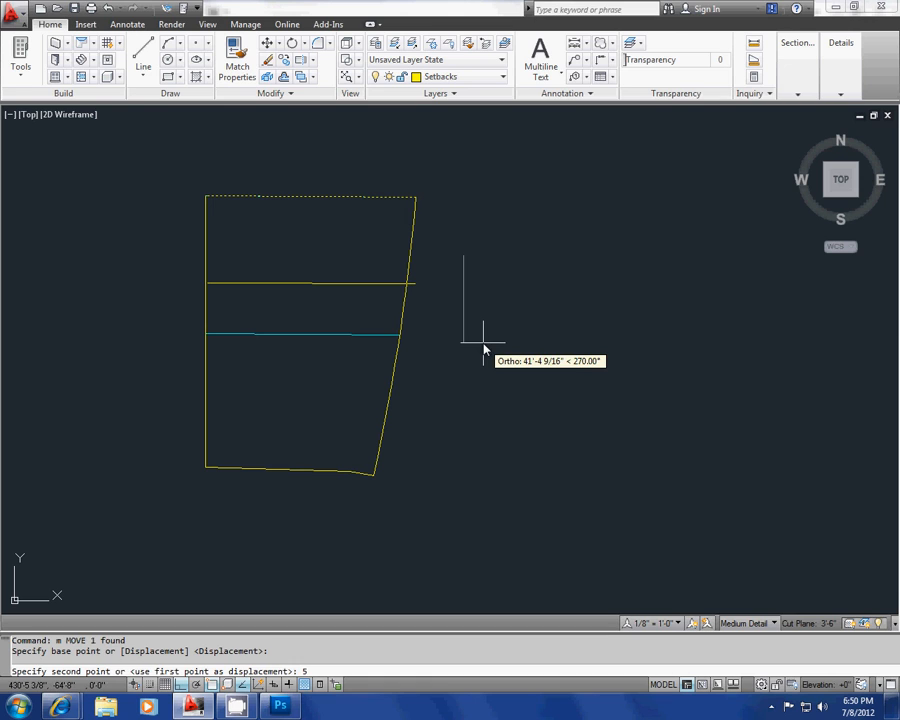
pyautogui.write("'")
pyautogui.press('Return')
pyautogui.press('Escape')
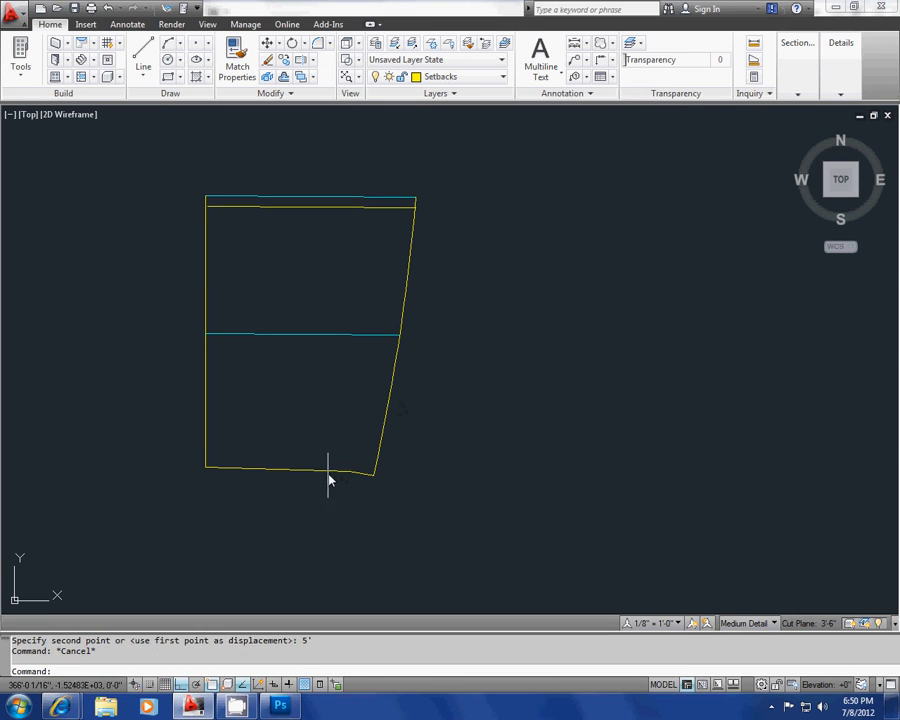
# Step: Offset the yellow polyline along the copied site's south edge 5' north into the site
pyautogui.click(330, 470)
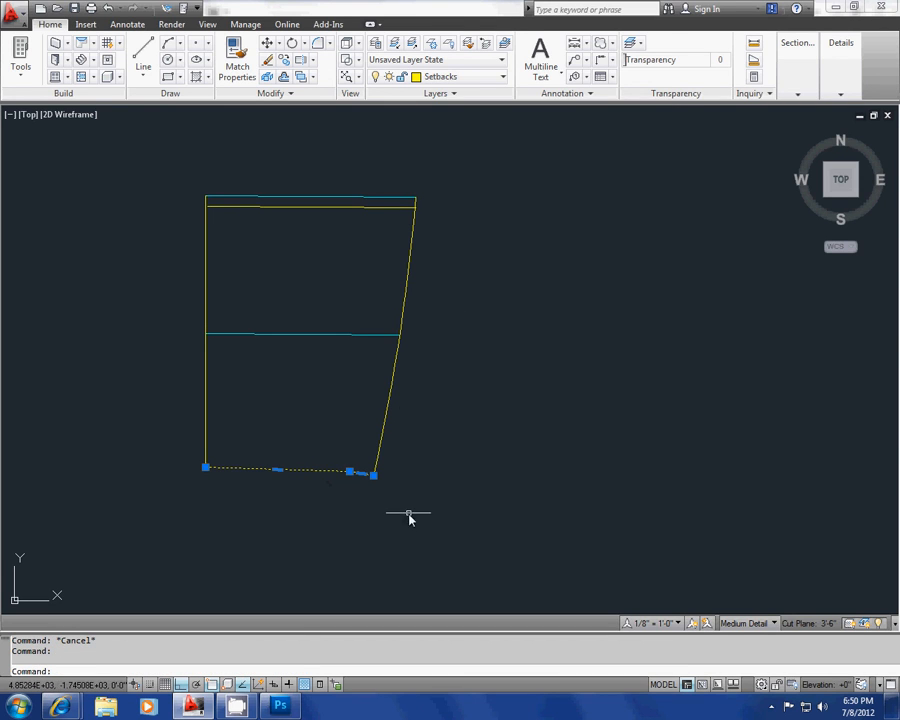
pyautogui.press('Escape')
pyautogui.moveTo(422, 516); pyautogui.dragTo(424, 492, button='middle')
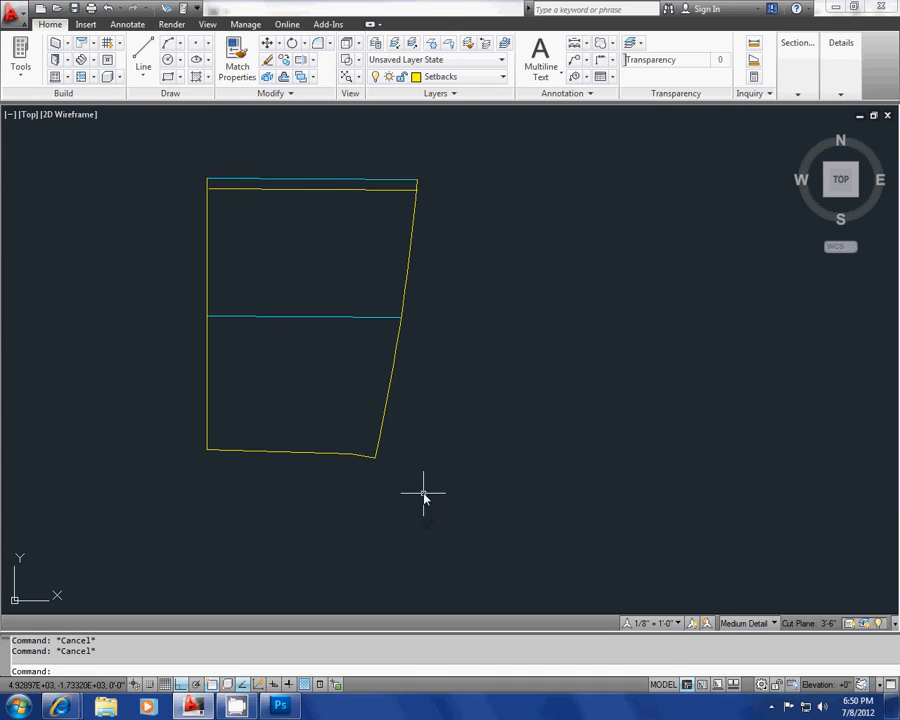
pyautogui.write('o')
pyautogui.press('Return')
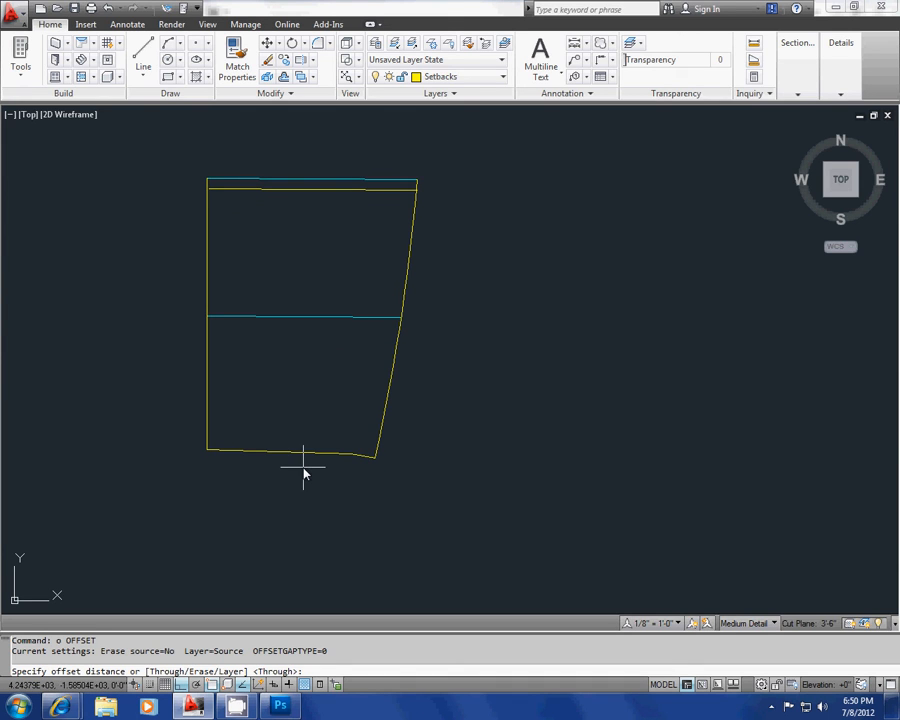
pyautogui.write("5'")
pyautogui.press('Return')
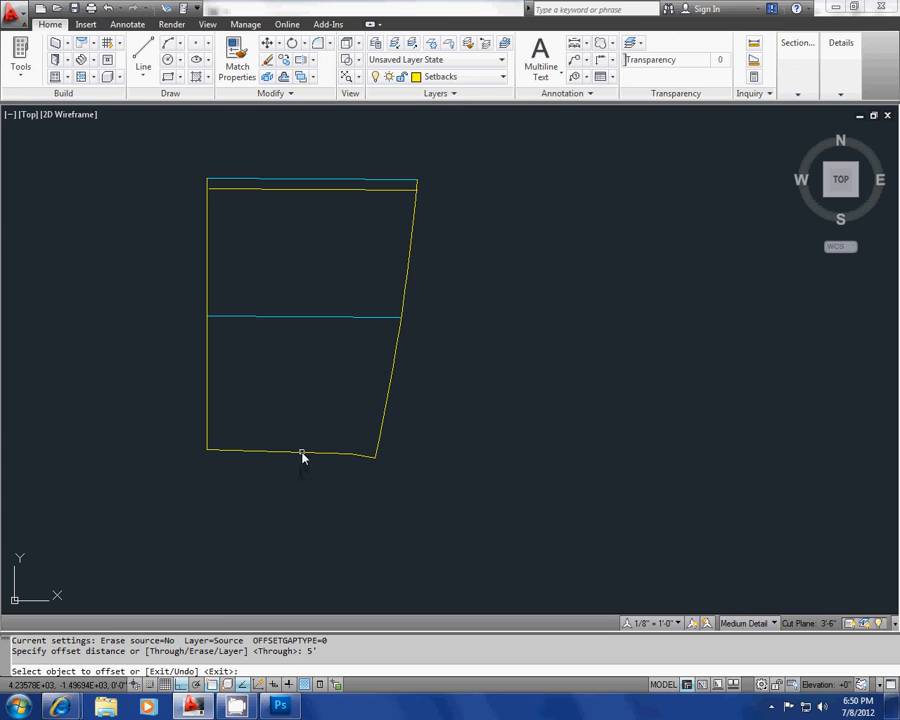
pyautogui.scroll(2, 302, 455)
pyautogui.click(303, 455)
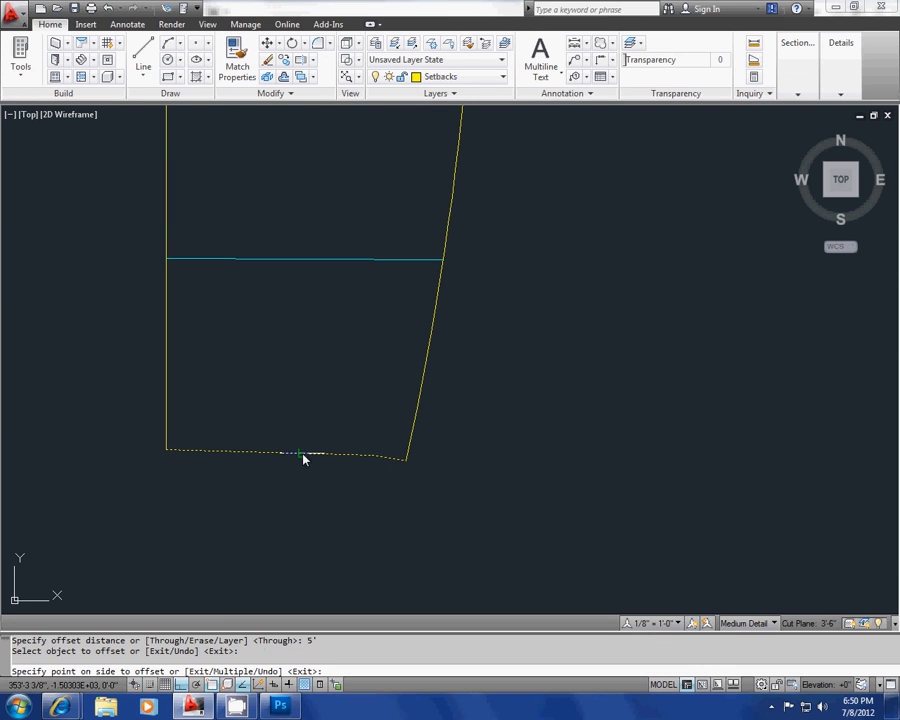
pyautogui.click(305, 426)
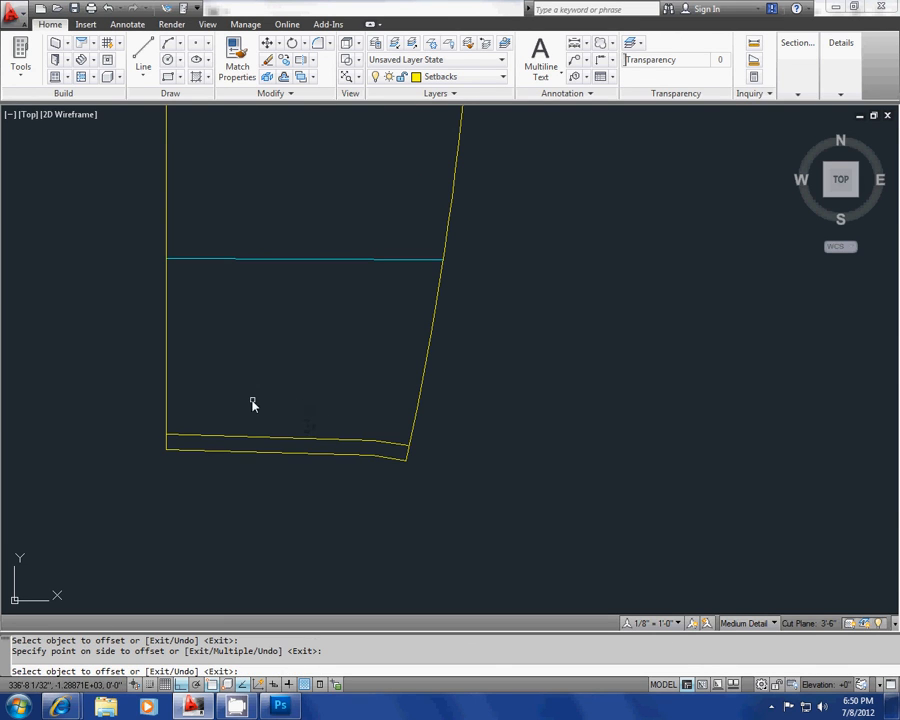
pyautogui.scroll(-1, 347, 439)
pyautogui.scroll(3, 383, 453)
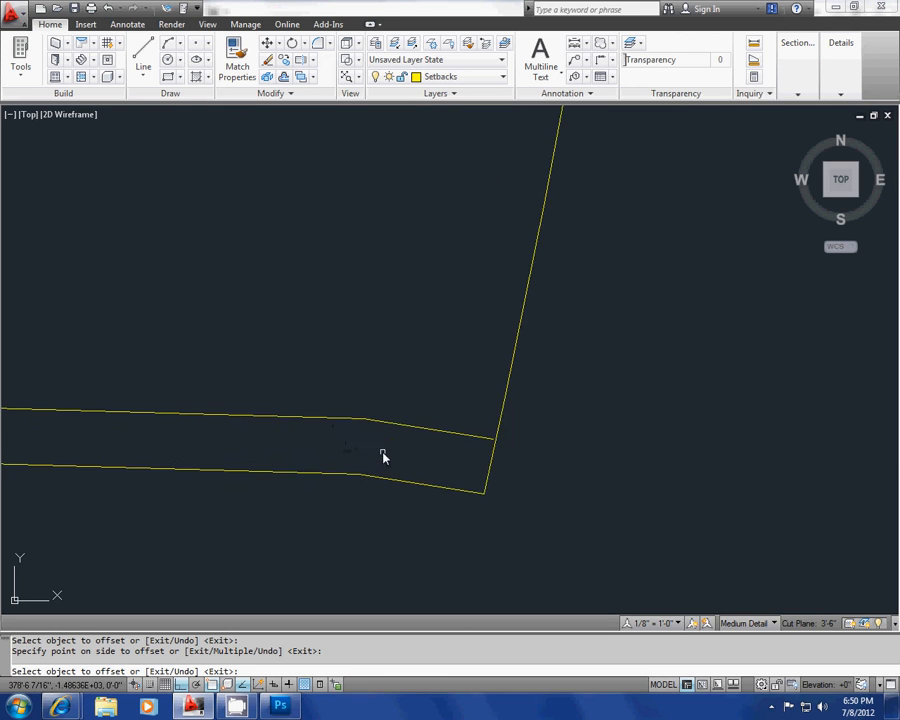
pyautogui.scroll(-4, 390, 454)
pyautogui.scroll(3, 300, 388)
pyautogui.press('Escape')
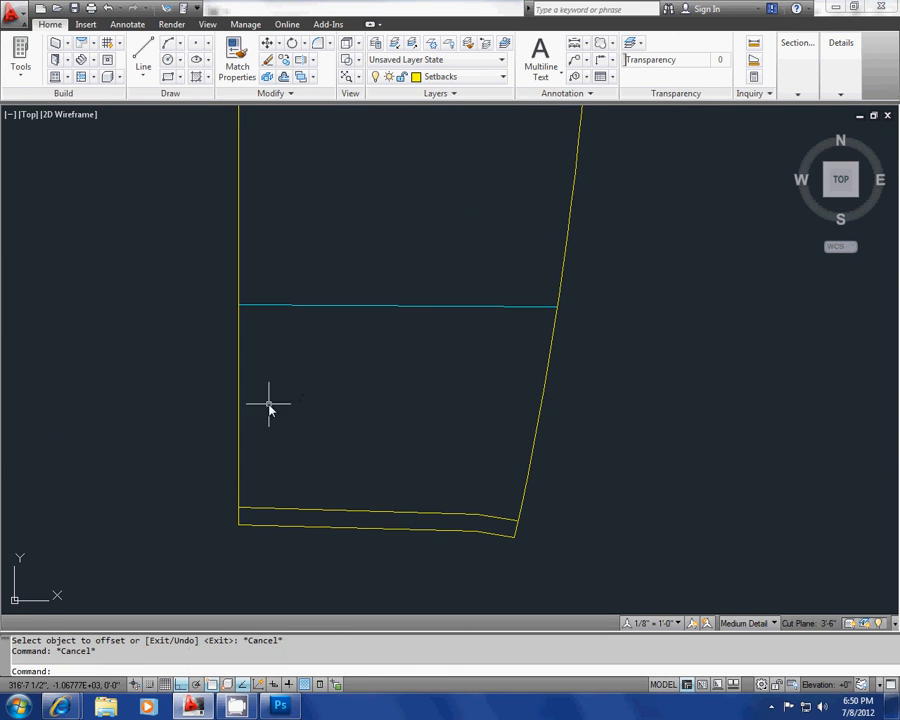
# Step: Offset the yellow line along the copied site's west edge 15' east into the site
pyautogui.moveTo(268, 406); pyautogui.dragTo(282, 380, button='middle')
pyautogui.write('o')
pyautogui.press('Return')
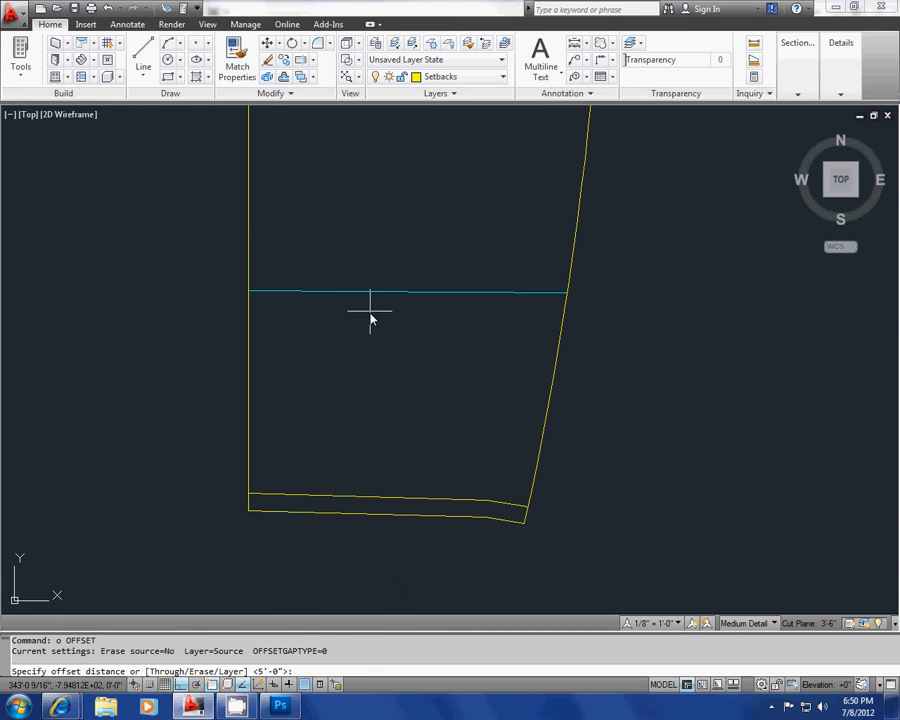
pyautogui.moveTo(372, 311); pyautogui.dragTo(338, 351, button='middle')
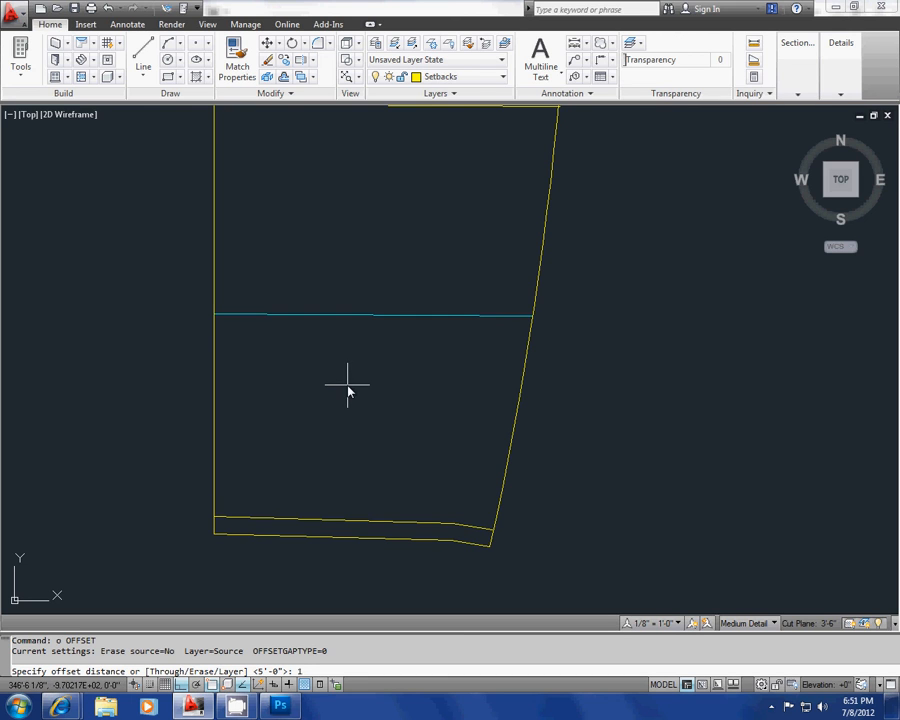
pyautogui.write("'")
pyautogui.press('Return')
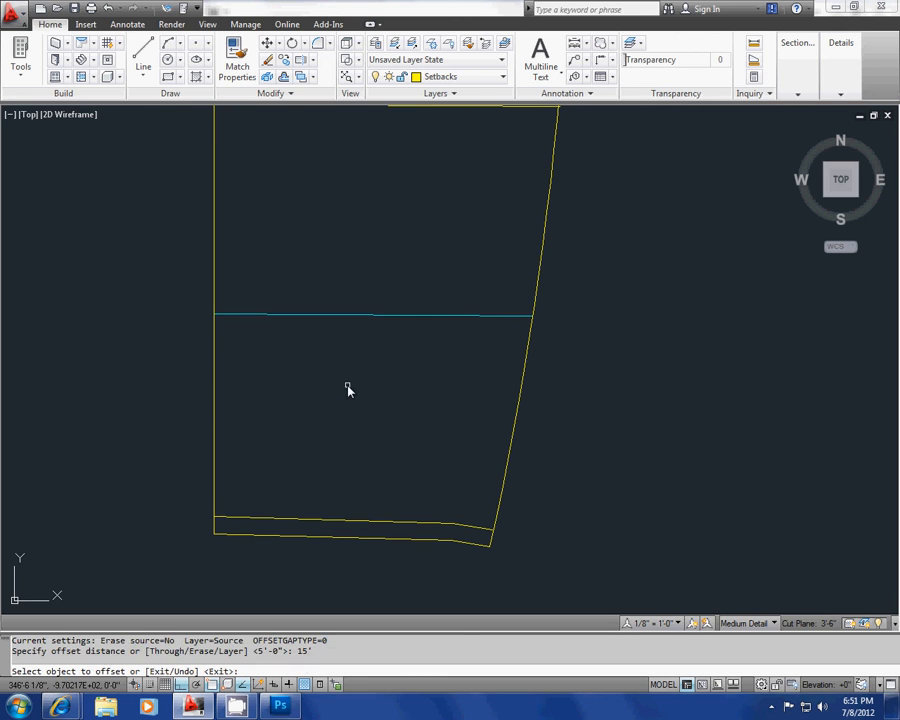
pyautogui.click(215, 385)
pyautogui.click(266, 385)
pyautogui.press('Escape')
# Step: Try offsetting the yellow arc along the curved east edge 1'-6" into the site
pyautogui.moveTo(452, 371); pyautogui.dragTo(345, 390, button='middle')
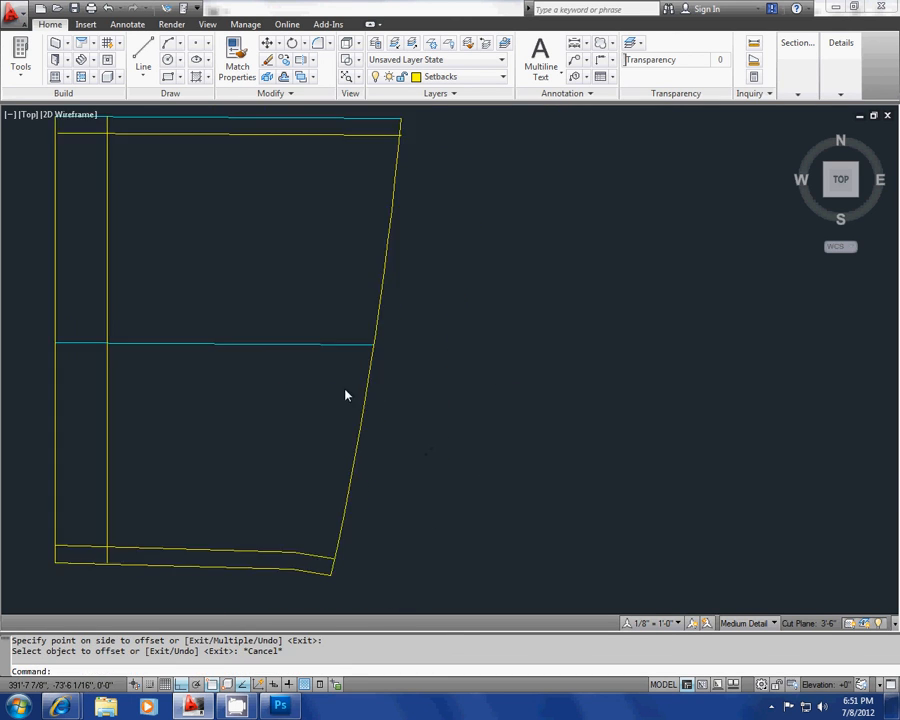
pyautogui.press('Return')
pyautogui.press('Escape')
pyautogui.press('Escape')
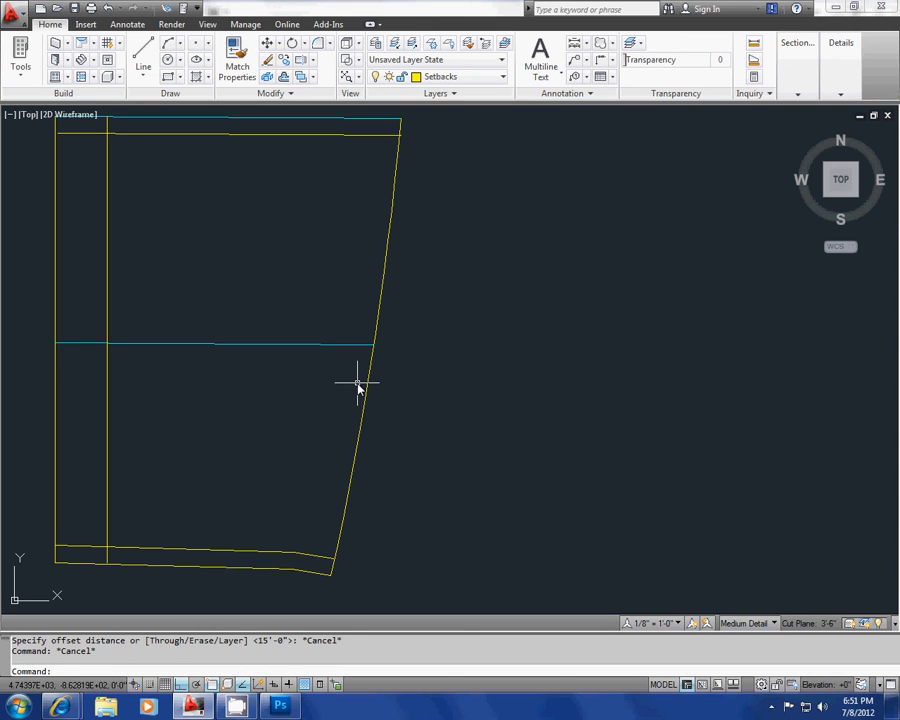
pyautogui.write('o')
pyautogui.press('Return')
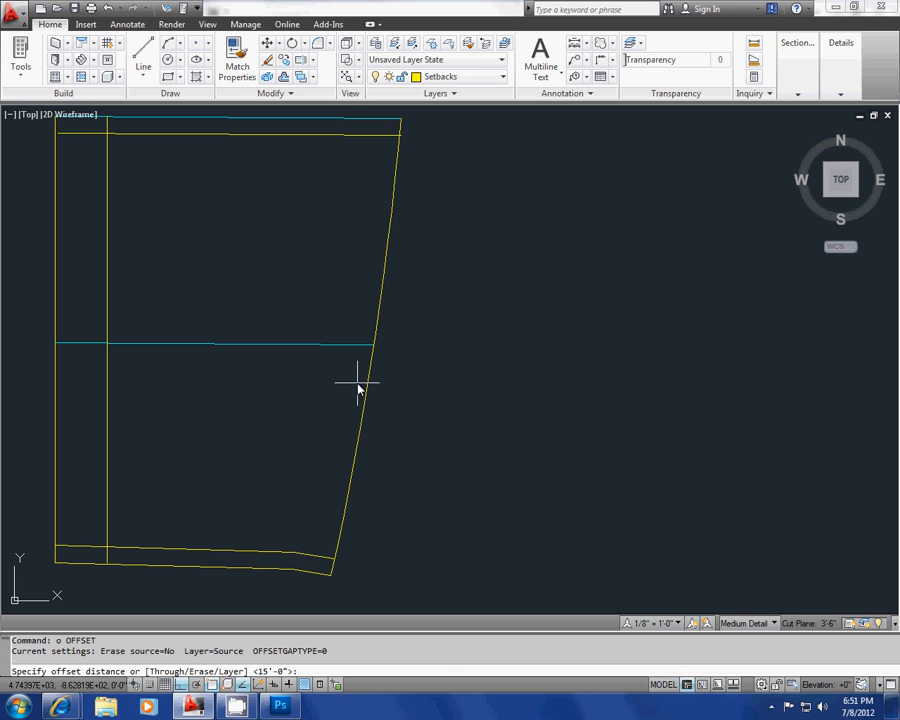
pyautogui.press('Return')
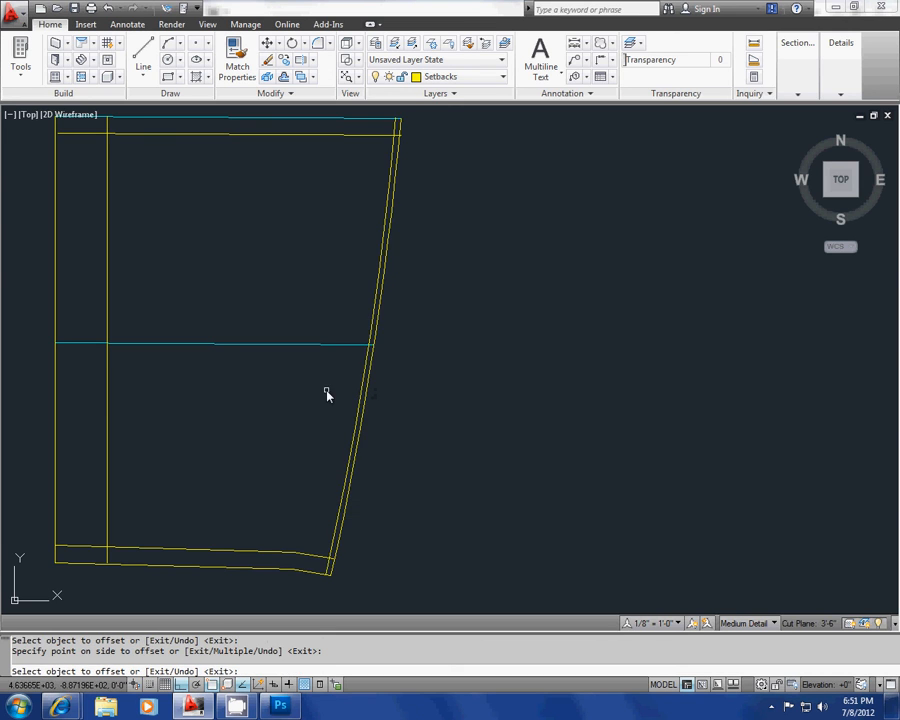
pyautogui.click(327, 395)
pyautogui.press('Escape')
# Step: Undo the 1'-6" offset of the curved east edge
pyautogui.write('o')
pyautogui.press('Return')
pyautogui.press('Escape')
pyautogui.write('u')
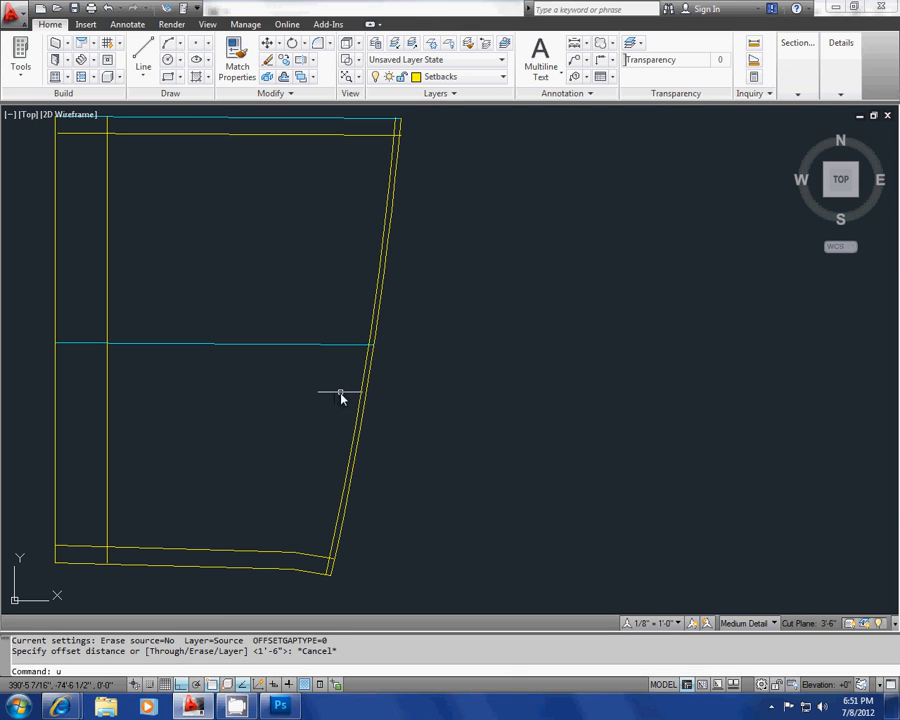
pyautogui.press('Return')
# Step: Offset the yellow arc along the curved east edge 18' west into the site
pyautogui.press('Return')
pyautogui.moveTo(362, 412); pyautogui.dragTo(360, 398, button='middle')
pyautogui.write('o')
pyautogui.press('Return')
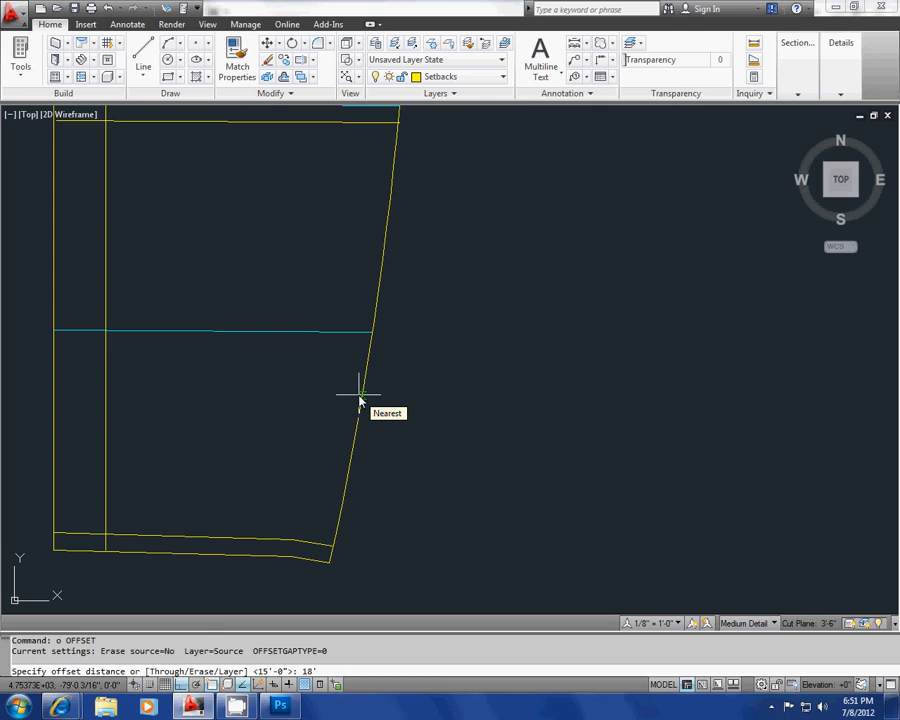
pyautogui.press('Return')
pyautogui.click(370, 349)
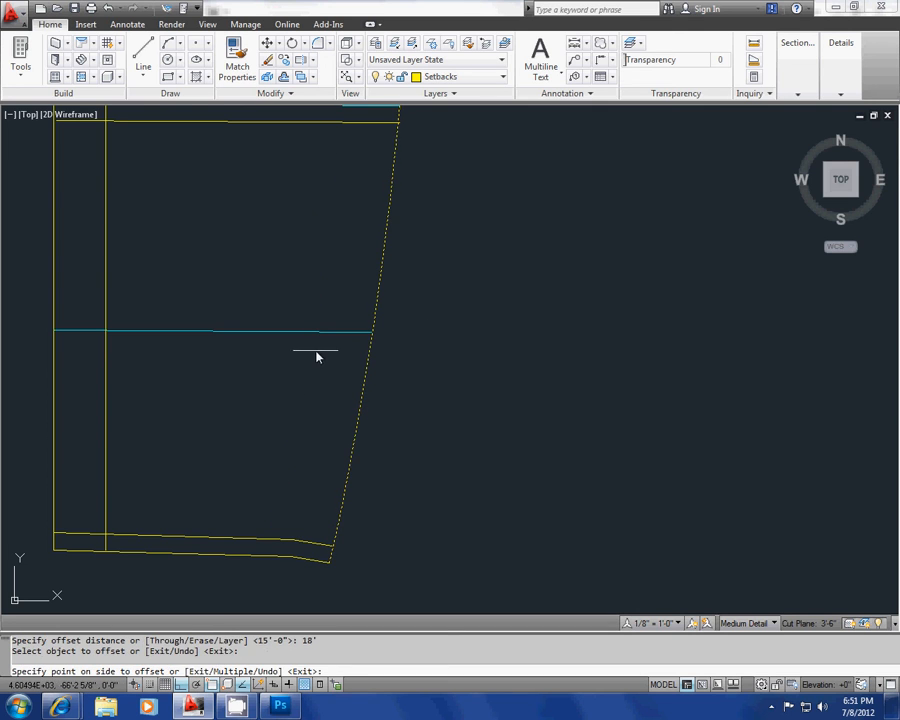
pyautogui.click(263, 416)
pyautogui.scroll(-2, 241, 436)
pyautogui.scroll(3, 157, 437)
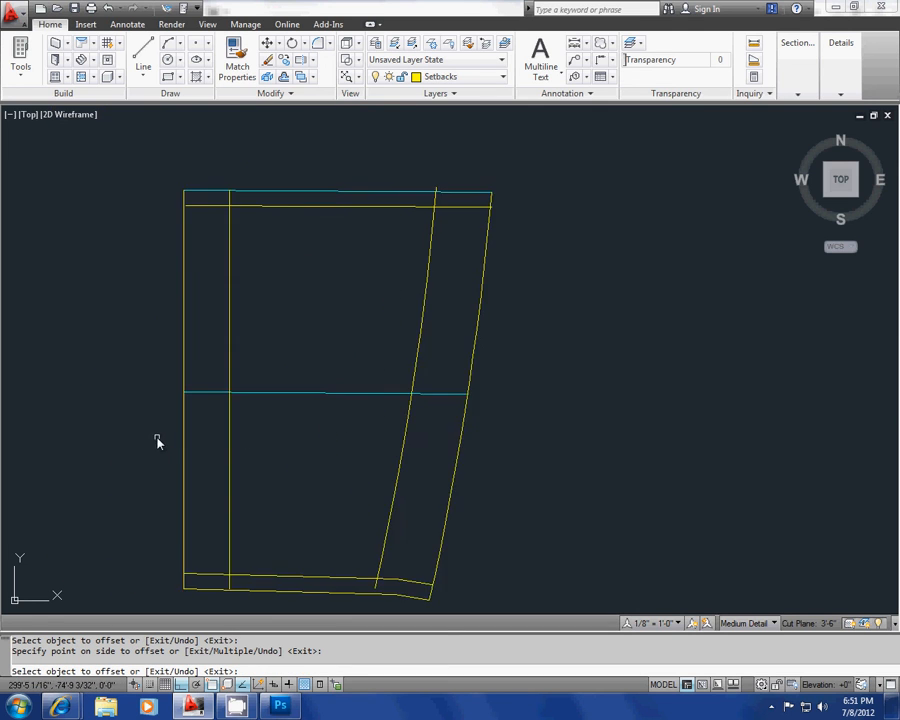
pyautogui.press('Escape')
pyautogui.press('Escape')
# Step: Erase the original yellow west line and east arc lying over the copied site outline
pyautogui.scroll(-3, 251, 406)
pyautogui.scroll(2, 231, 347)
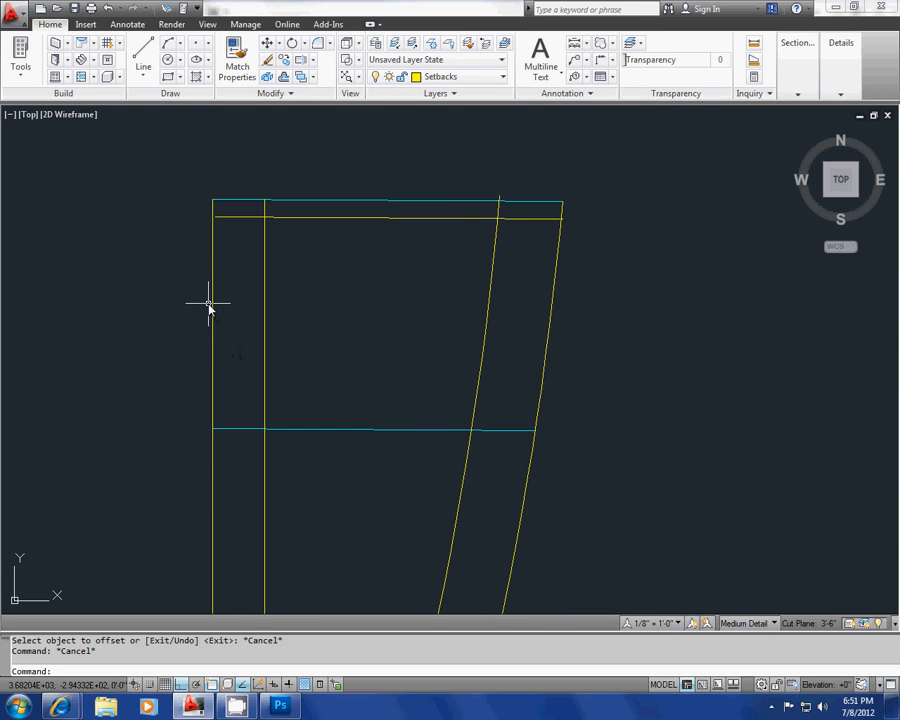
pyautogui.click(211, 300)
pyautogui.press('Delete')
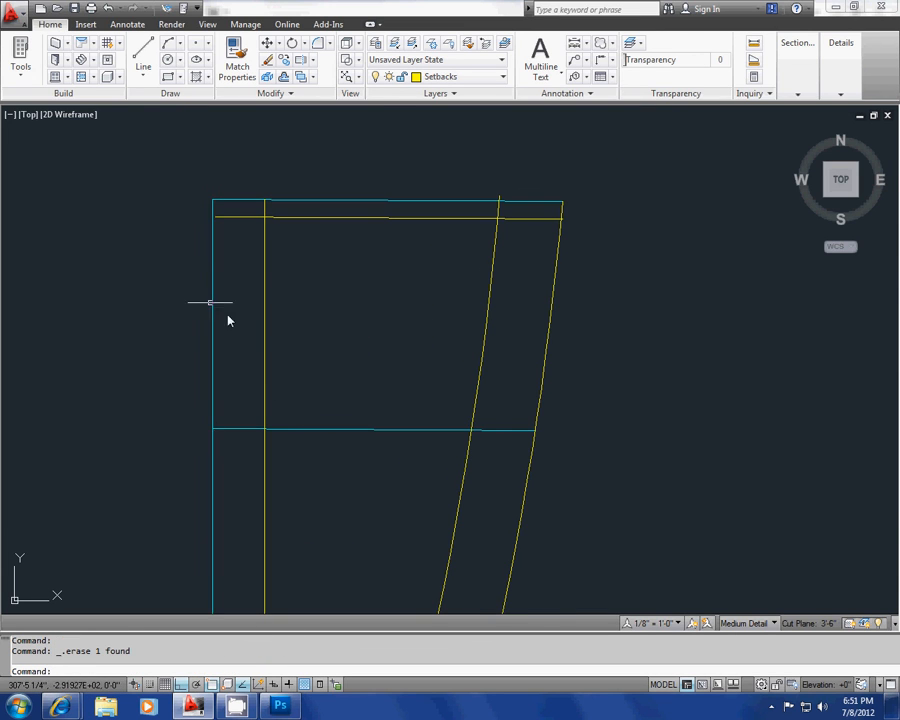
pyautogui.moveTo(302, 381); pyautogui.dragTo(264, 311, button='middle')
pyautogui.click(507, 276)
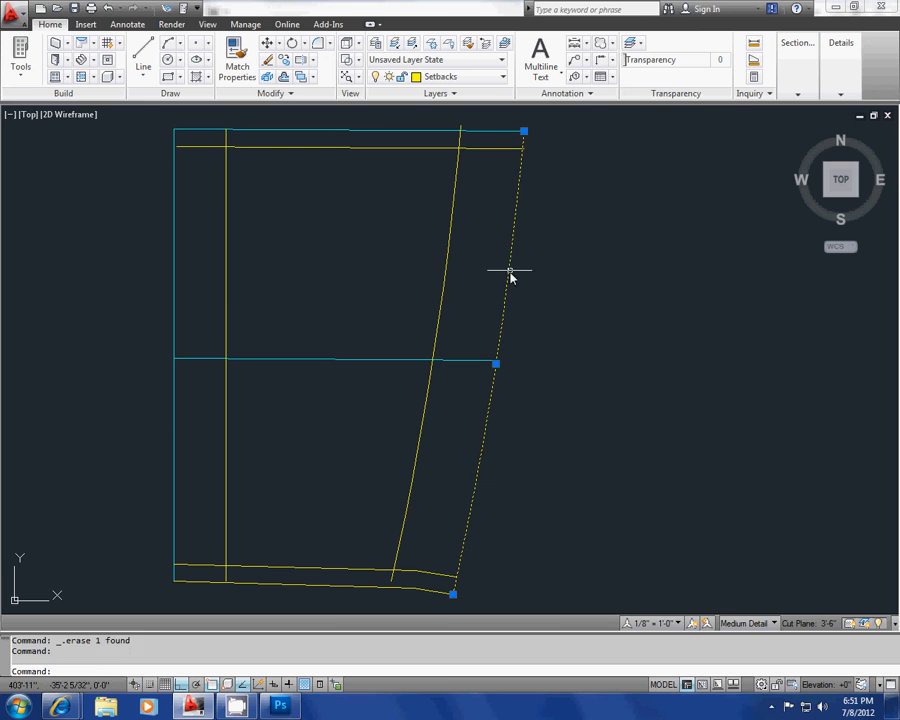
pyautogui.press('Delete')
# Step: Extend the lower end of the east setback arc to the south property line
pyautogui.moveTo(450, 459); pyautogui.dragTo(458, 374, button='middle')
pyautogui.scroll(6, 418, 510)
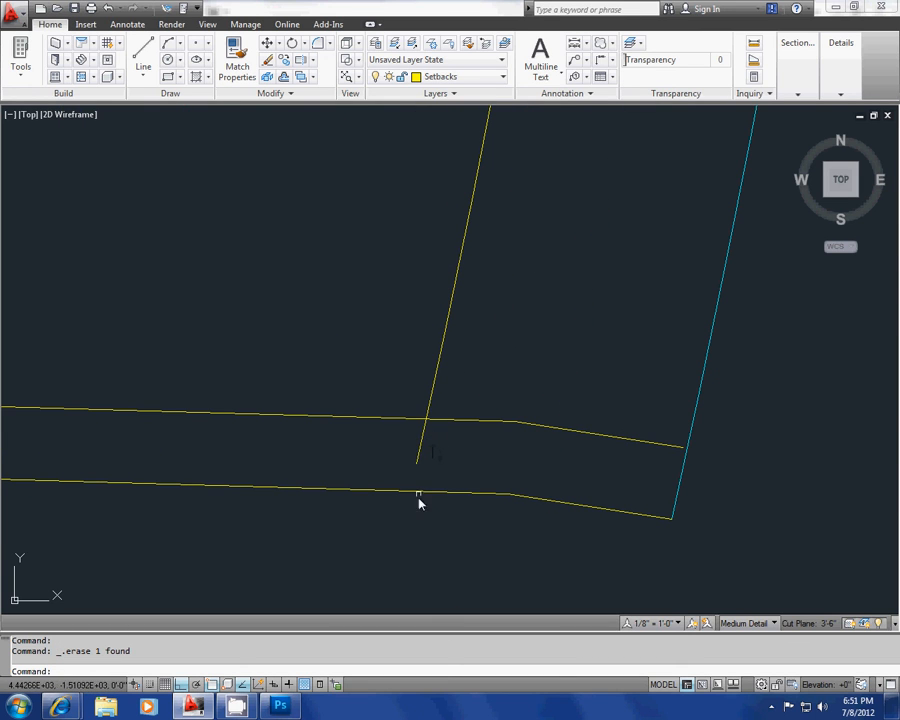
pyautogui.scroll(-7, 420, 495)
pyautogui.scroll(7, 416, 476)
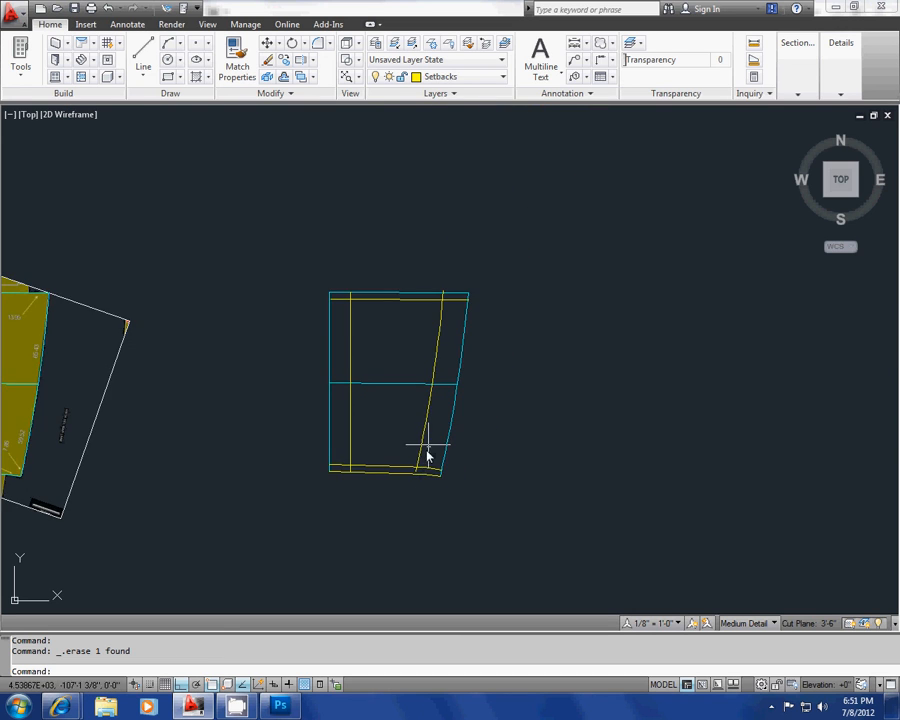
pyautogui.press('Escape')
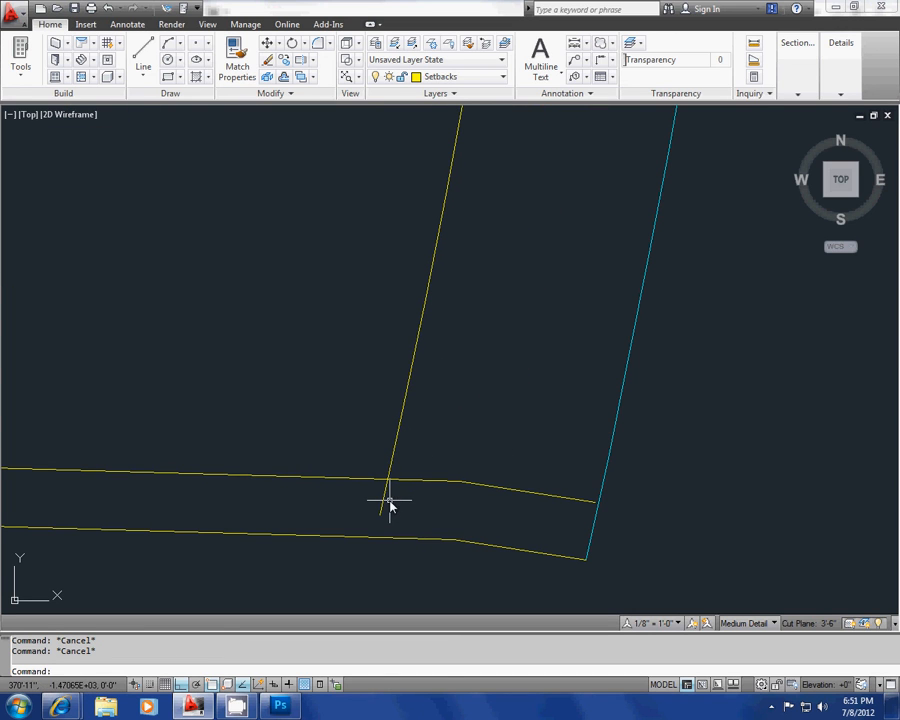
pyautogui.moveTo(390, 507); pyautogui.dragTo(460, 460, button='middle')
pyautogui.scroll(-4, 460, 462)
pyautogui.scroll(2, 460, 470)
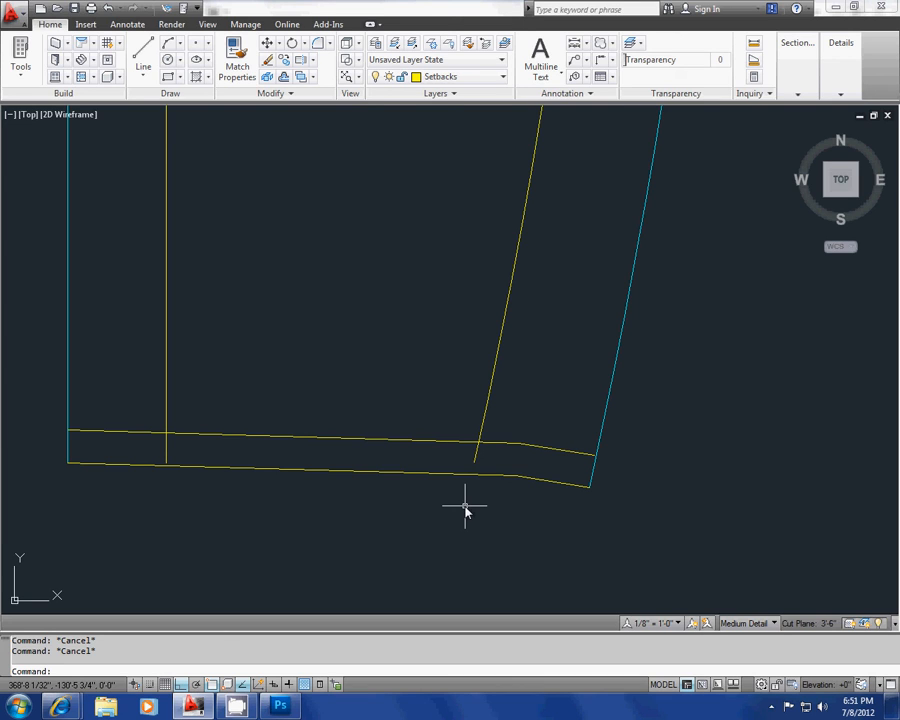
pyautogui.press('Return')
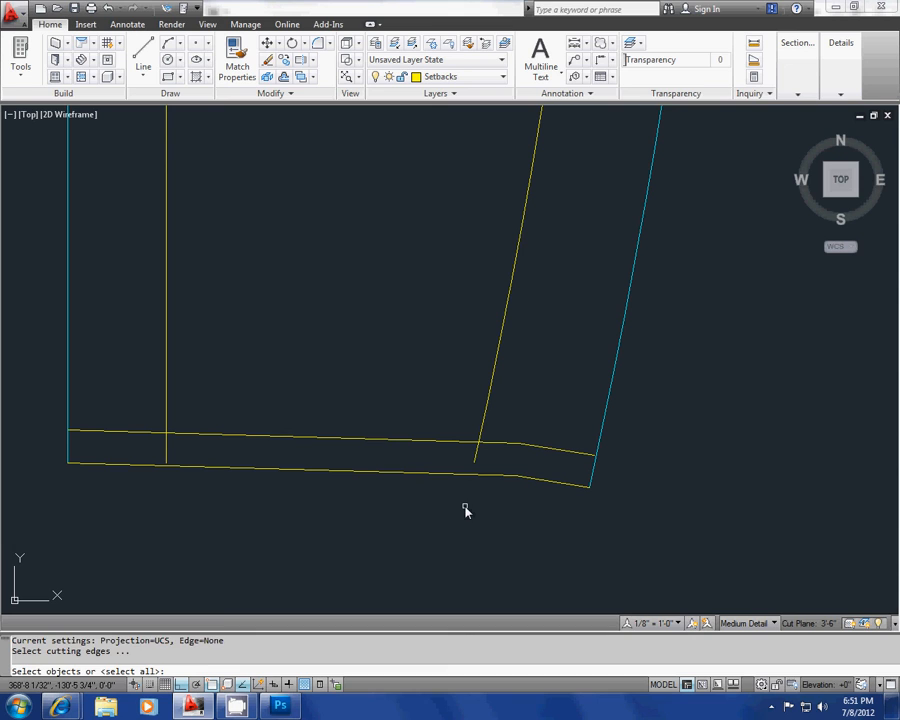
pyautogui.press('Return')
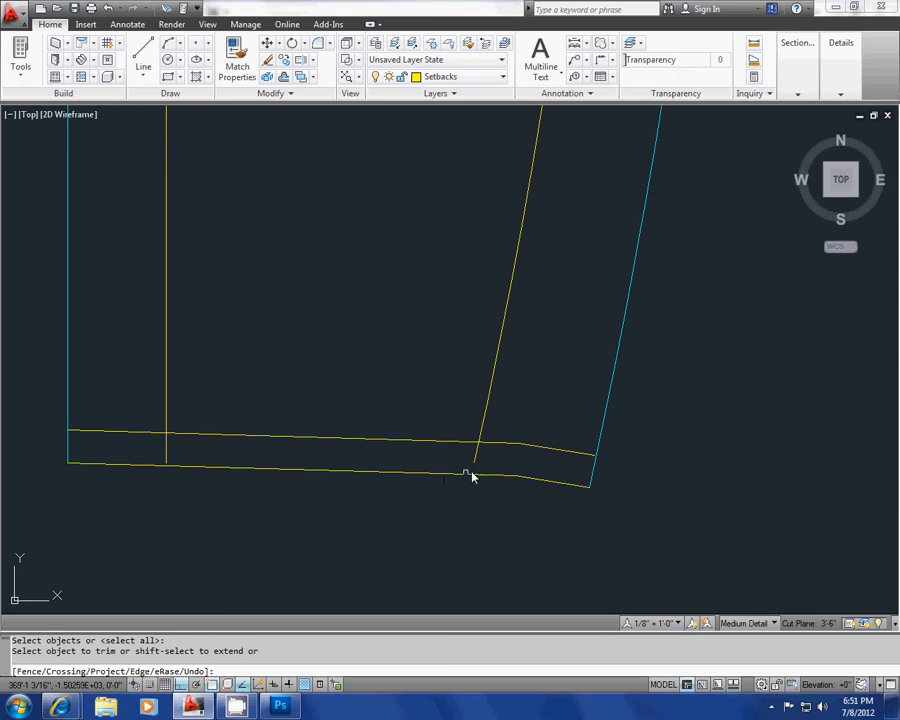
pyautogui.keyDown('shift'); pyautogui.click(476, 458); pyautogui.keyUp('shift')
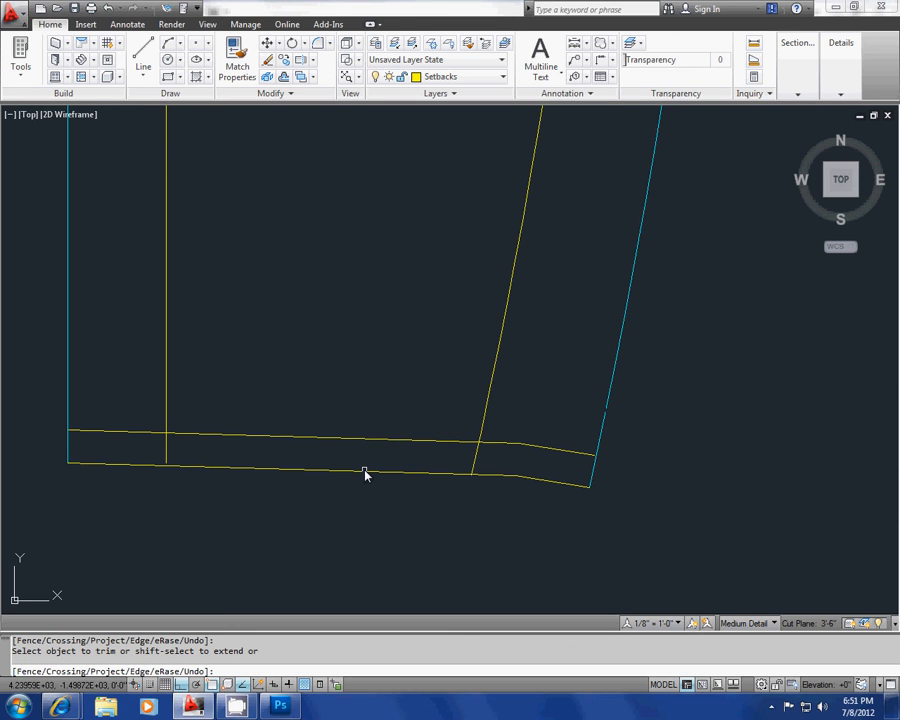
# Step: Extend the lower end of the west setback line to the south property line
pyautogui.scroll(-2, 364, 474)
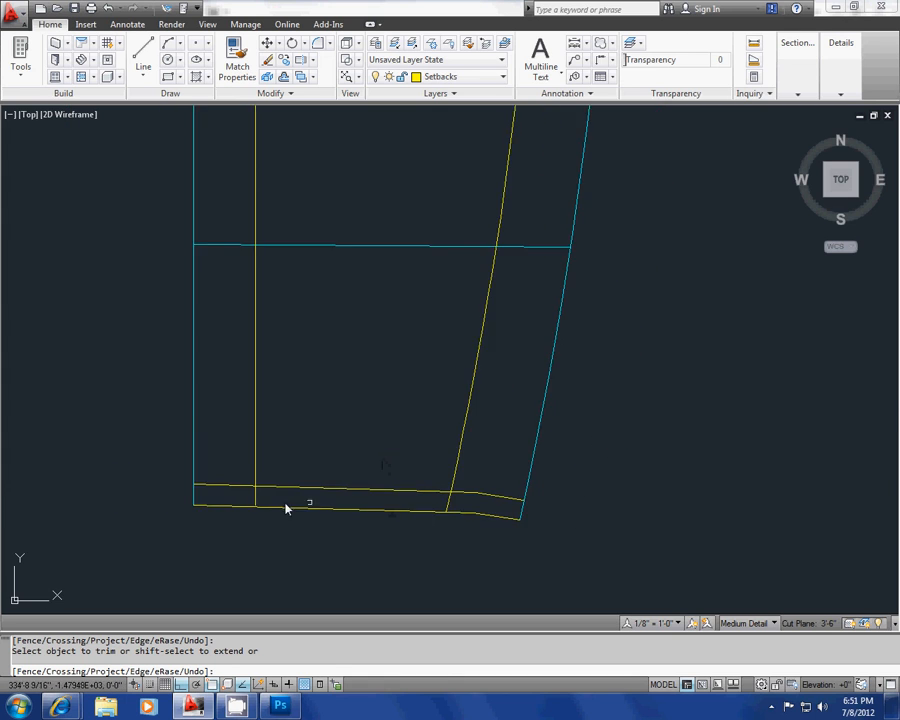
pyautogui.scroll(5, 284, 504)
pyautogui.click(200, 470)
pyautogui.scroll(-4, 280, 450)
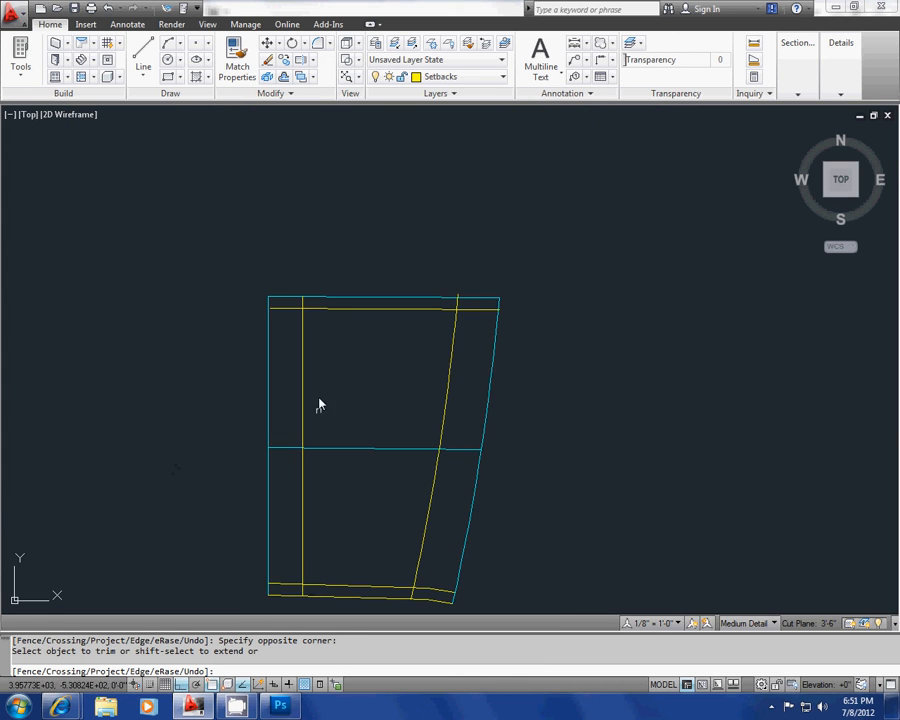
# Step: Trim the upper end of the east setback arc that overshoots the north property line
pyautogui.scroll(6, 295, 253)
pyautogui.scroll(-3, 314, 290)
pyautogui.scroll(2, 303, 331)
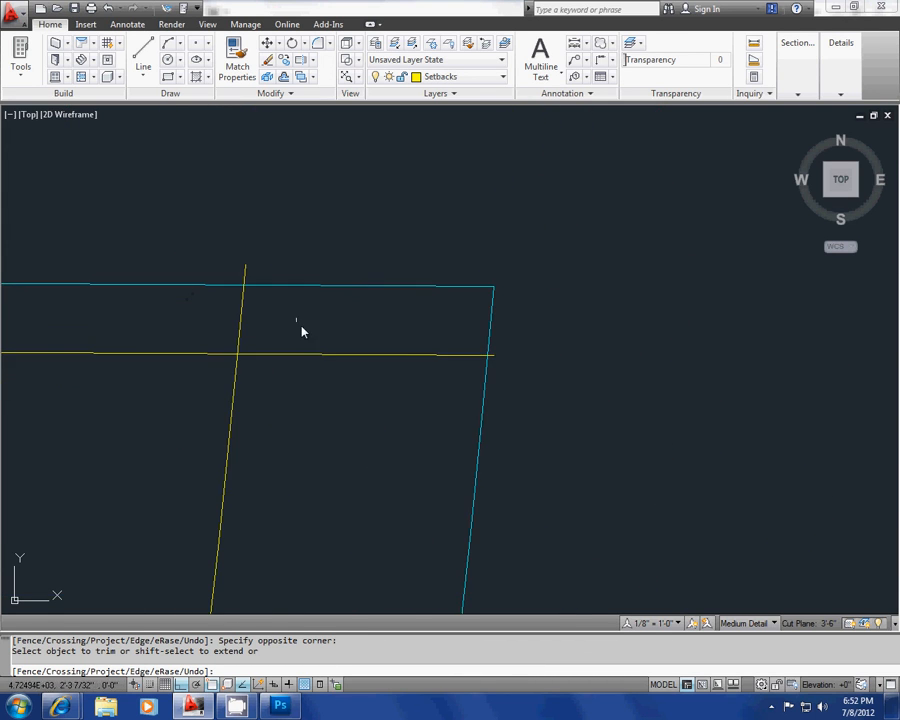
pyautogui.click(271, 272)
pyautogui.click(229, 243)
pyautogui.moveTo(319, 285); pyautogui.dragTo(539, 283, button='middle')
pyautogui.scroll(-2, 539, 283)
# Step: Trim the east setback arc back to the north setback line, and extend it again to the north property line
pyautogui.click(517, 307)
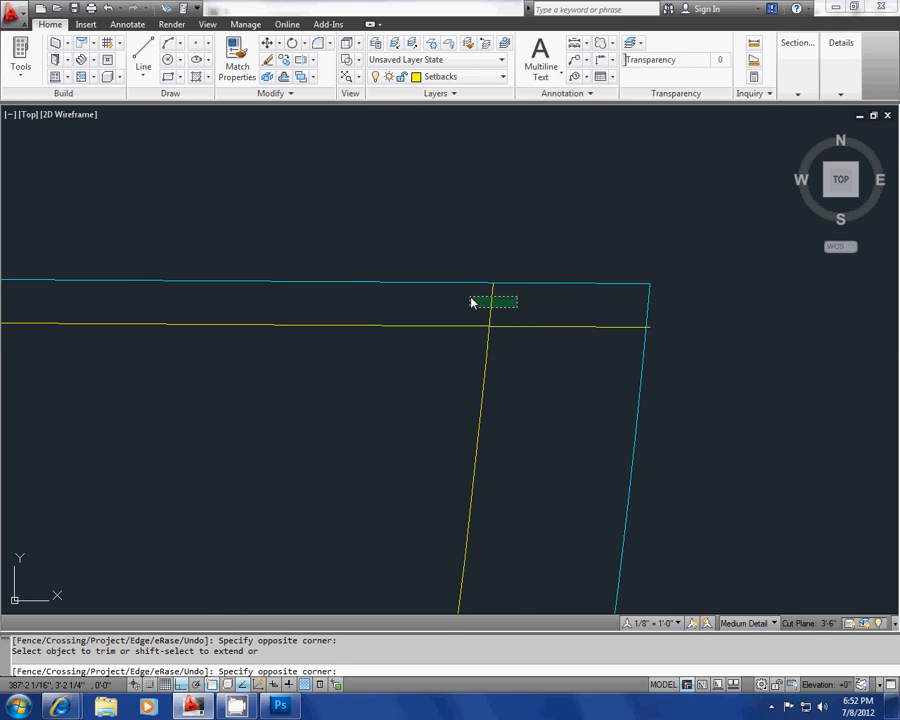
pyautogui.click(471, 302)
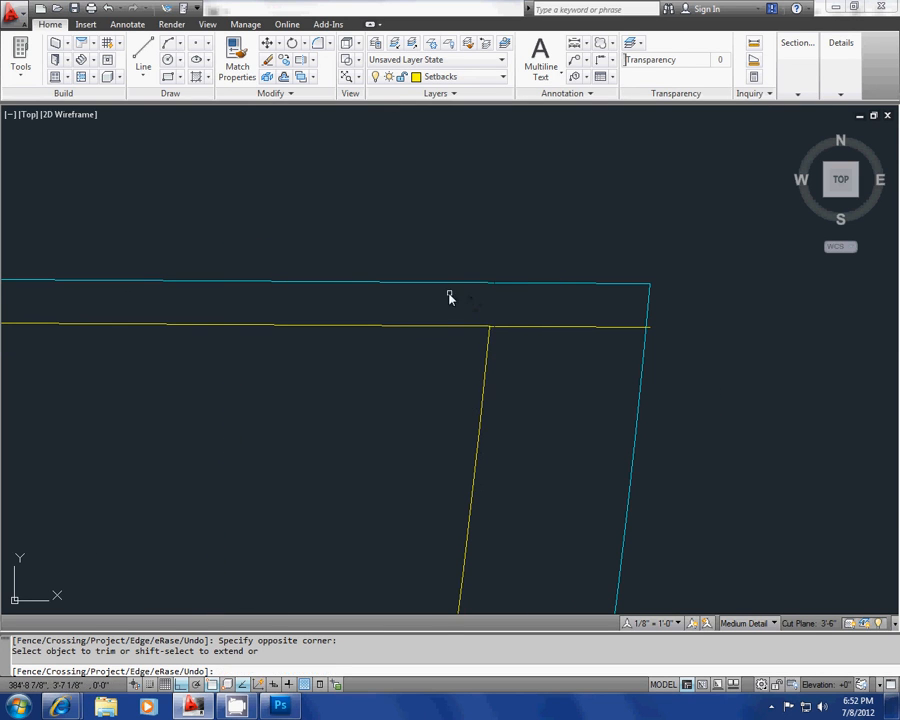
pyautogui.keyDown('shift'); pyautogui.click(486, 350); pyautogui.keyUp('shift')
# Step: Extend the west end of the north setback line to the west property line and finish trimming
pyautogui.moveTo(345, 375); pyautogui.dragTo(508, 363, button='middle')
pyautogui.scroll(-3, 508, 363)
pyautogui.scroll(3, 329, 357)
pyautogui.scroll(2, 330, 408)
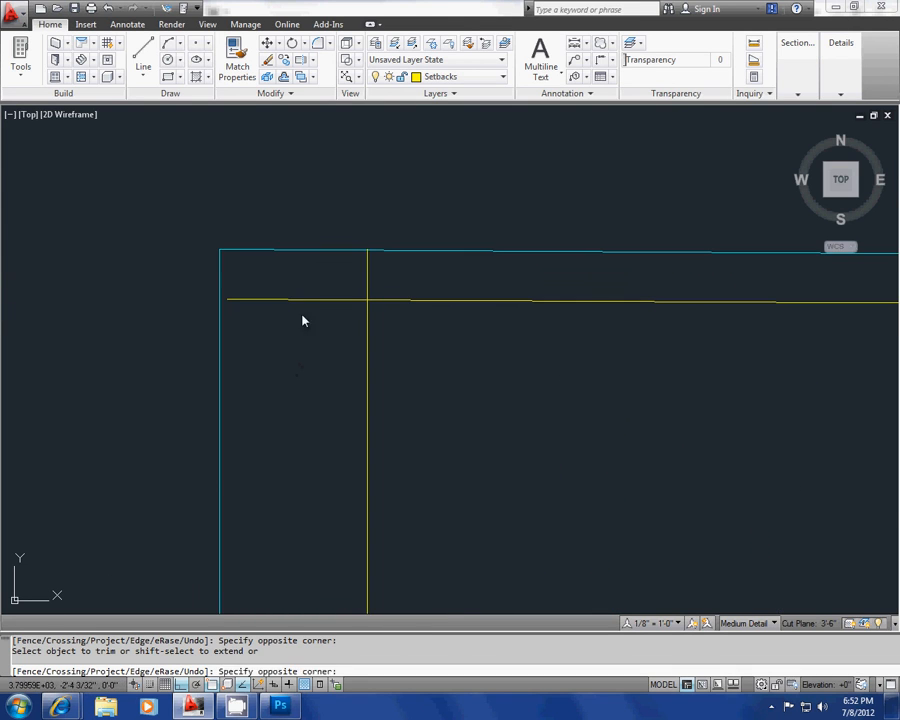
pyautogui.scroll(-4, 333, 253)
pyautogui.scroll(5, 292, 236)
pyautogui.scroll(-5, 363, 378)
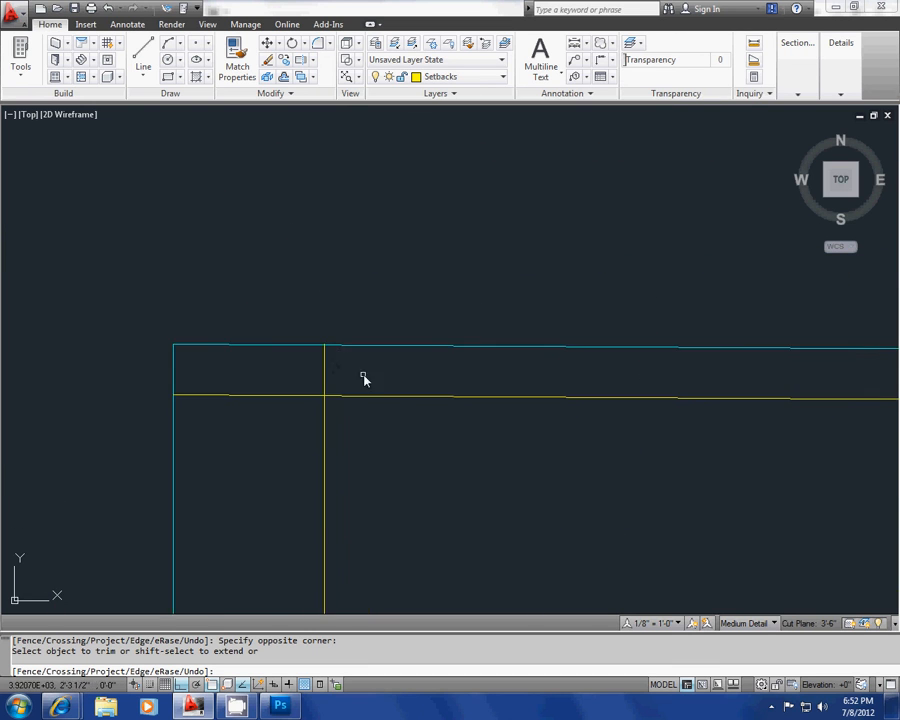
pyautogui.scroll(5, 261, 317)
pyautogui.scroll(-6, 323, 352)
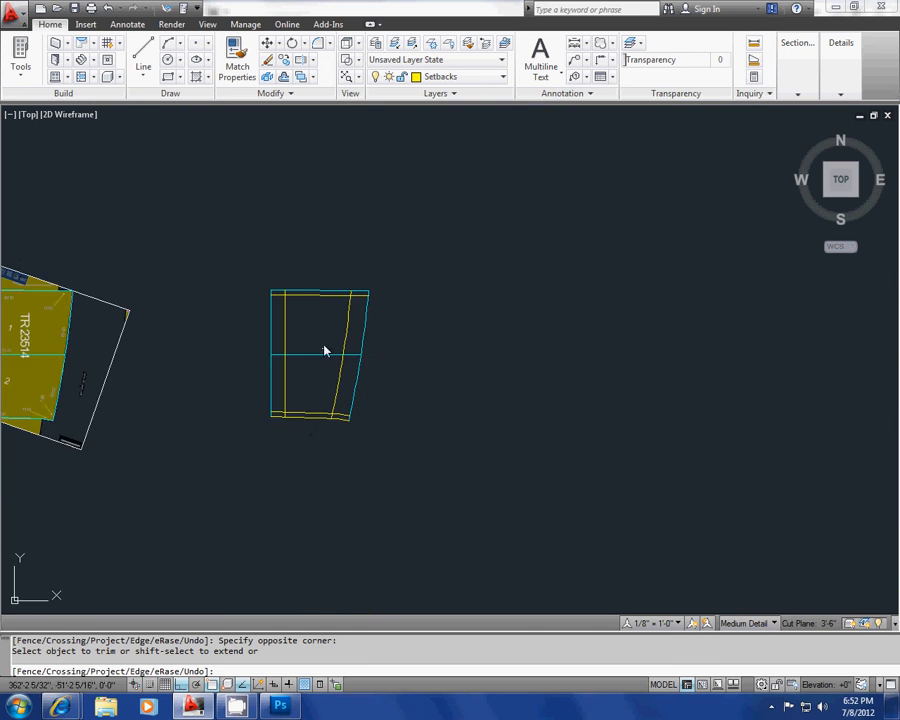
pyautogui.scroll(5, 341, 395)
pyautogui.moveTo(341, 395); pyautogui.dragTo(303, 383, button='middle')
pyautogui.press('Escape')
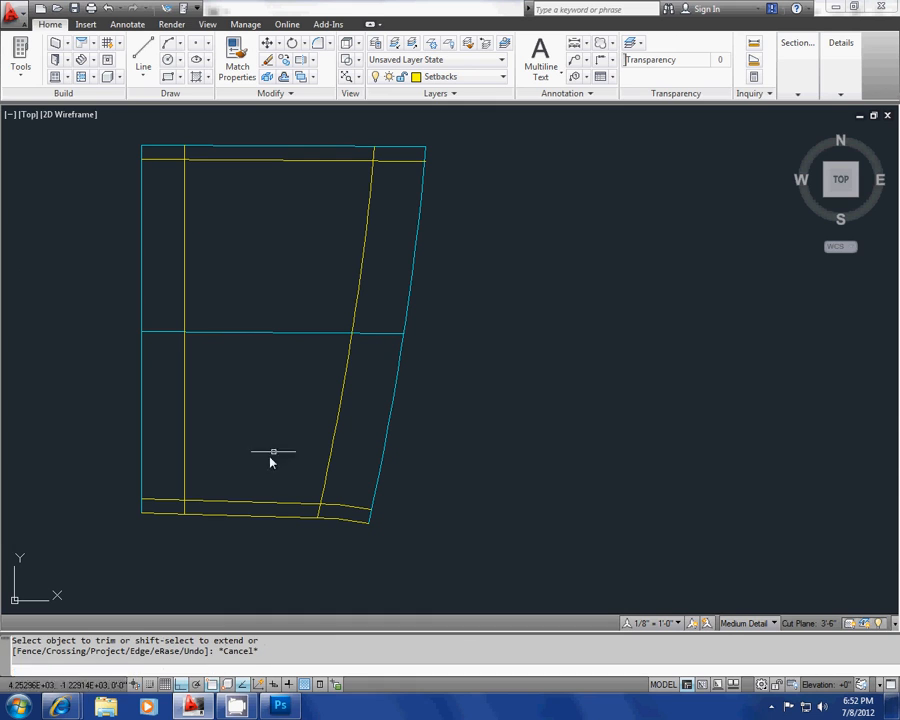
# Step: Erase the yellow south line lying over the cyan site outline
pyautogui.click(241, 517)
pyautogui.moveTo(241, 517)
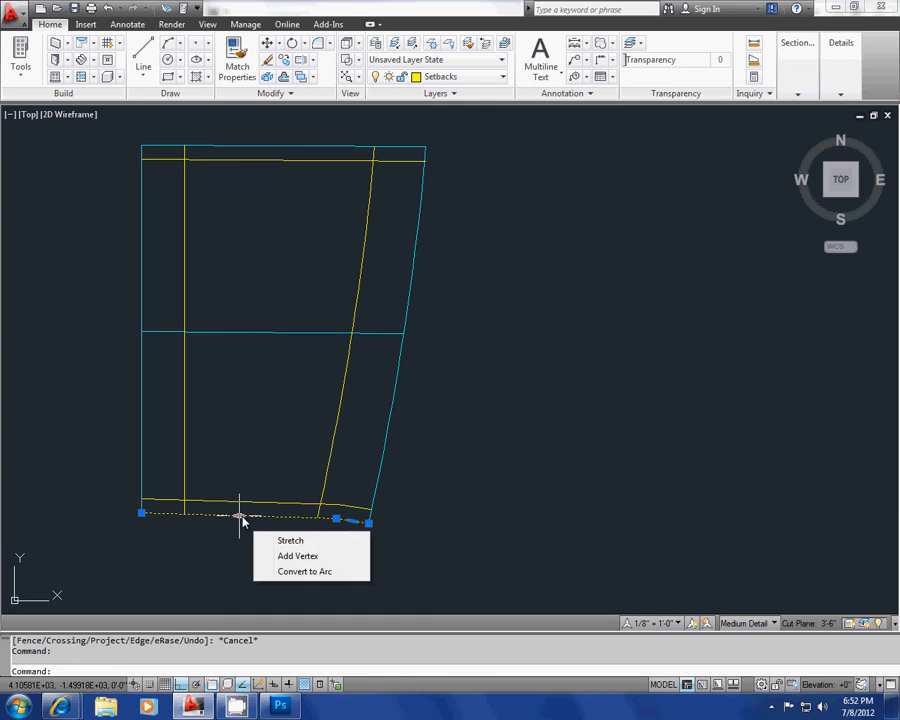
pyautogui.press('Delete')
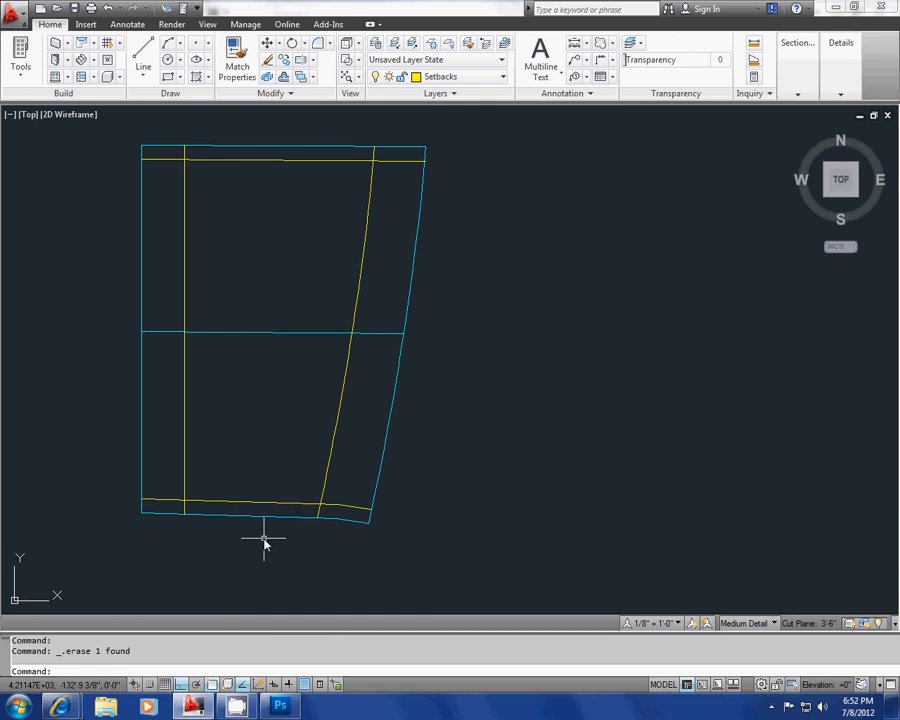
pyautogui.press('Escape')
pyautogui.press('Escape')
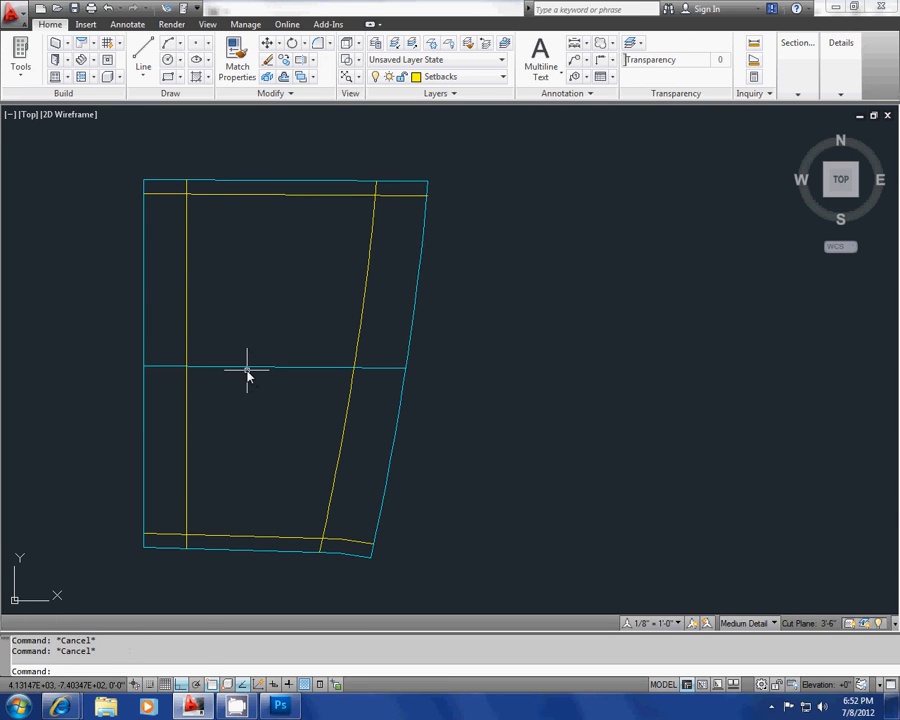
# Step: Trim away the part of the middle cyan lot line between the west and east setback lines
pyautogui.press('Return')
pyautogui.press('Return')
pyautogui.click(278, 385)
pyautogui.click(250, 355)
pyautogui.press('Escape')
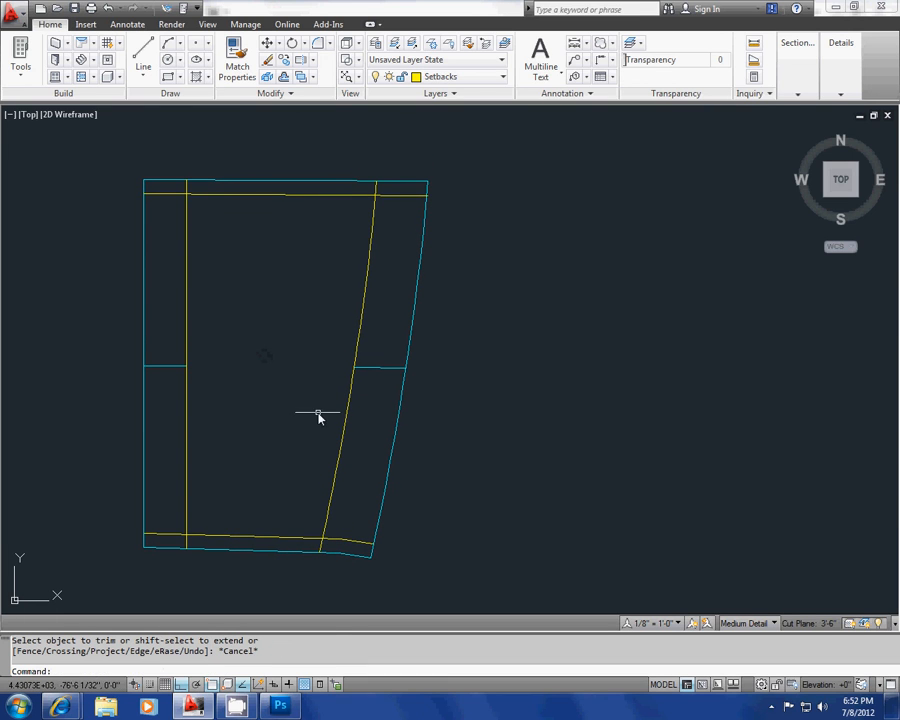
# Step: Trim the ends of the west and south setback lines that cross past each other at the southwest corner
pyautogui.moveTo(318, 413); pyautogui.dragTo(318, 419, button='middle')
pyautogui.scroll(3, 195, 565)
pyautogui.press('Escape')
pyautogui.press('Escape')
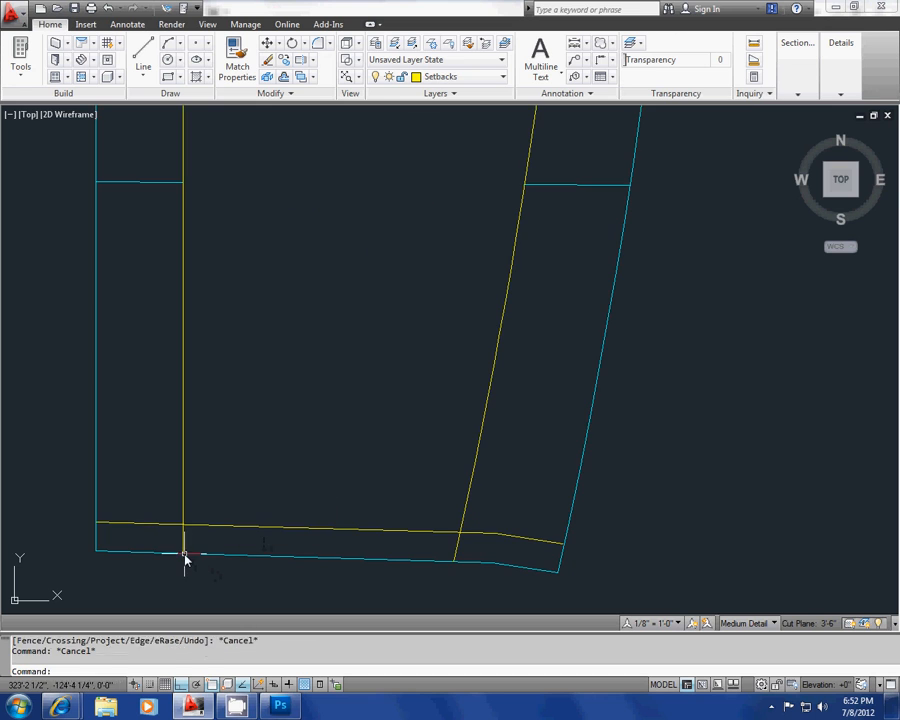
pyautogui.press('Return')
pyautogui.press('Return')
pyautogui.click(202, 546)
pyautogui.click(177, 541)
pyautogui.click(160, 543)
pyautogui.click(138, 508)
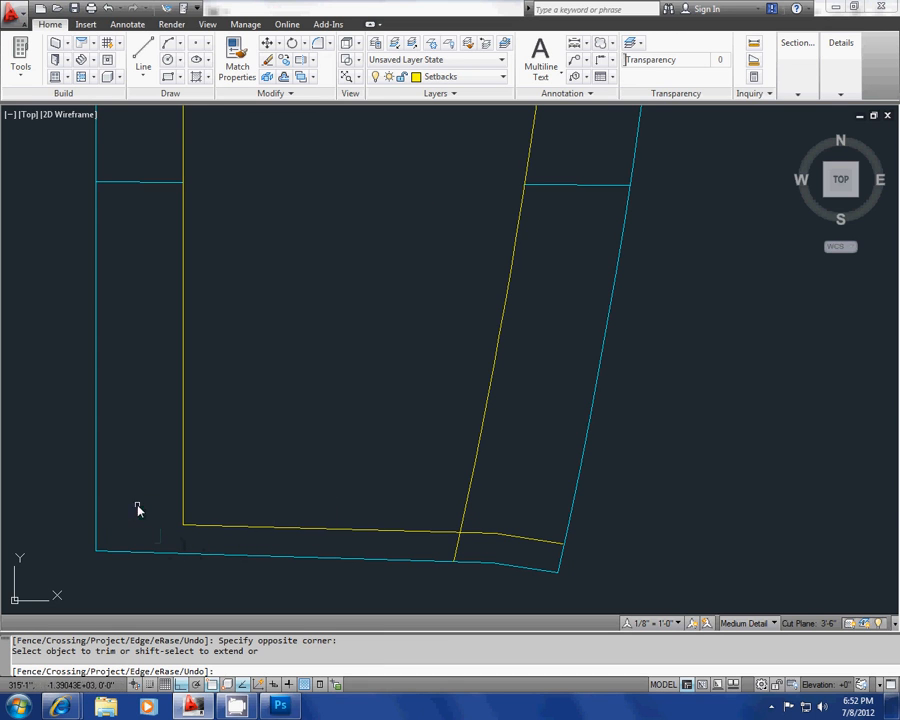
# Step: Trim the south setback line and the east setback arc beyond their intersection at the southeast corner
pyautogui.click(470, 553)
pyautogui.click(447, 545)
pyautogui.click(528, 553)
pyautogui.click(507, 505)
pyautogui.moveTo(524, 320); pyautogui.dragTo(480, 352, button='middle')
pyautogui.scroll(2, 480, 449)
pyautogui.scroll(-2, 460, 440)
pyautogui.click(430, 561)
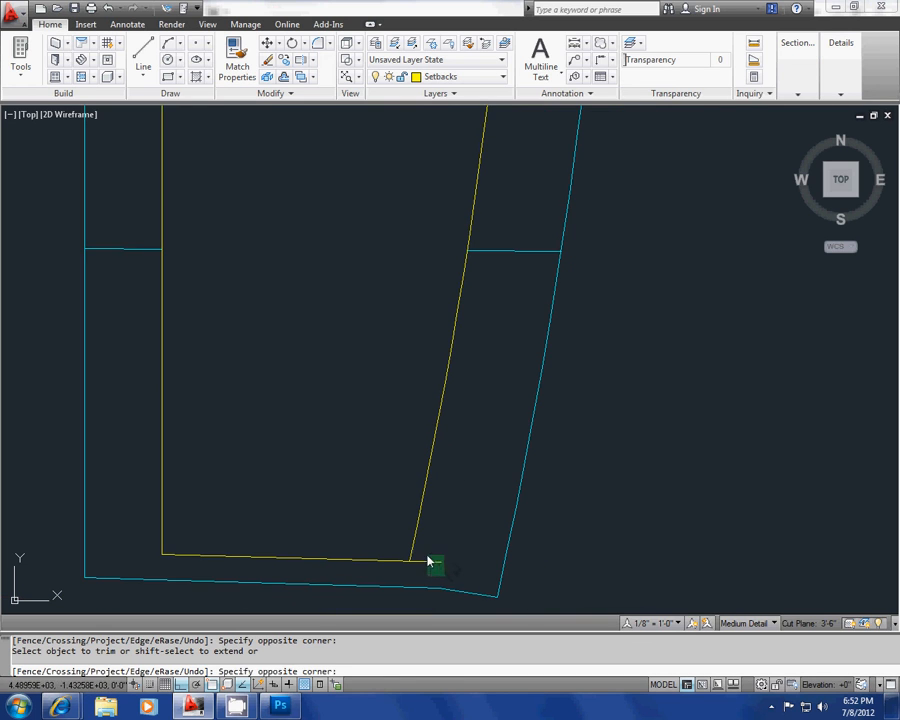
# Step: Trim the north setback line and the east setback arc beyond their intersection at the northeast corner
pyautogui.moveTo(507, 228); pyautogui.dragTo(434, 459, button='middle')
pyautogui.scroll(-2, 434, 459)
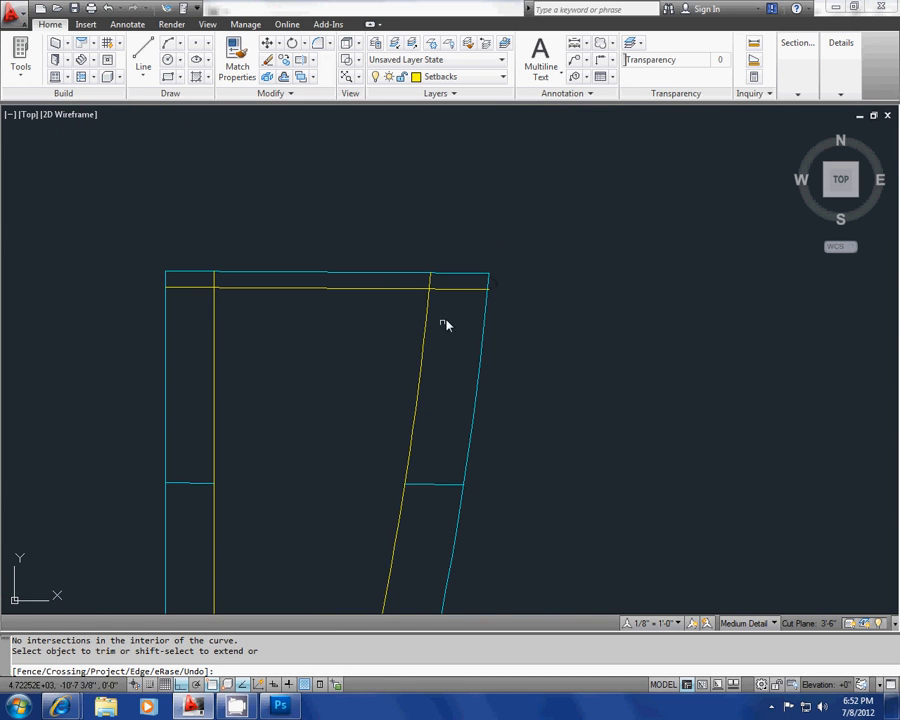
pyautogui.click(458, 295)
pyautogui.click(444, 283)
pyautogui.scroll(4, 441, 281)
pyautogui.click(441, 281)
pyautogui.click(403, 276)
pyautogui.moveTo(397, 296); pyautogui.dragTo(510, 302, button='middle')
# Step: Trim the north and west setback lines beyond their intersection at the northwest corner, and end the trimming
pyautogui.scroll(-4, 510, 302)
pyautogui.moveTo(280, 307); pyautogui.dragTo(426, 307, button='middle')
pyautogui.scroll(4, 443, 302)
pyautogui.click(496, 273)
pyautogui.click(453, 265)
pyautogui.click(448, 312)
pyautogui.click(420, 274)
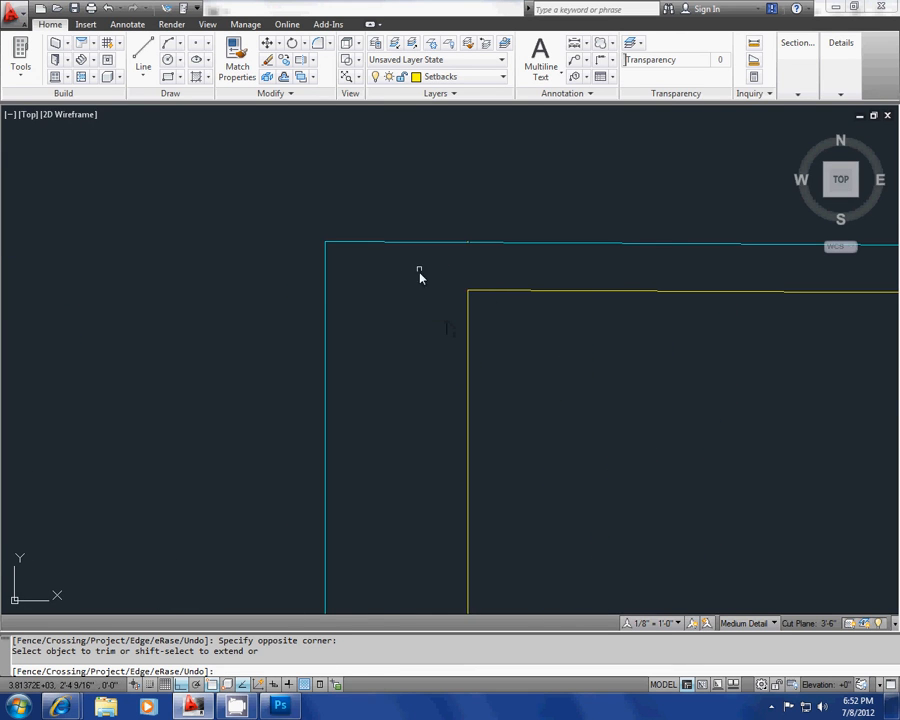
pyautogui.scroll(-7, 420, 277)
pyautogui.scroll(5, 408, 370)
pyautogui.press('Escape')
# Step: Erase the two remaining pieces of the middle cyan lot line in the west and east setback strips
pyautogui.click(438, 436)
pyautogui.click(412, 362)
pyautogui.scroll(-5, 352, 356)
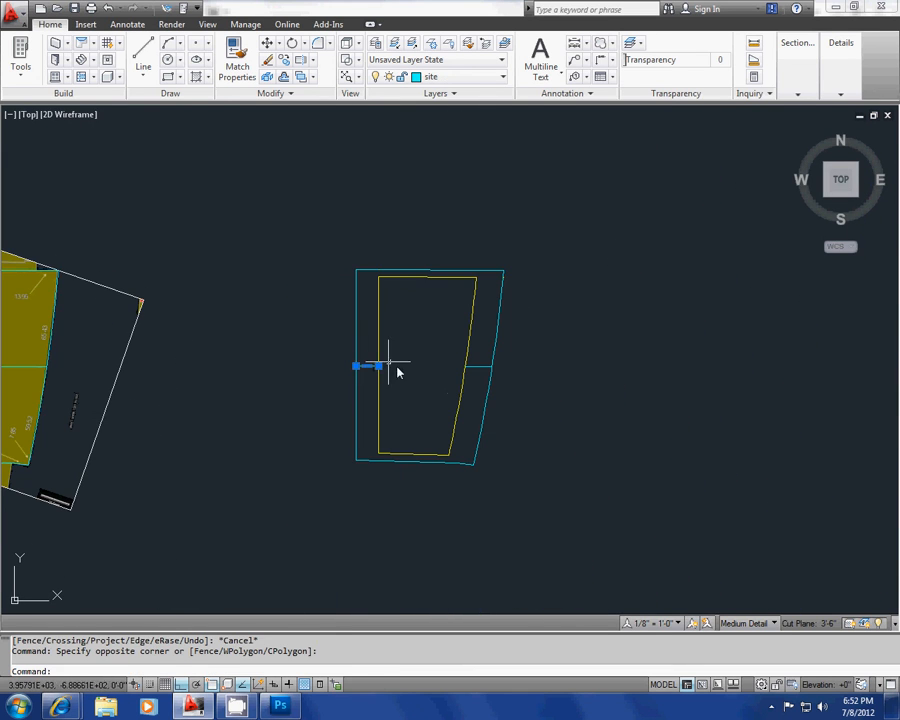
pyautogui.press('Delete')
pyautogui.moveTo(491, 384); pyautogui.dragTo(453, 388, button='middle')
pyautogui.scroll(5, 449, 374)
pyautogui.click(448, 369)
pyautogui.click(438, 336)
pyautogui.press('Delete')
# Step: Erase the tiny leftover yellow piece of the north setback line at the east property line
pyautogui.scroll(-2, 440, 324)
pyautogui.moveTo(440, 235); pyautogui.dragTo(414, 352, button='middle')
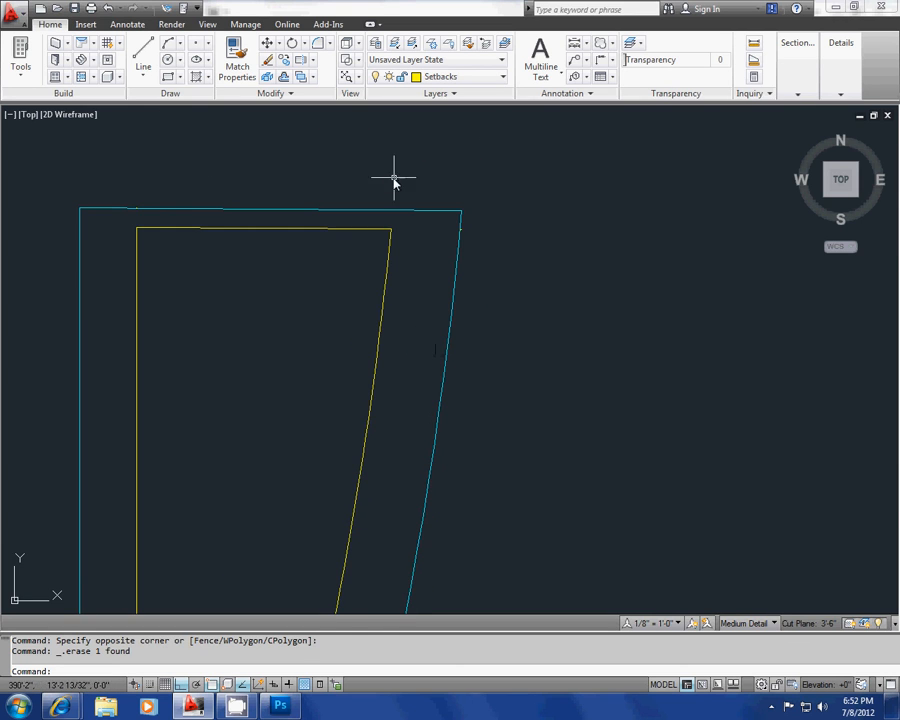
pyautogui.scroll(6, 448, 217)
pyautogui.click(428, 223)
pyautogui.click(525, 288)
pyautogui.press('Delete')
pyautogui.scroll(-5, 532, 307)
pyautogui.scroll(-4, 390, 297)
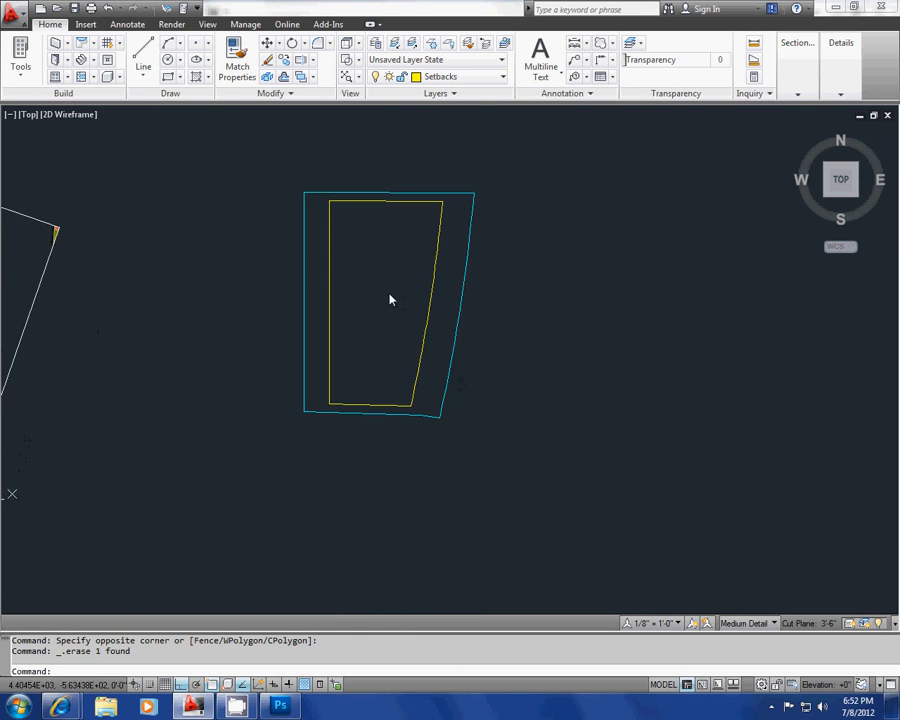
# Step: Start saving the drawing, and cancel the Save Drawing As dialog
pyautogui.scroll(5, 426, 444)
pyautogui.scroll(-6, 520, 416)
pyautogui.moveTo(505, 333)
pyautogui.mouseDown(button='middle')
pyautogui.moveTo(481, 368)
pyautogui.moveTo(370, 338)
pyautogui.mouseUp(button='middle')
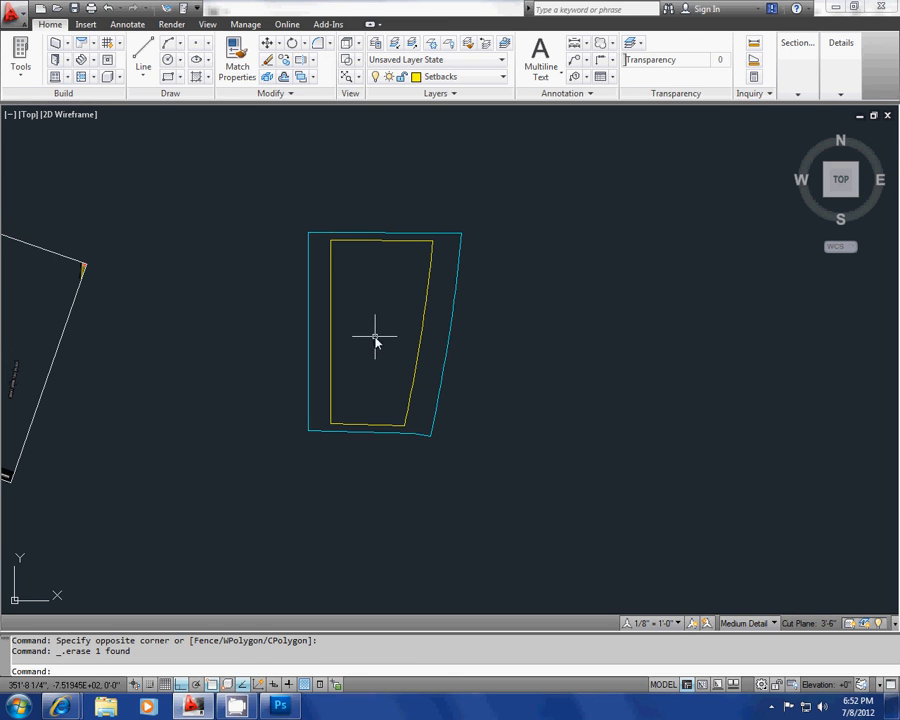
pyautogui.hotkey('ctrl', 's')
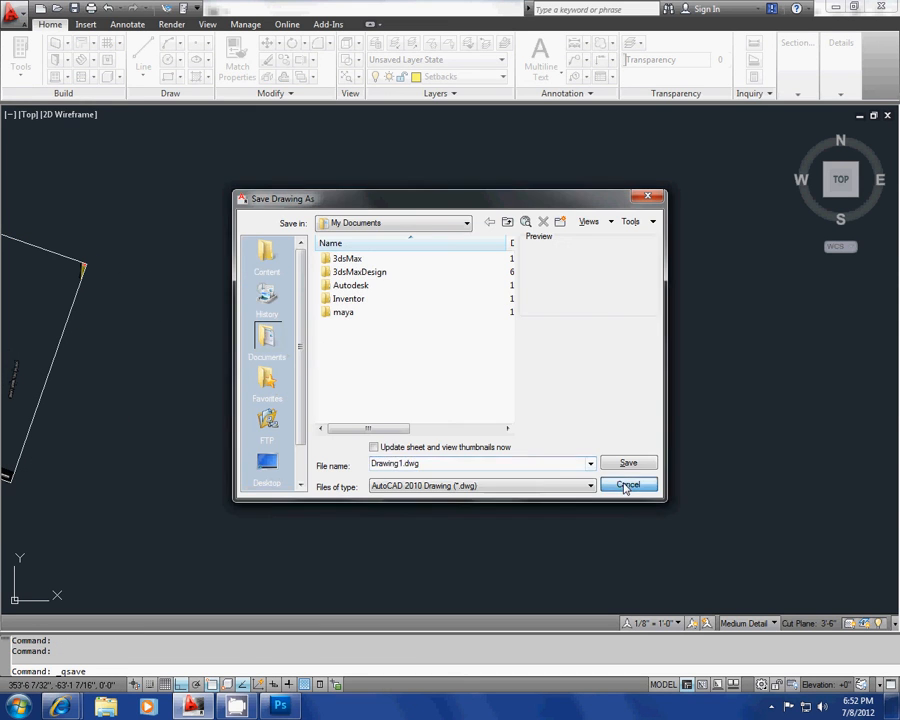
pyautogui.click(628, 484)
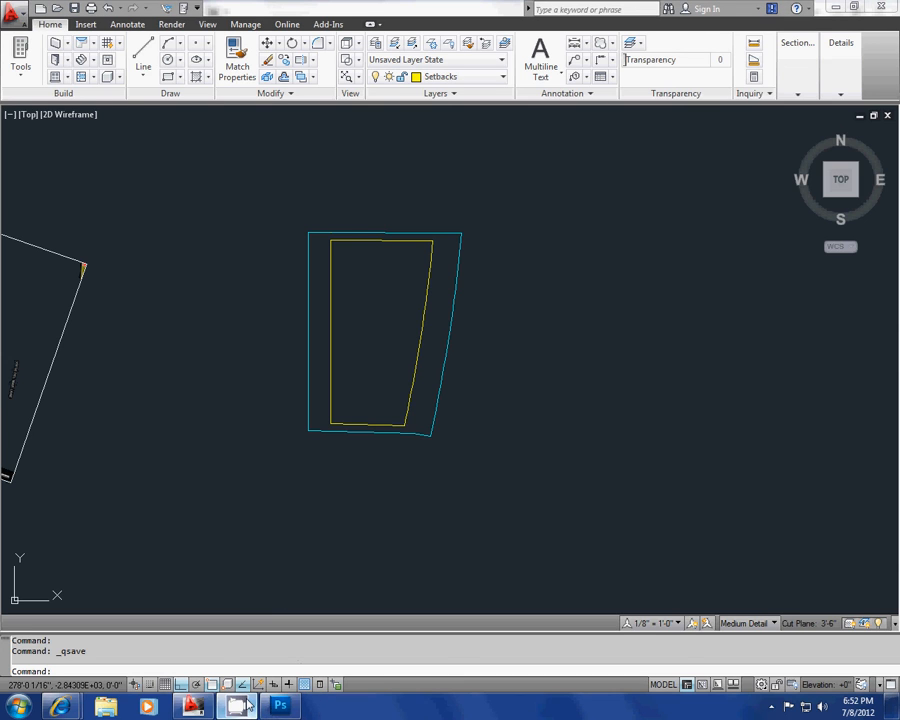
pyautogui.click(771, 706)
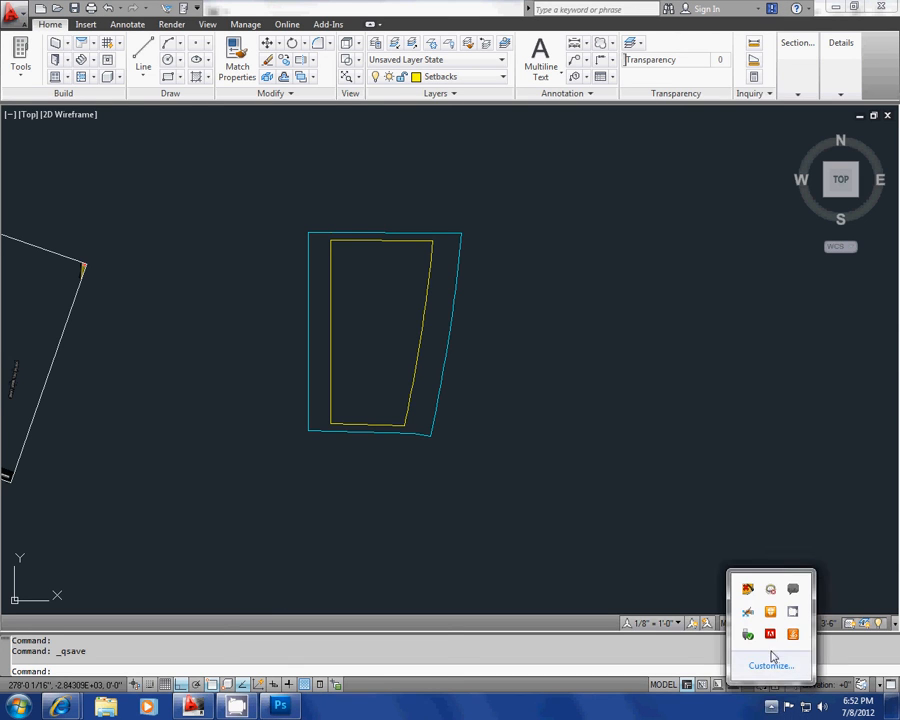
pyautogui.click(794, 613)
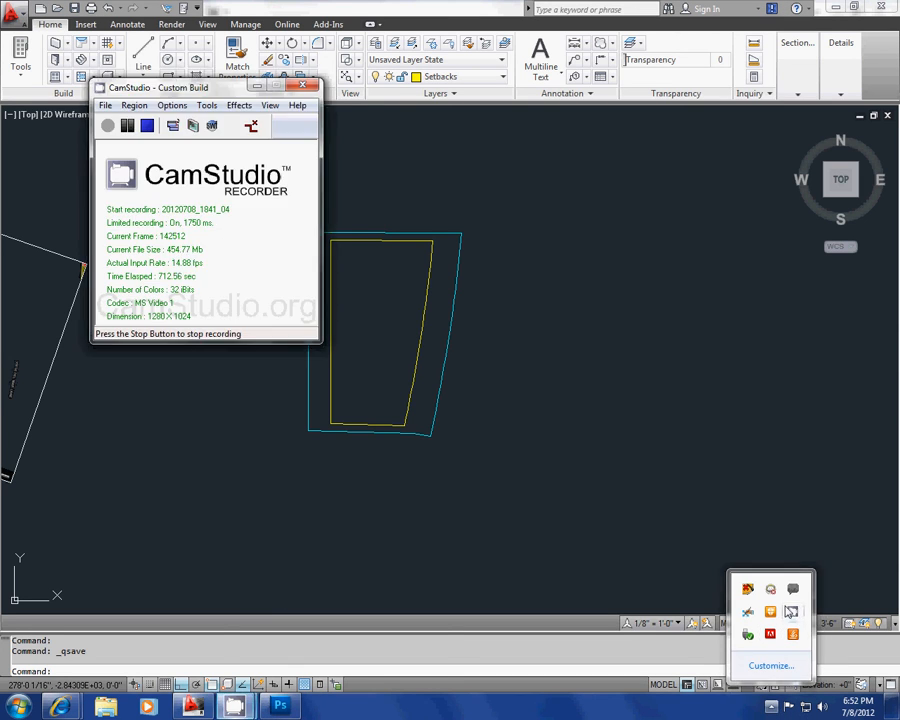